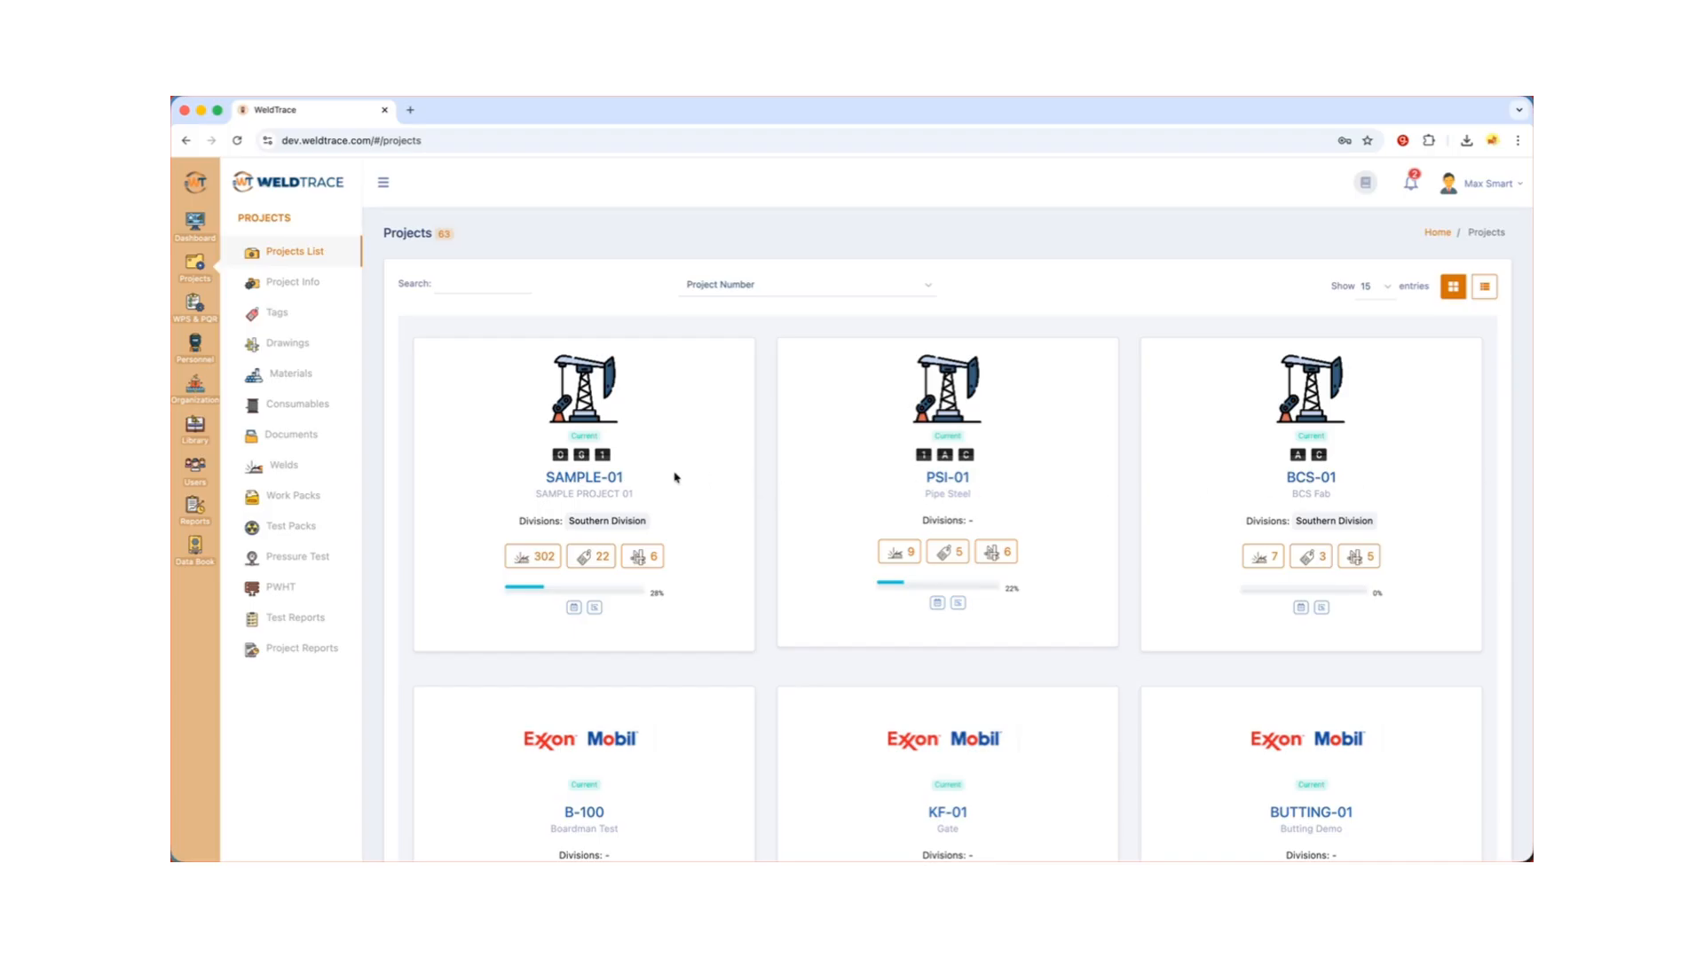
- Open the SAMPLE-01 project's test packs and expand the details of TP-2
click(592, 478)
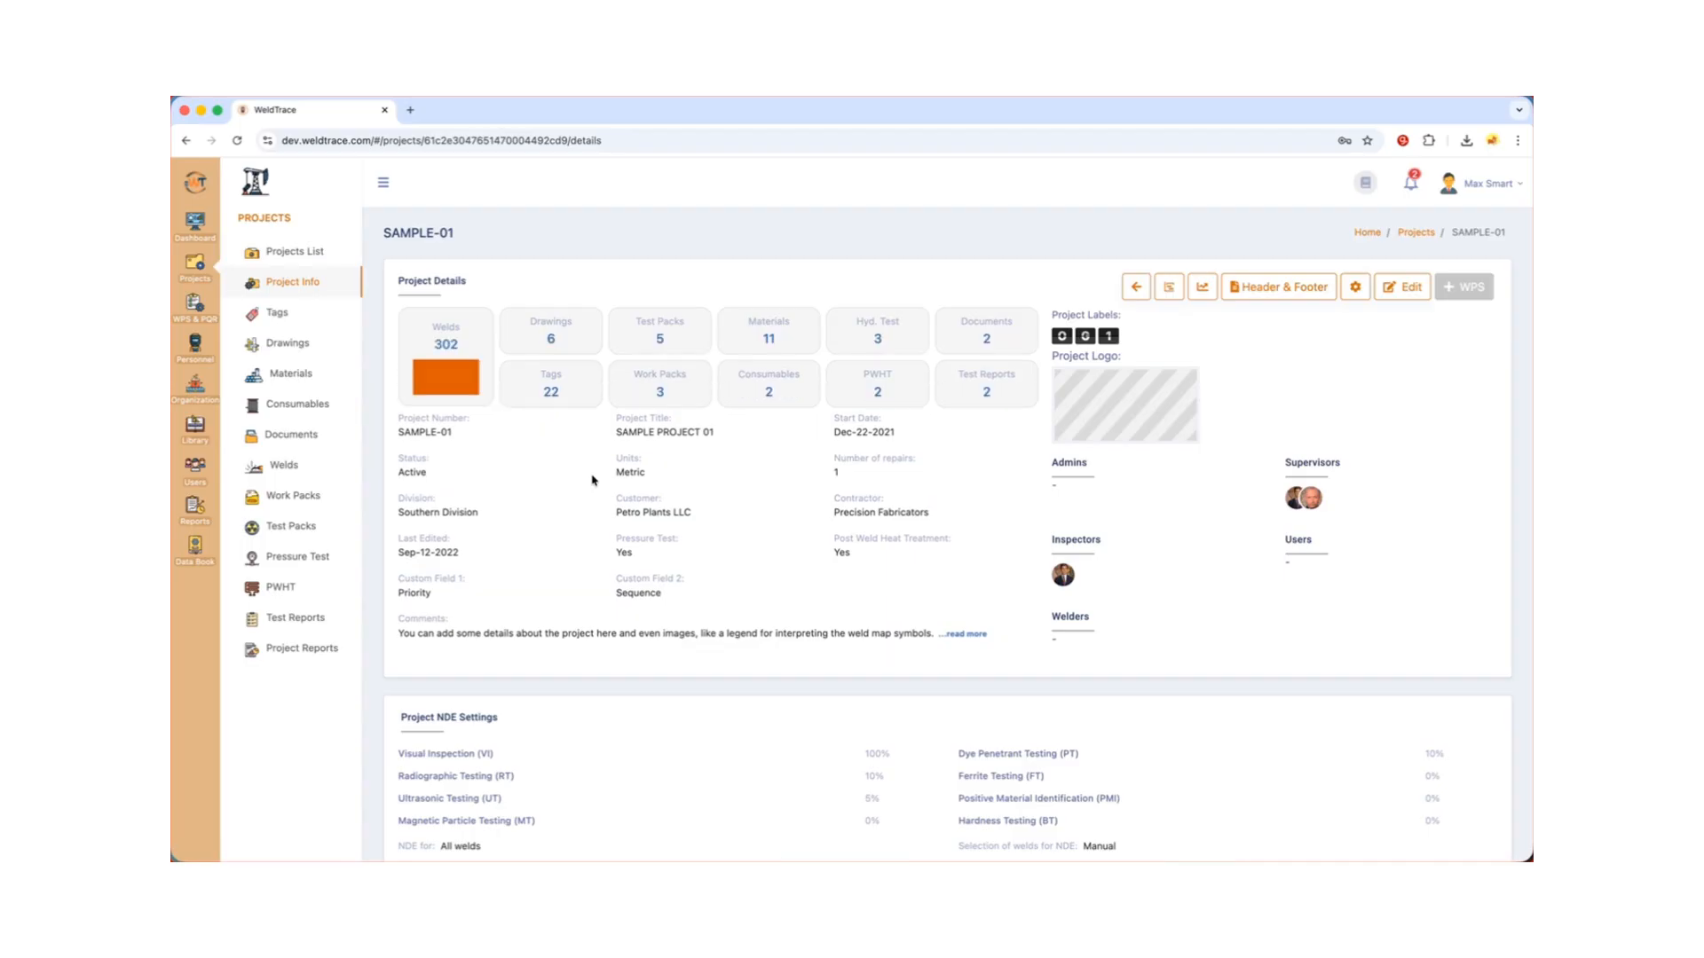
click(660, 344)
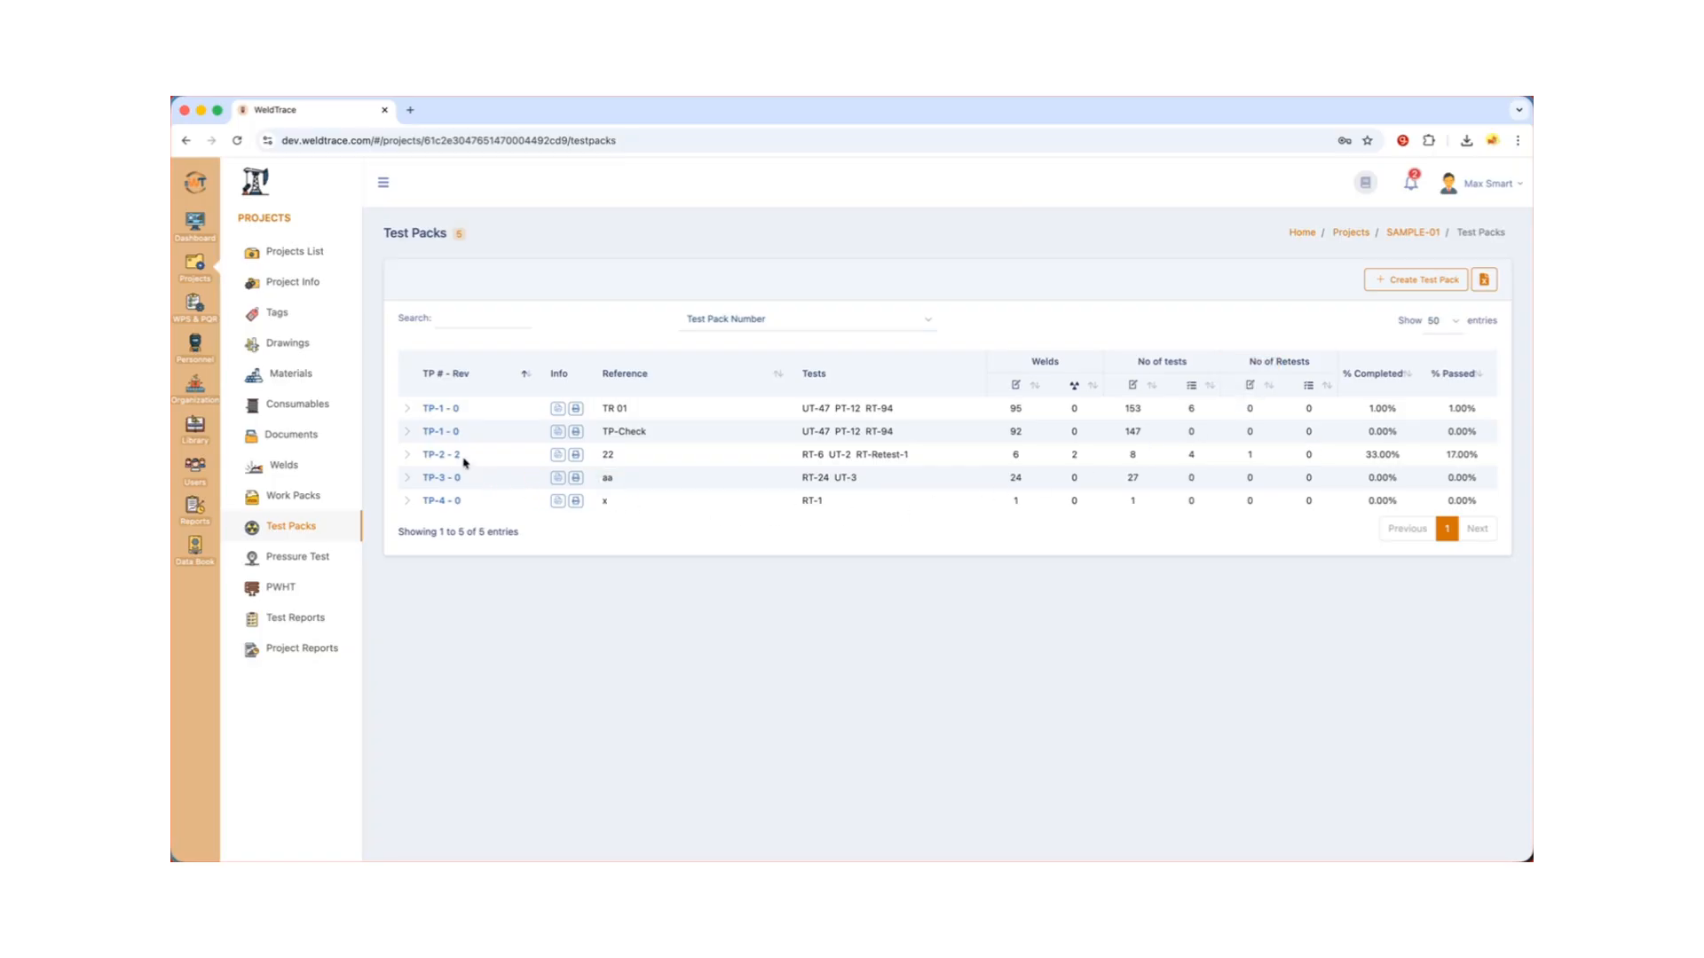
click(408, 455)
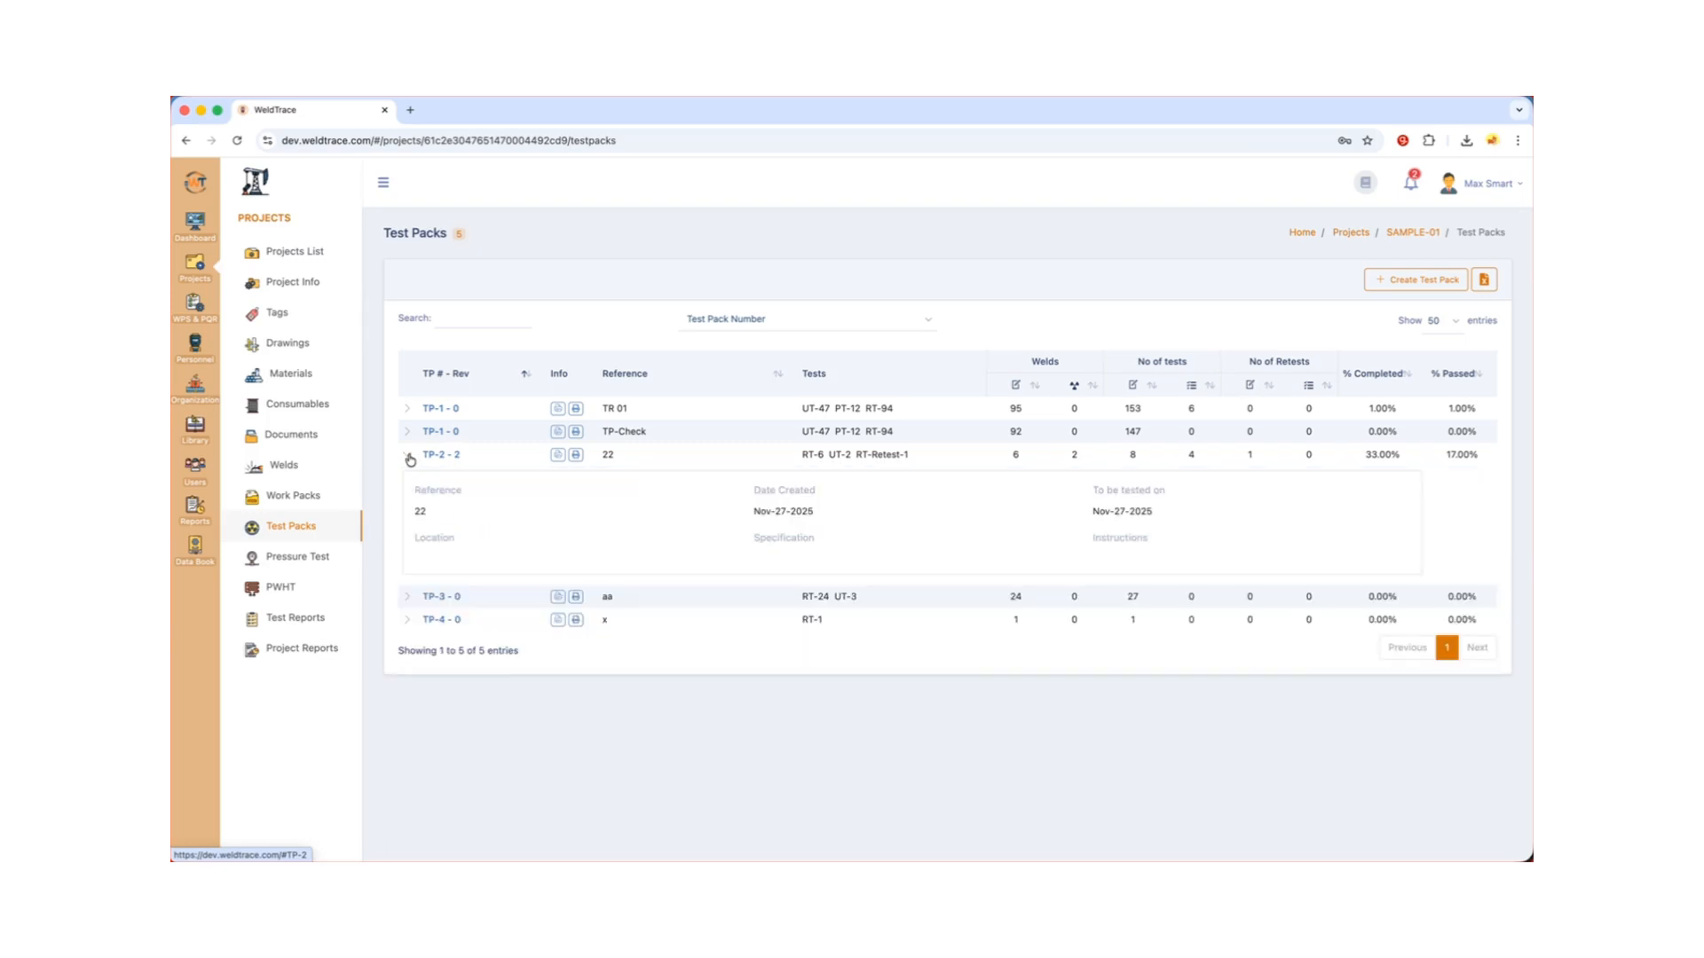
- Open the SAMPLE-01 project information for editing and go to its NDE settings
click(286, 284)
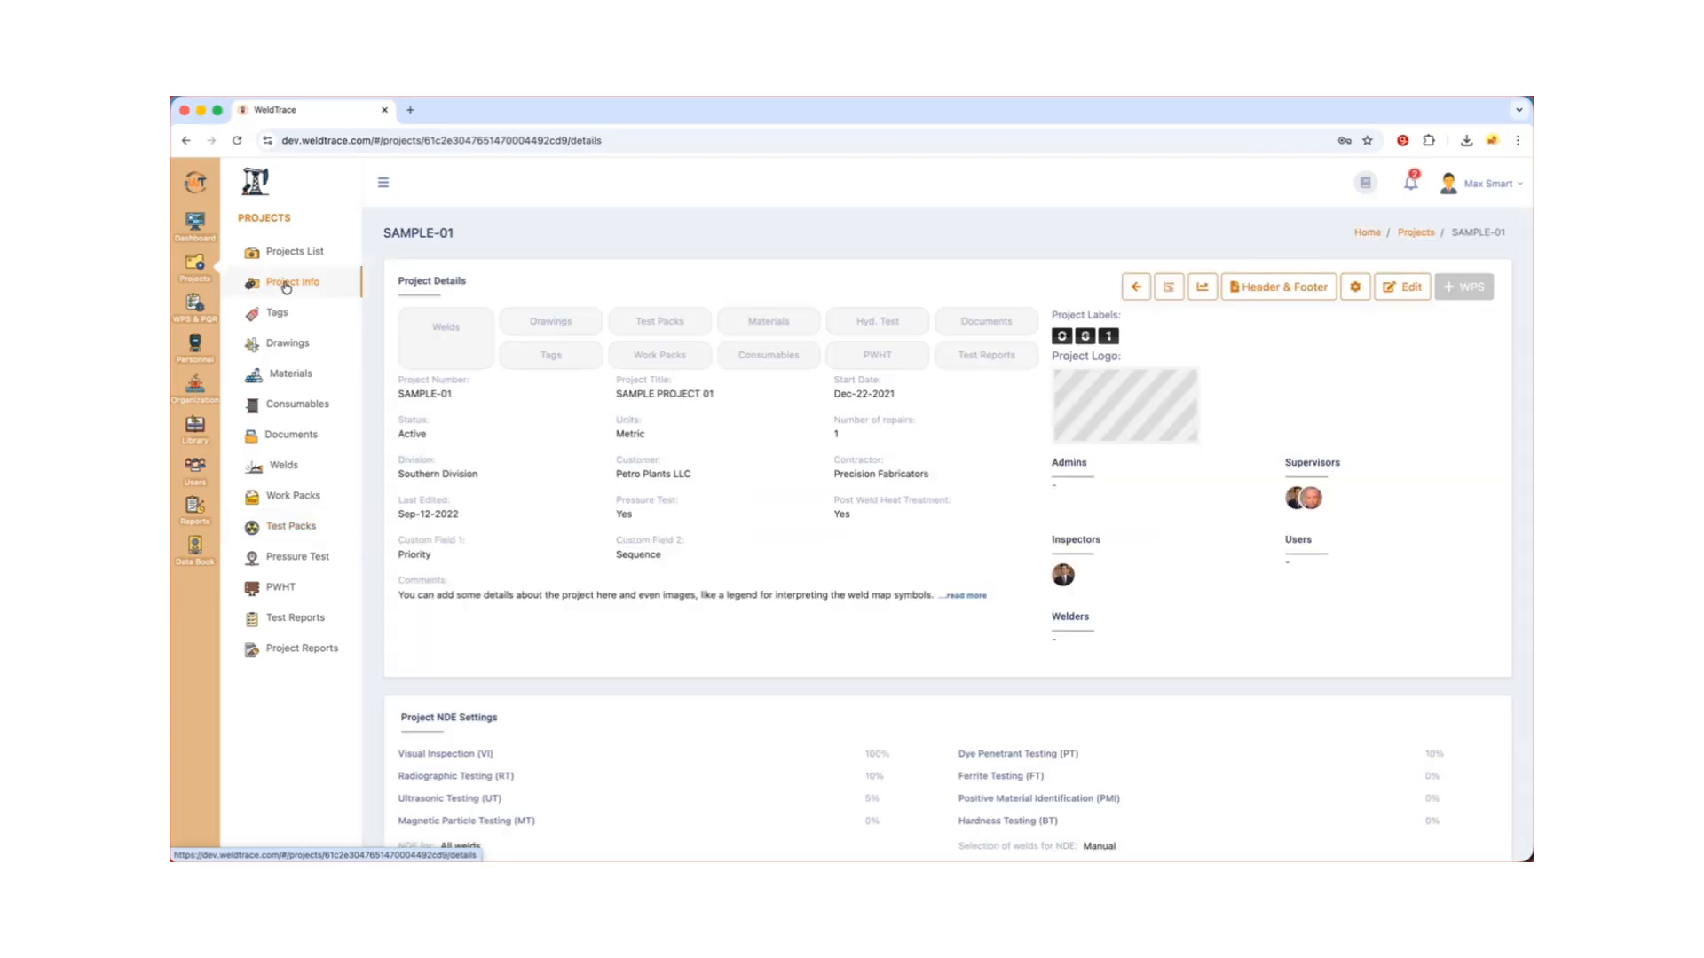
scroll(574, 707, down, 3)
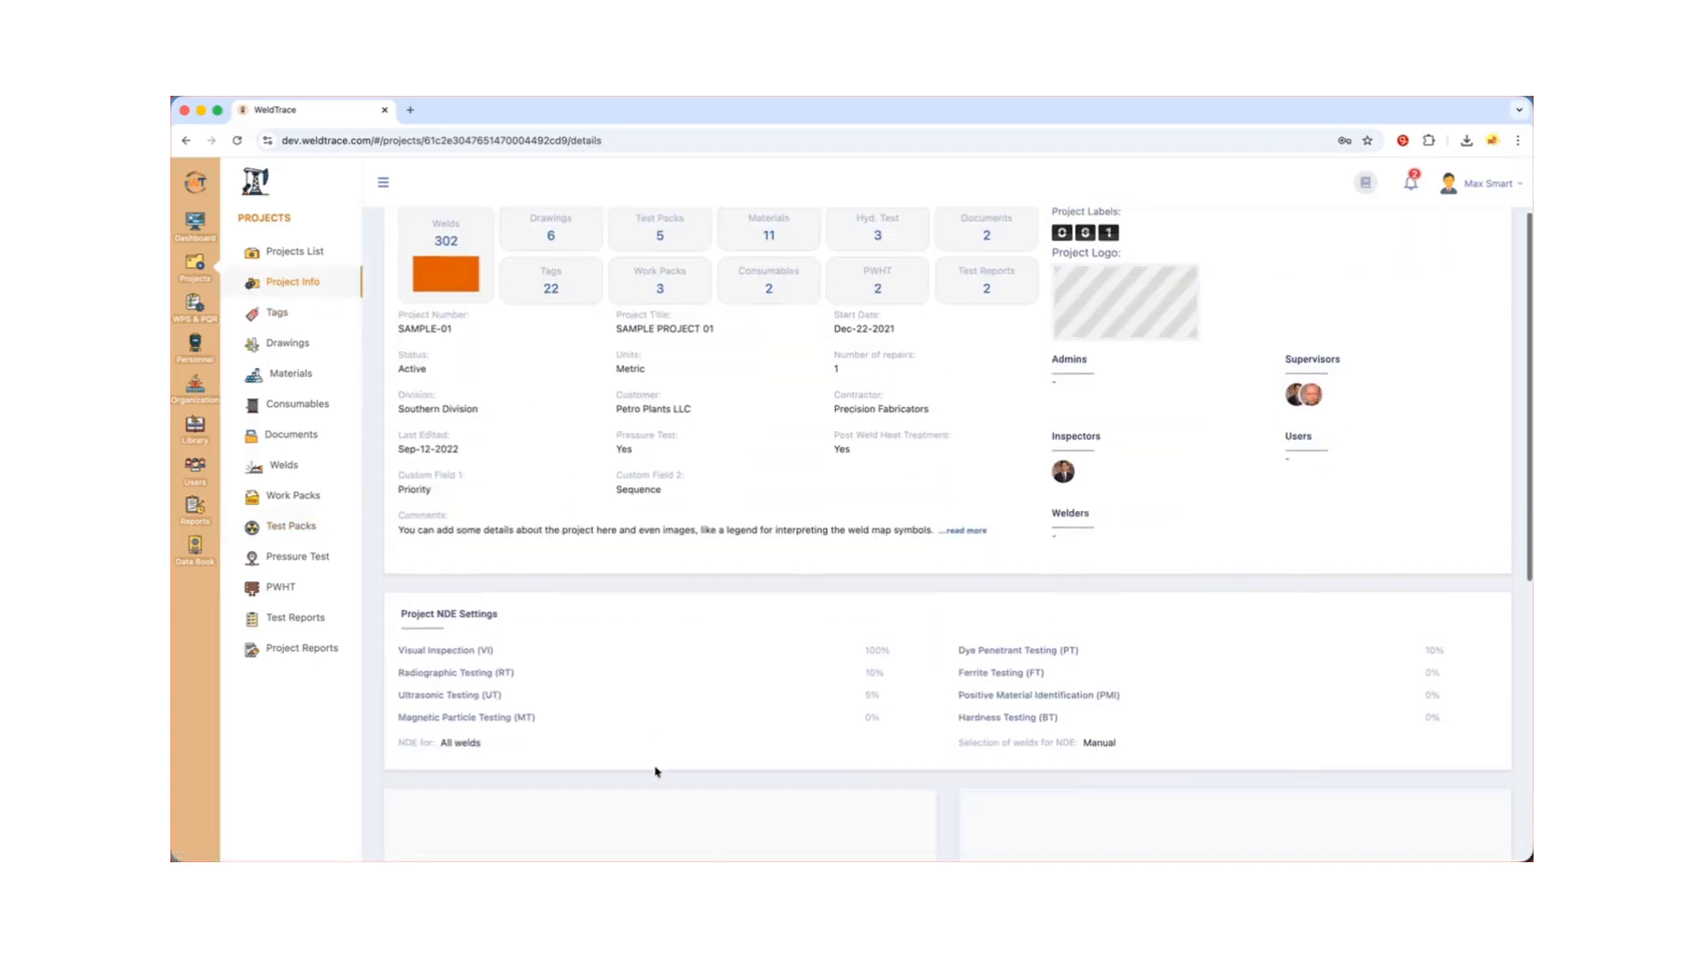
scroll(692, 655, up, 3)
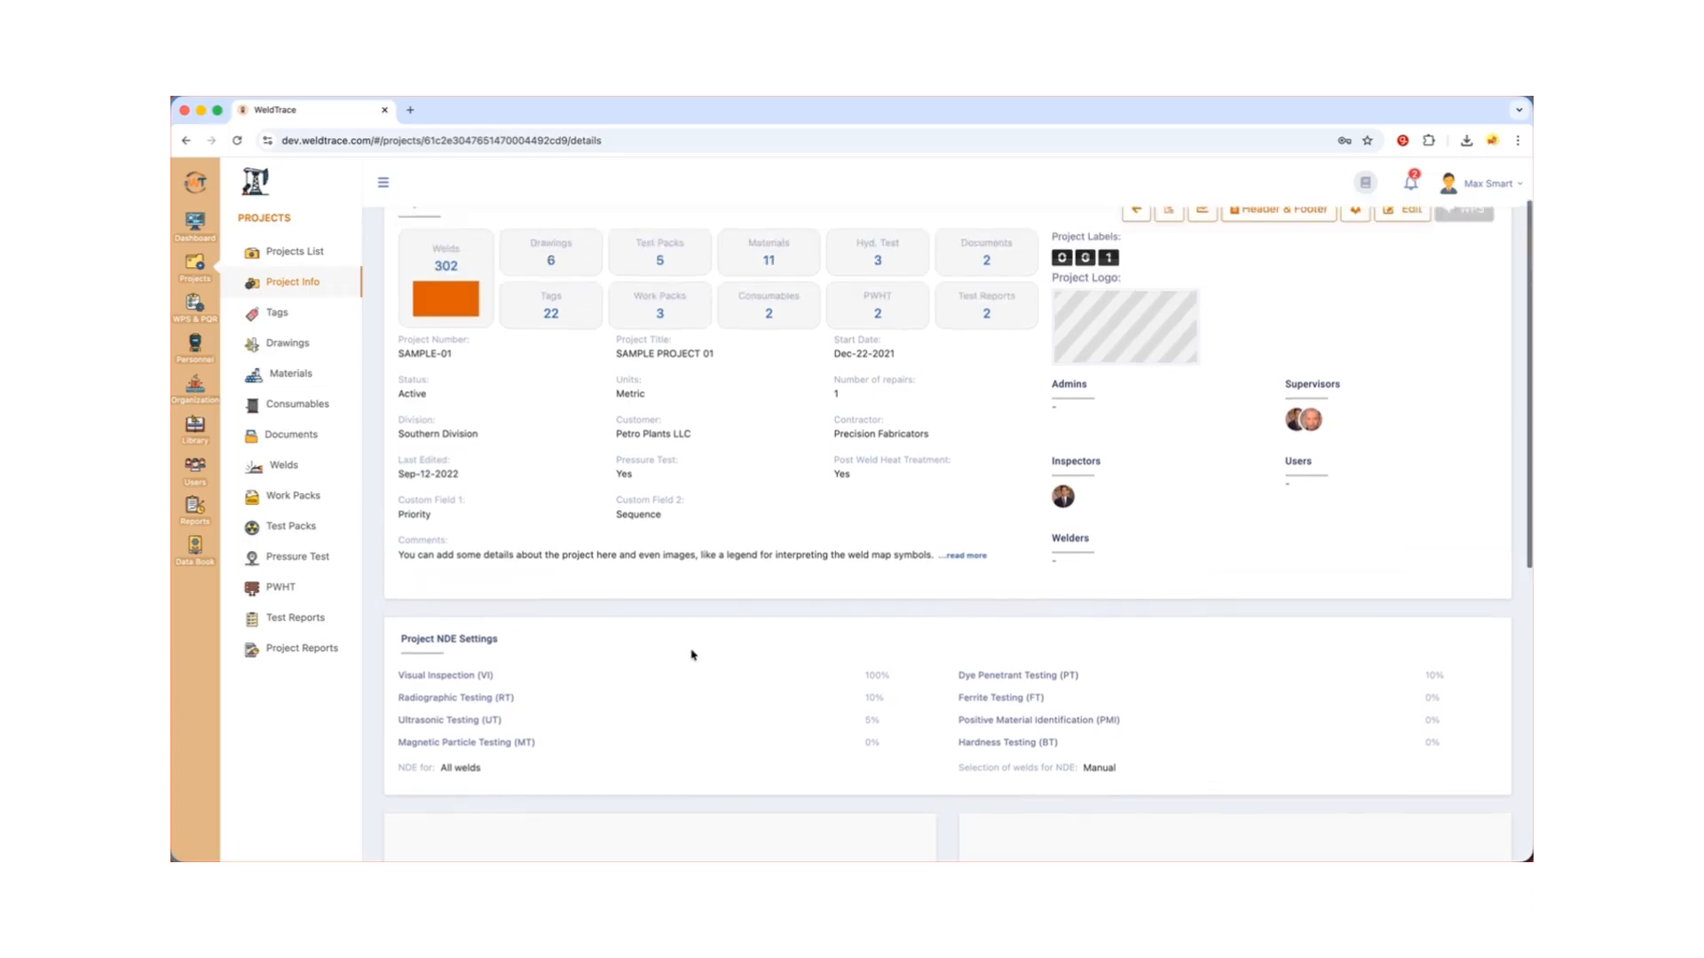
scroll(694, 654, up, 1)
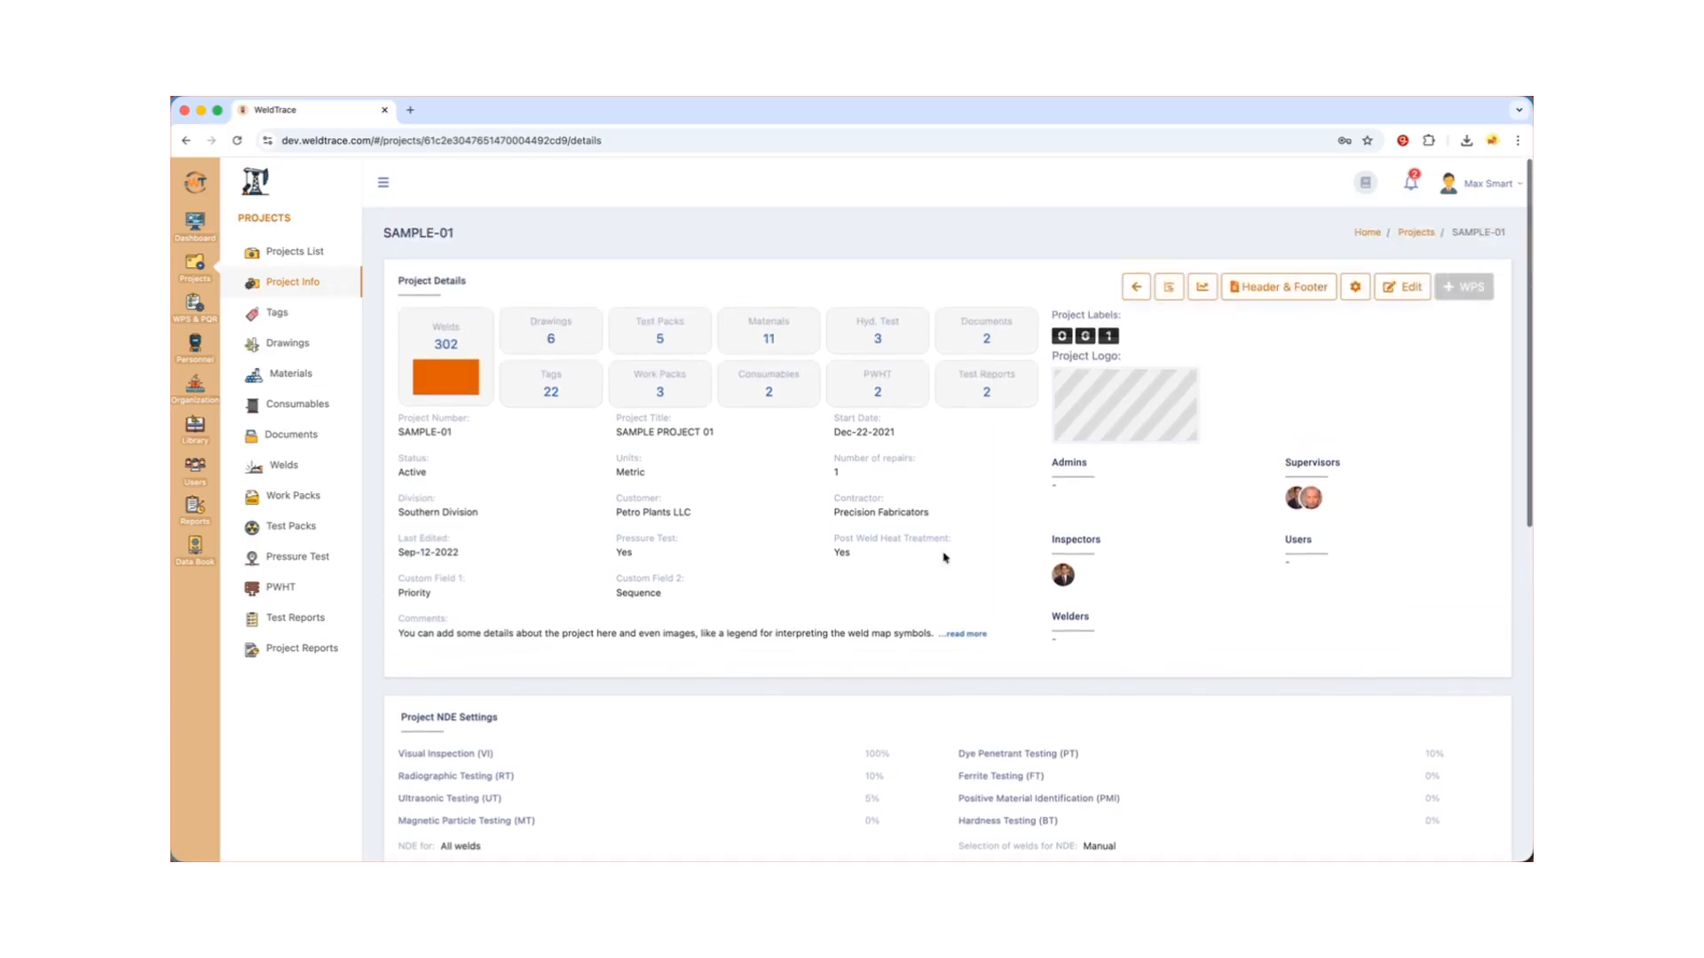
click(1407, 300)
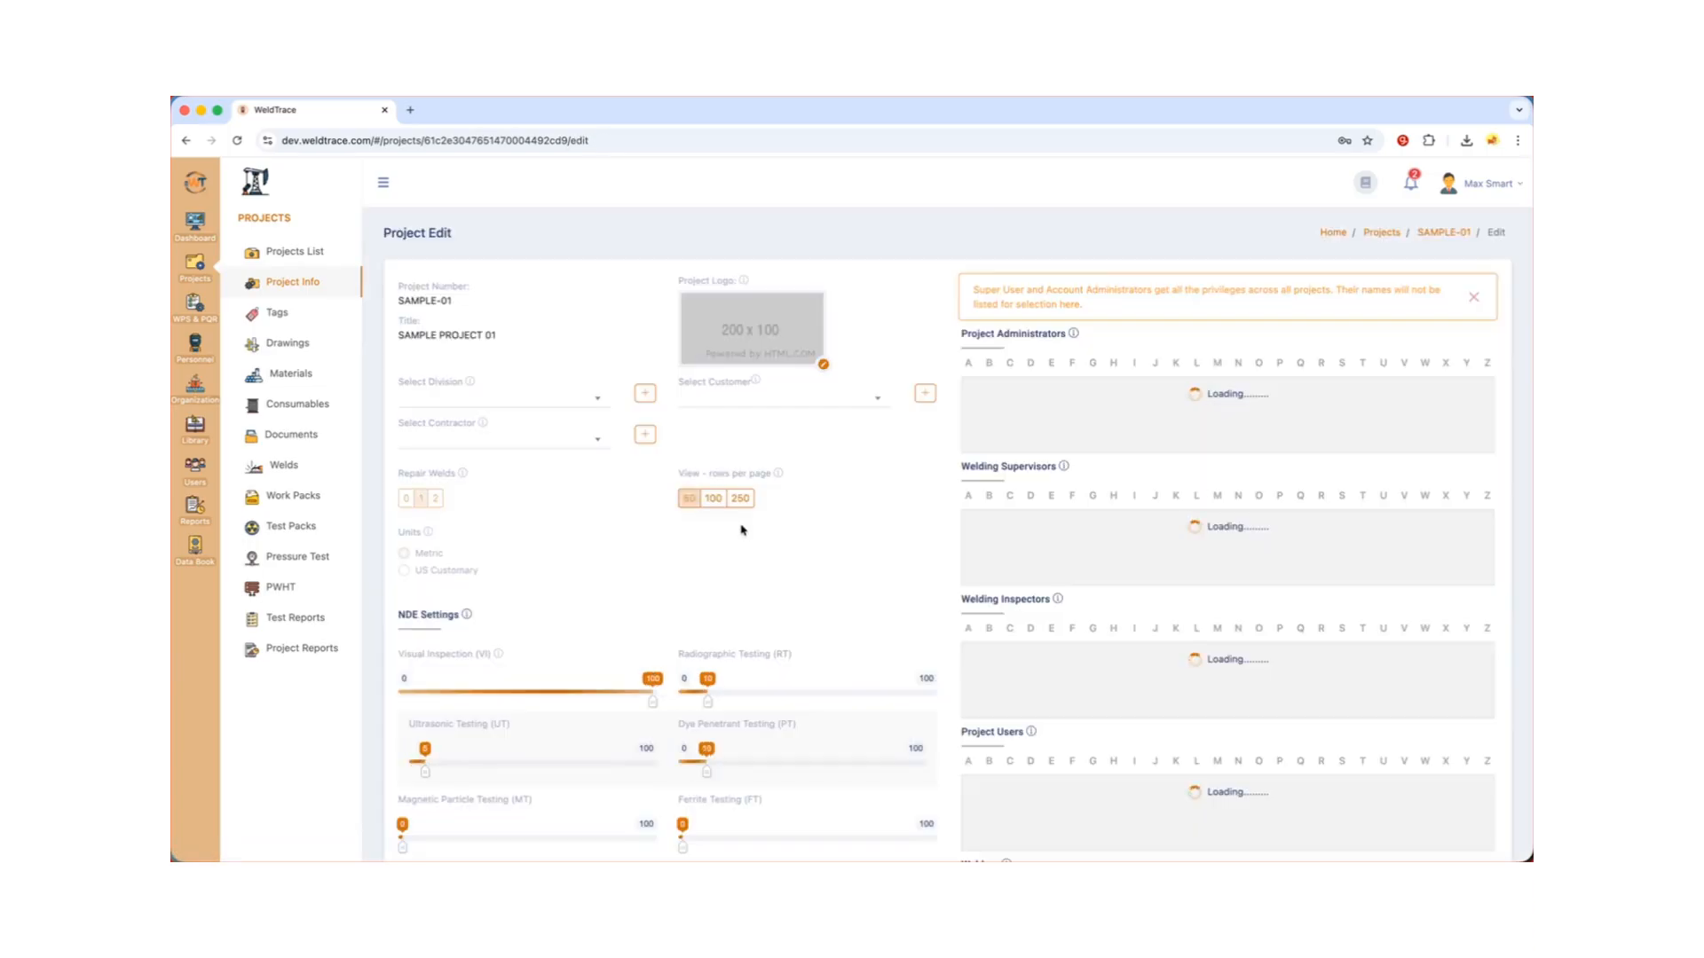
scroll(582, 621, down, 5)
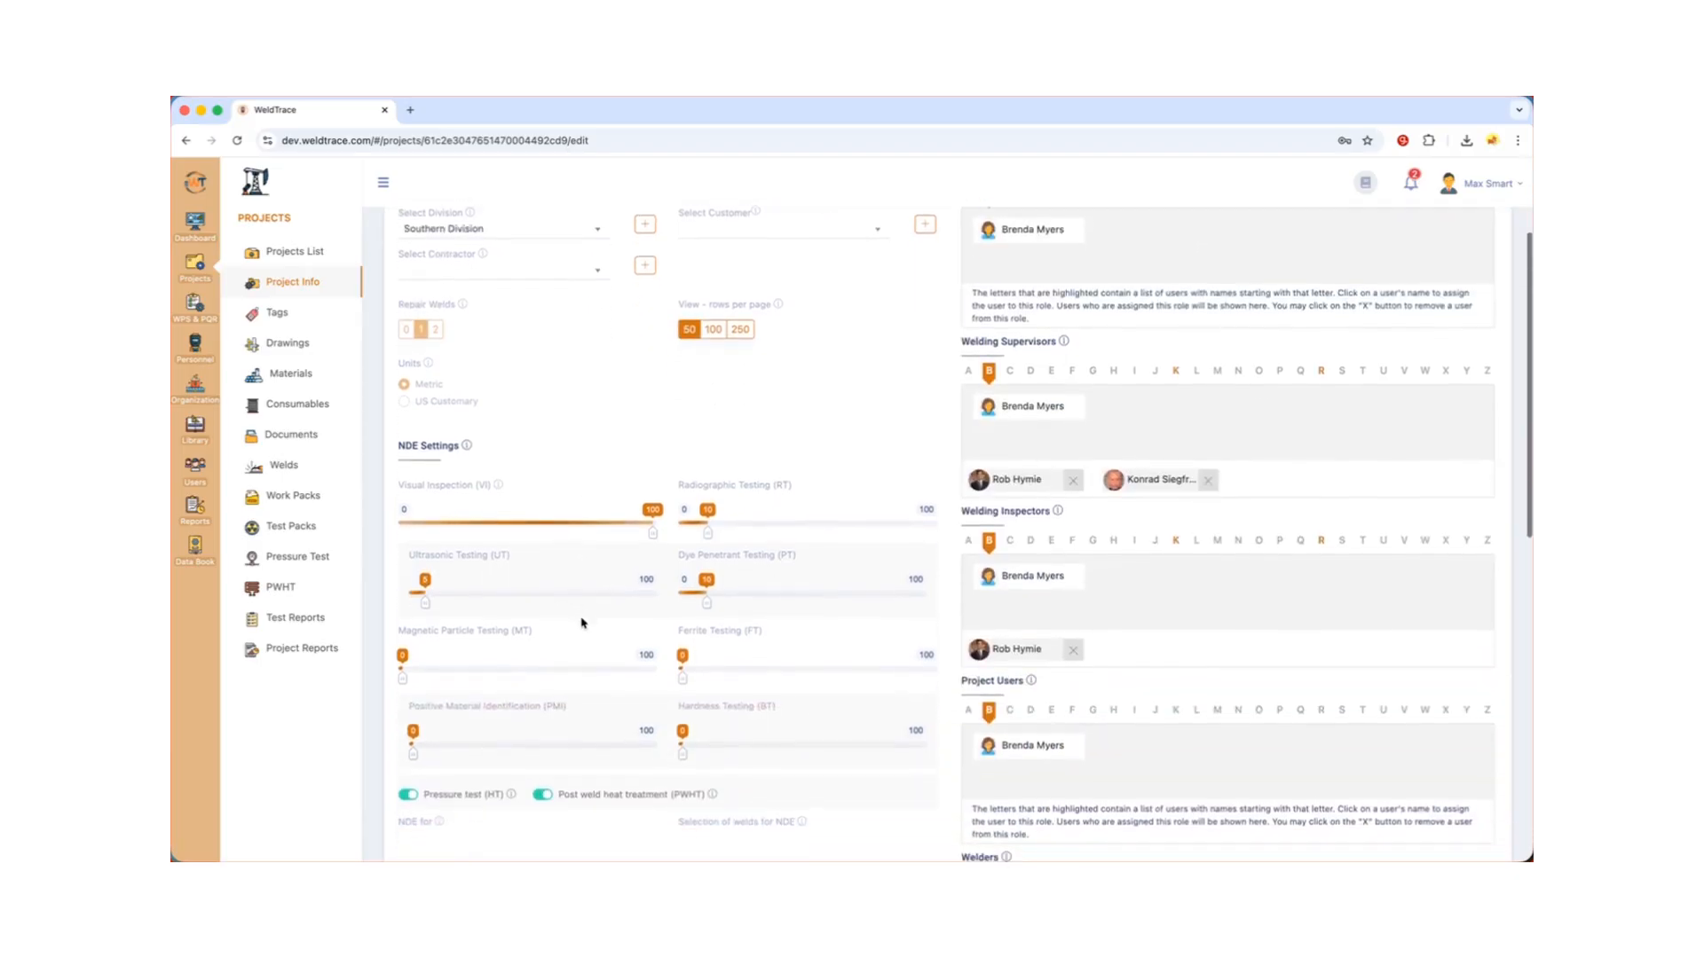
scroll(581, 622, down, 1)
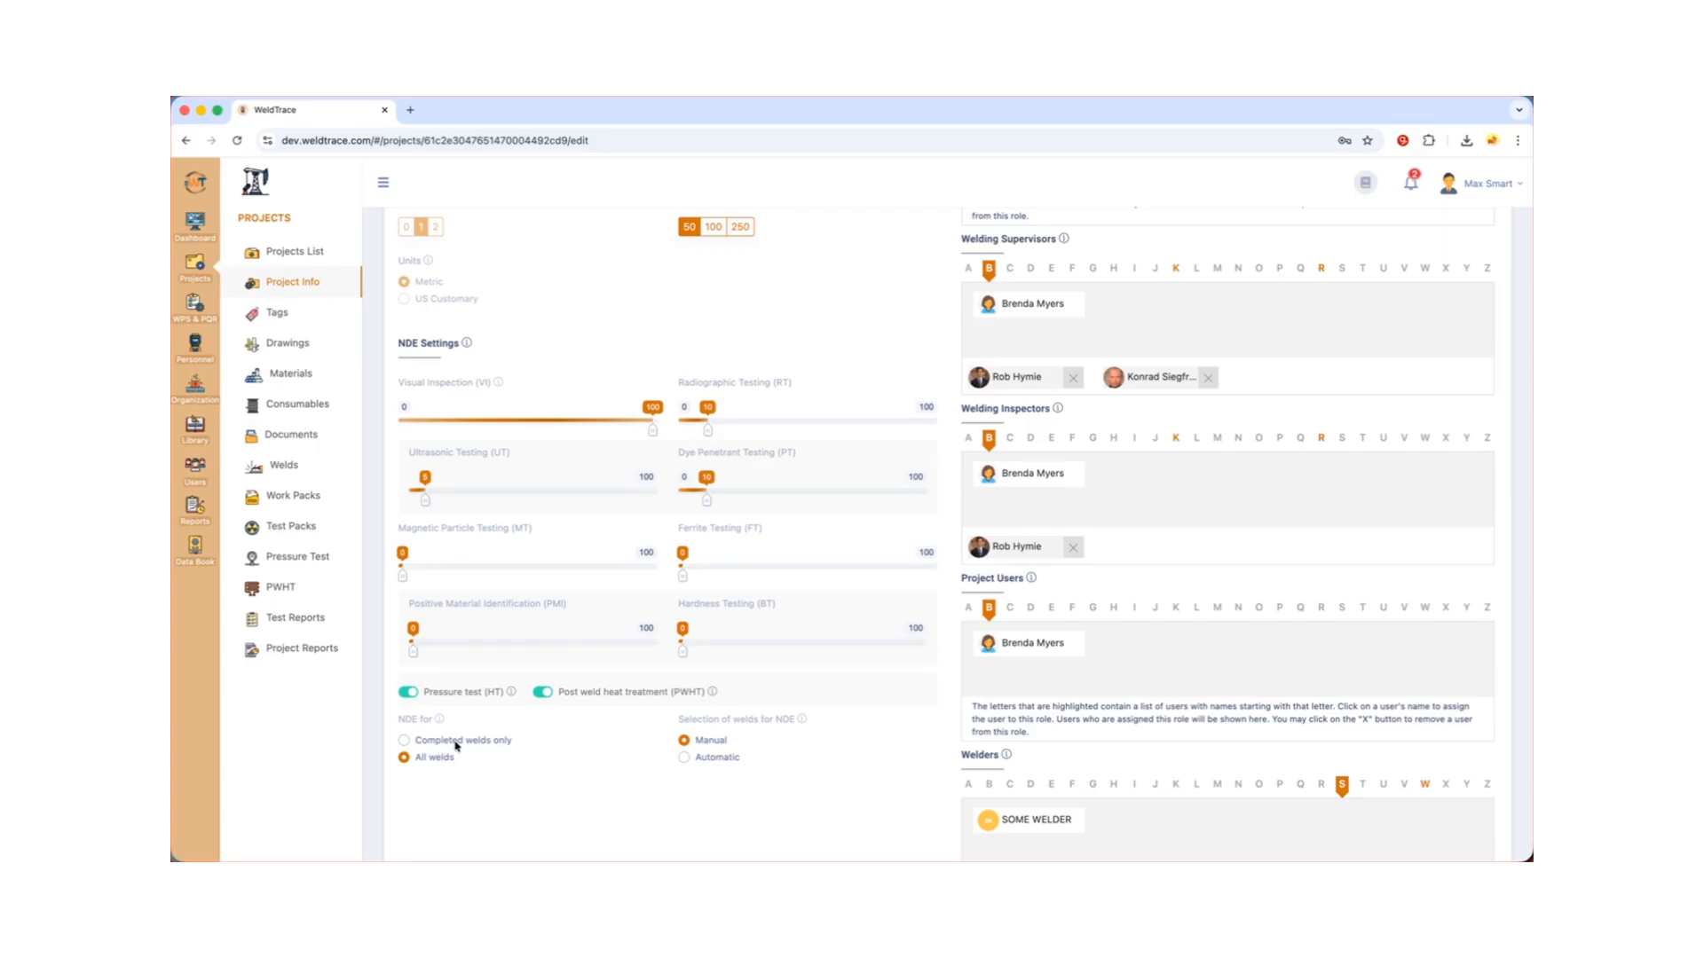
- Set the project's Radiographic Testing to 15, keeping the selection of welds for NDE Manual and the overwrite of all tags at No
click(697, 759)
click(710, 742)
drag(706, 431, 719, 433)
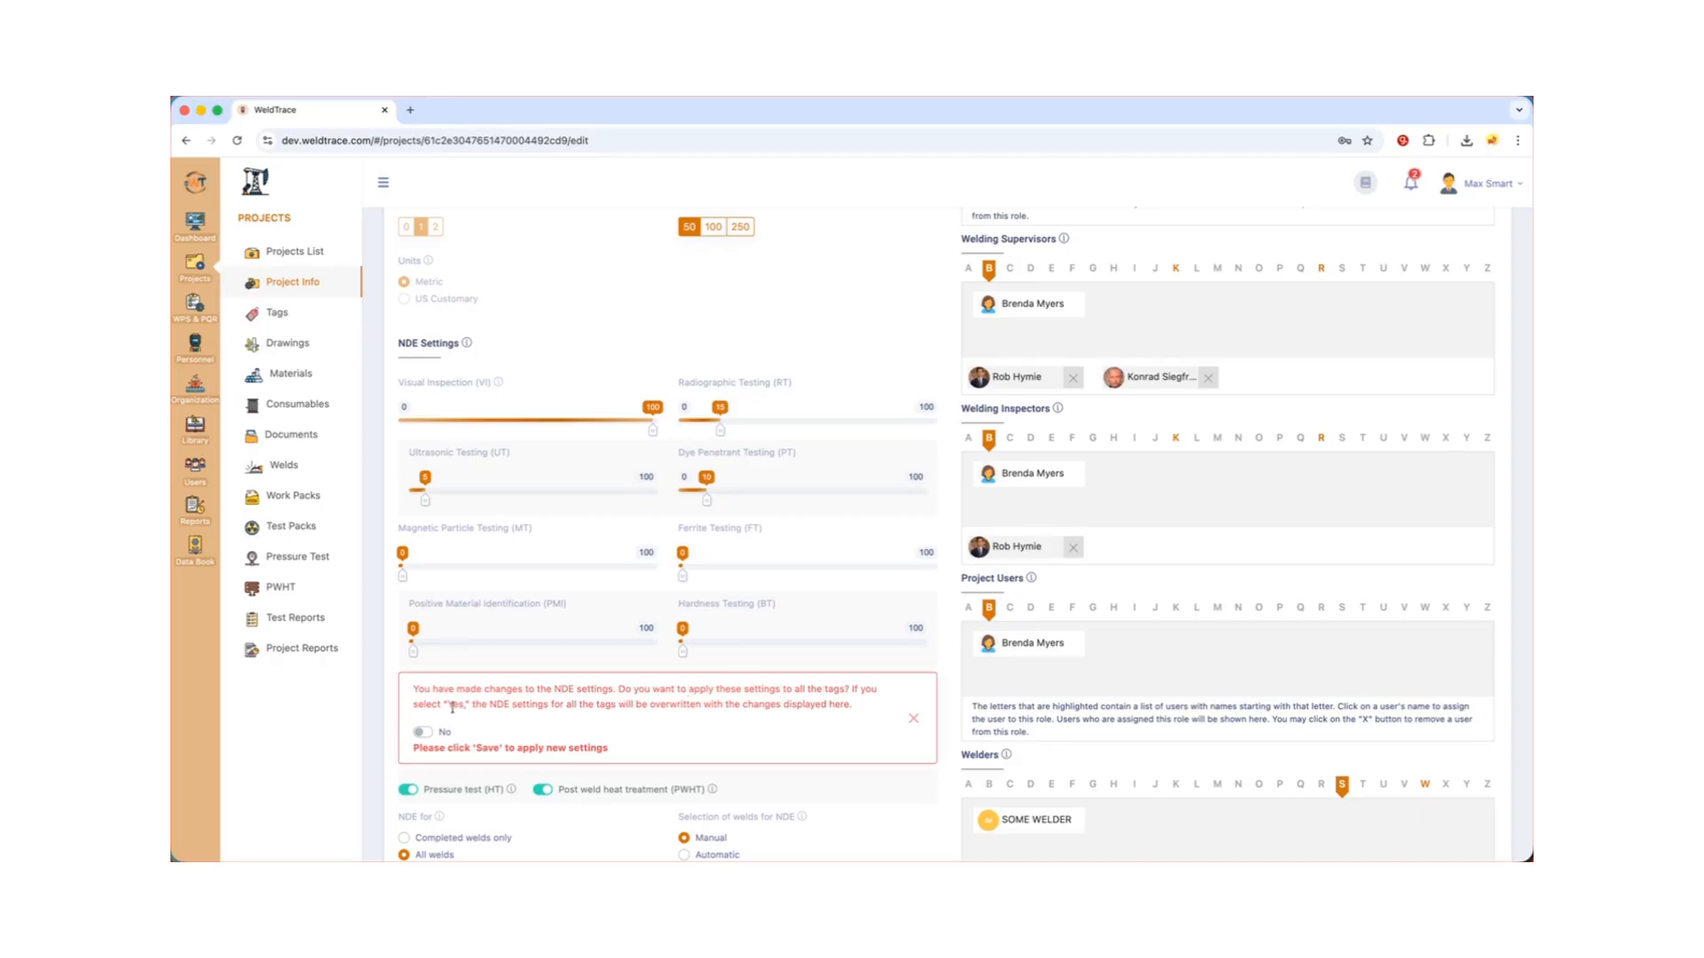
click(422, 733)
click(420, 735)
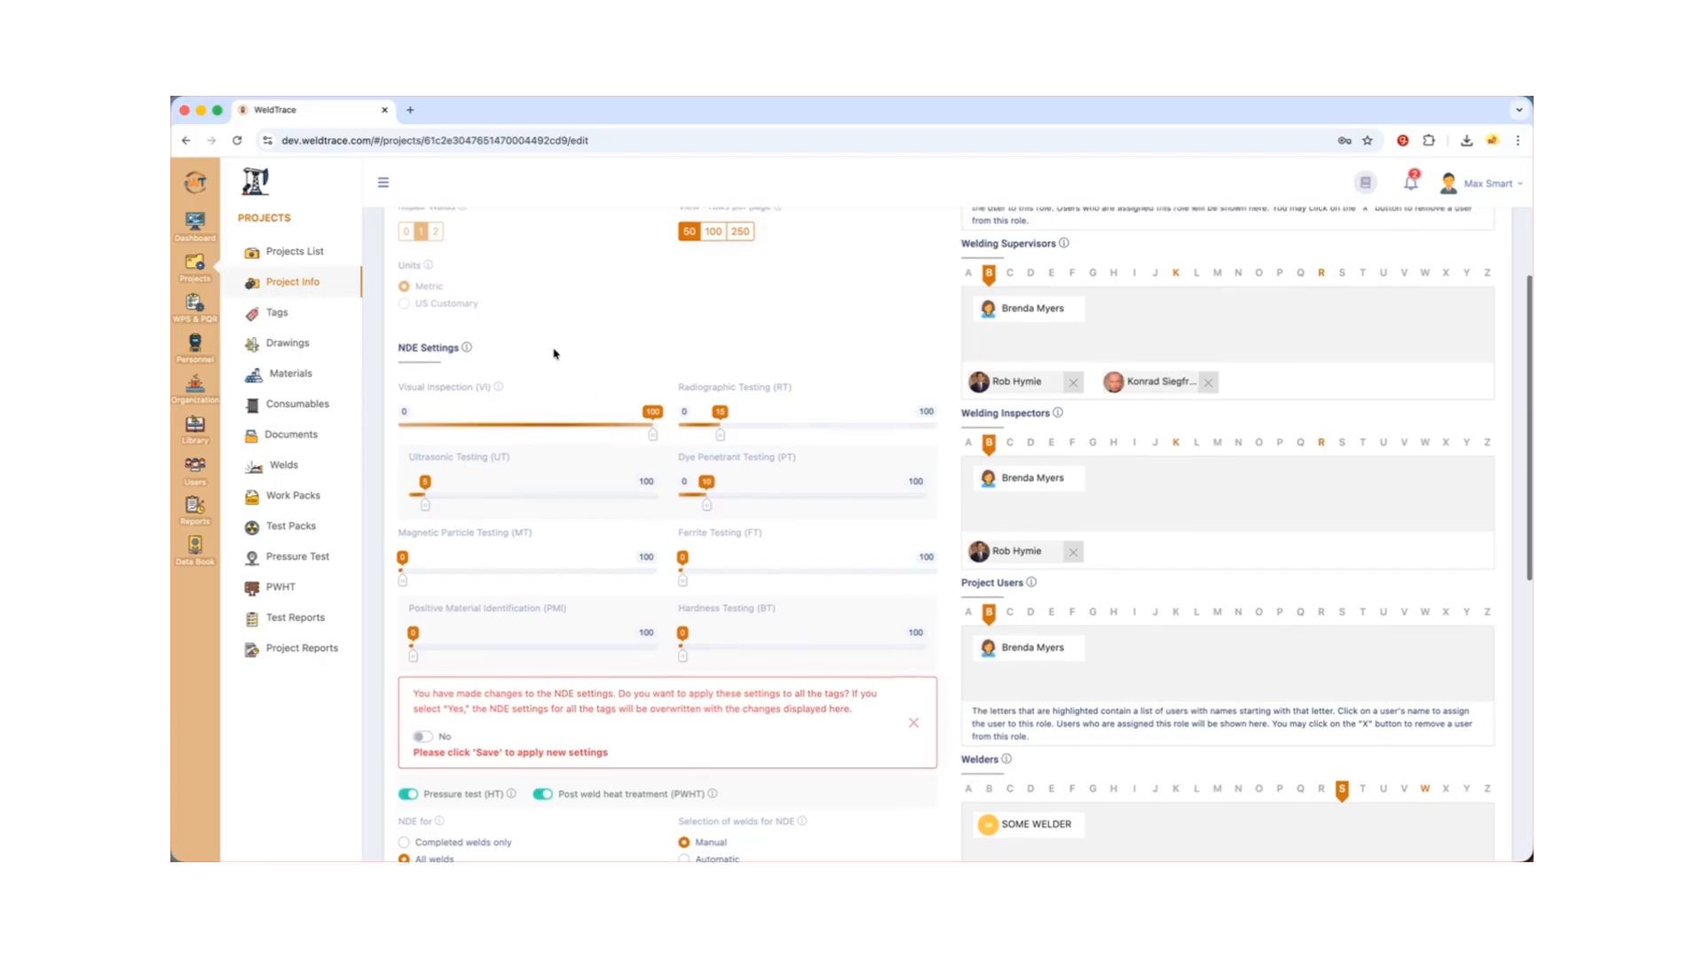
- Save the edited SAMPLE-01 project settings
scroll(554, 354, up, 2)
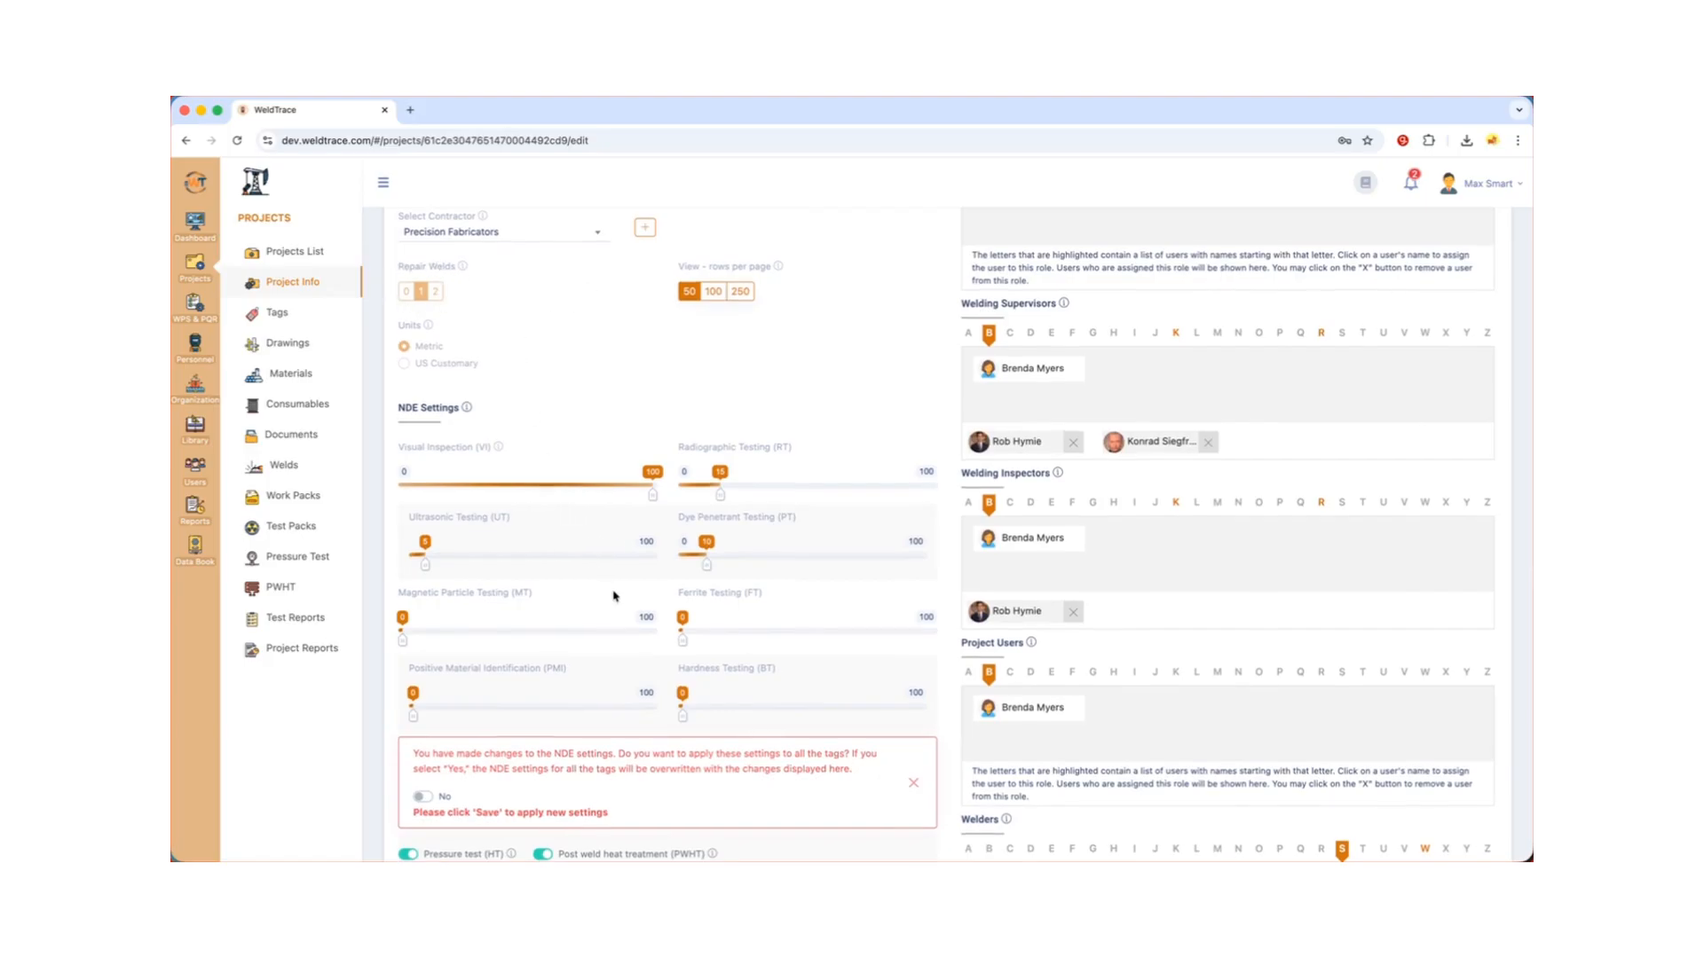
scroll(612, 596, down, 8)
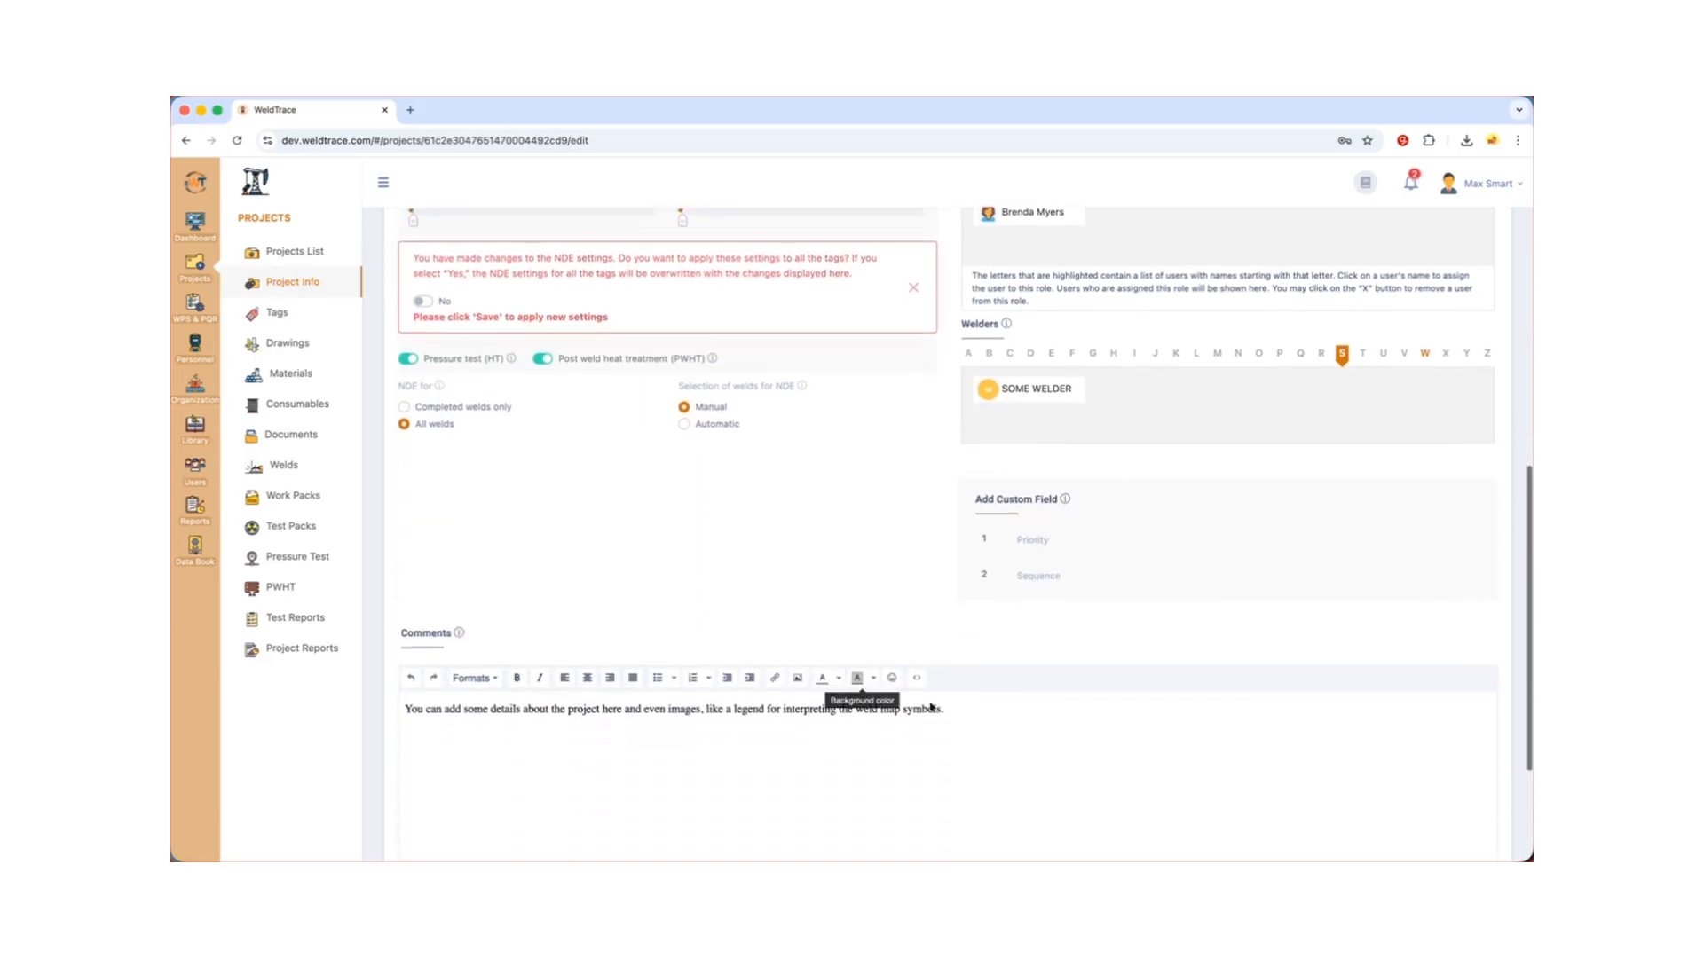
scroll(1065, 719, down, 4)
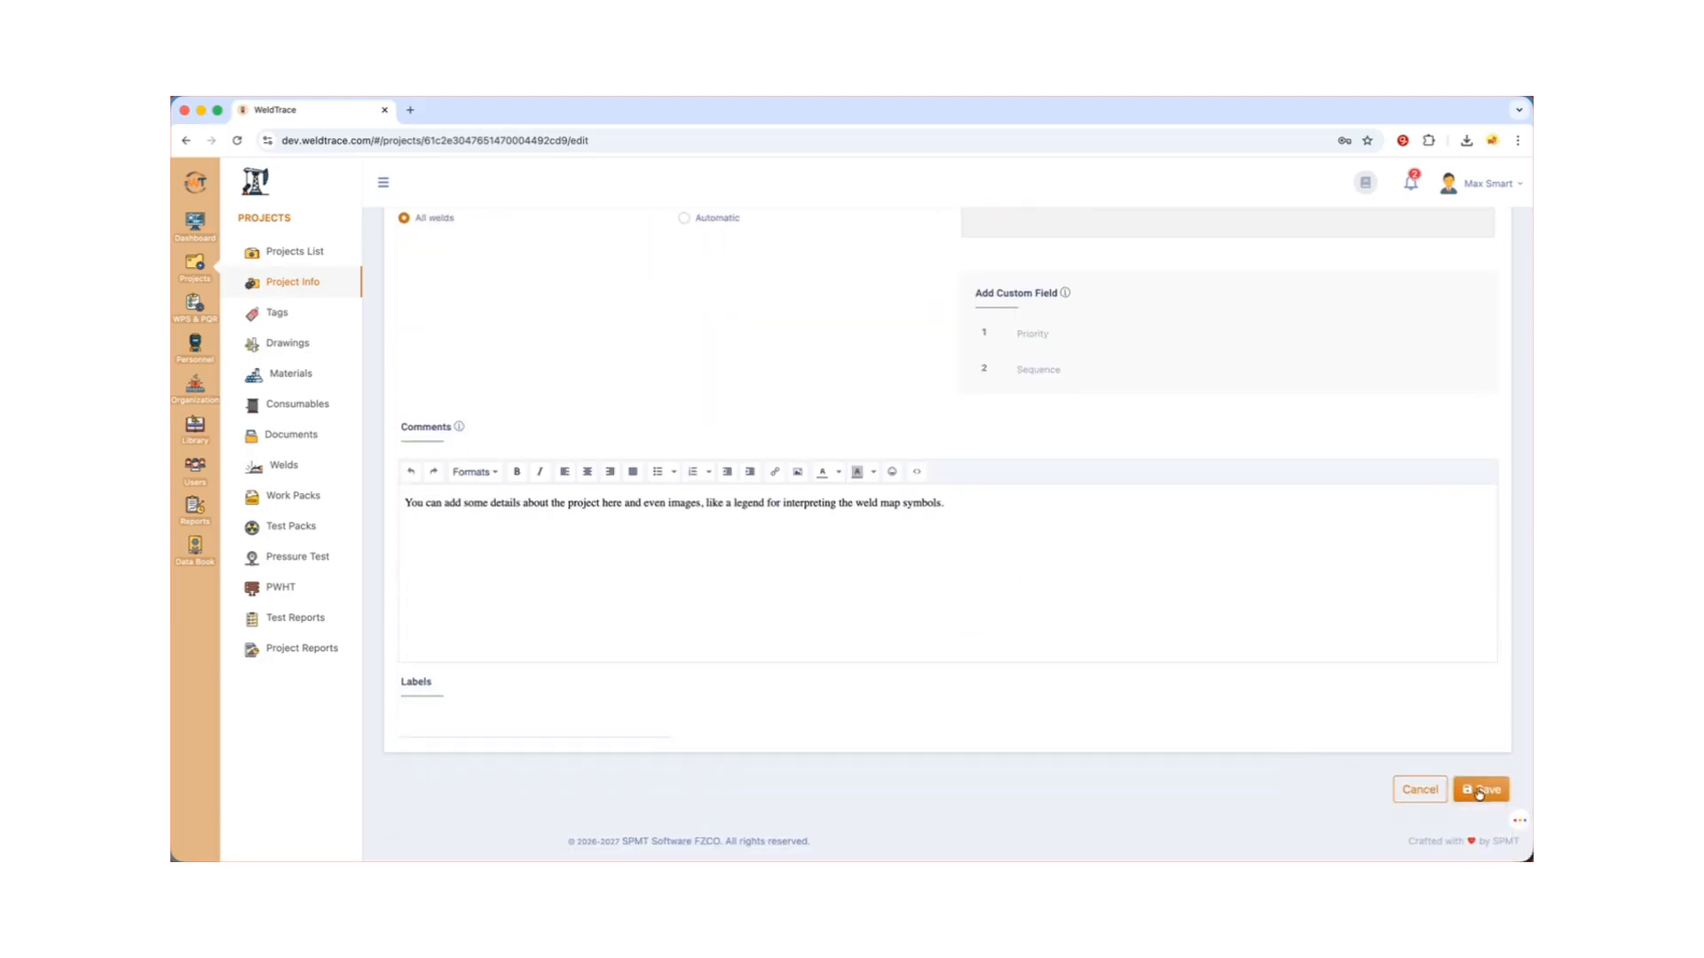
click(1478, 790)
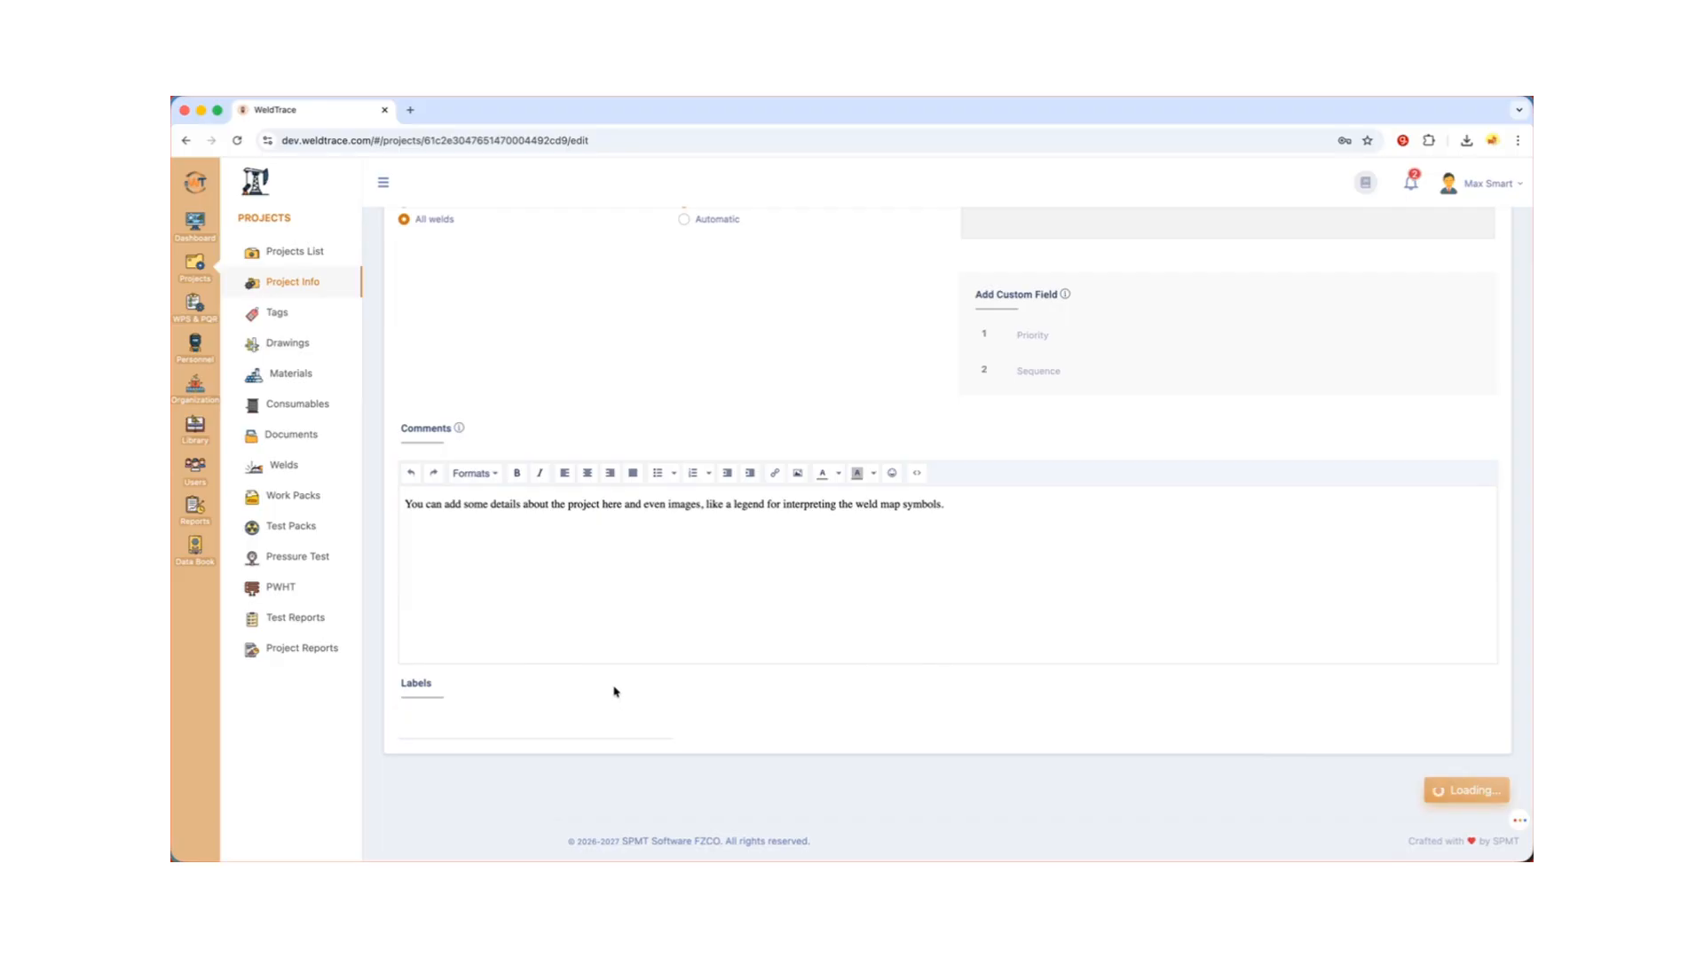
- Start a new test pack and select weld 4-W05 with RT and UT tests
click(297, 527)
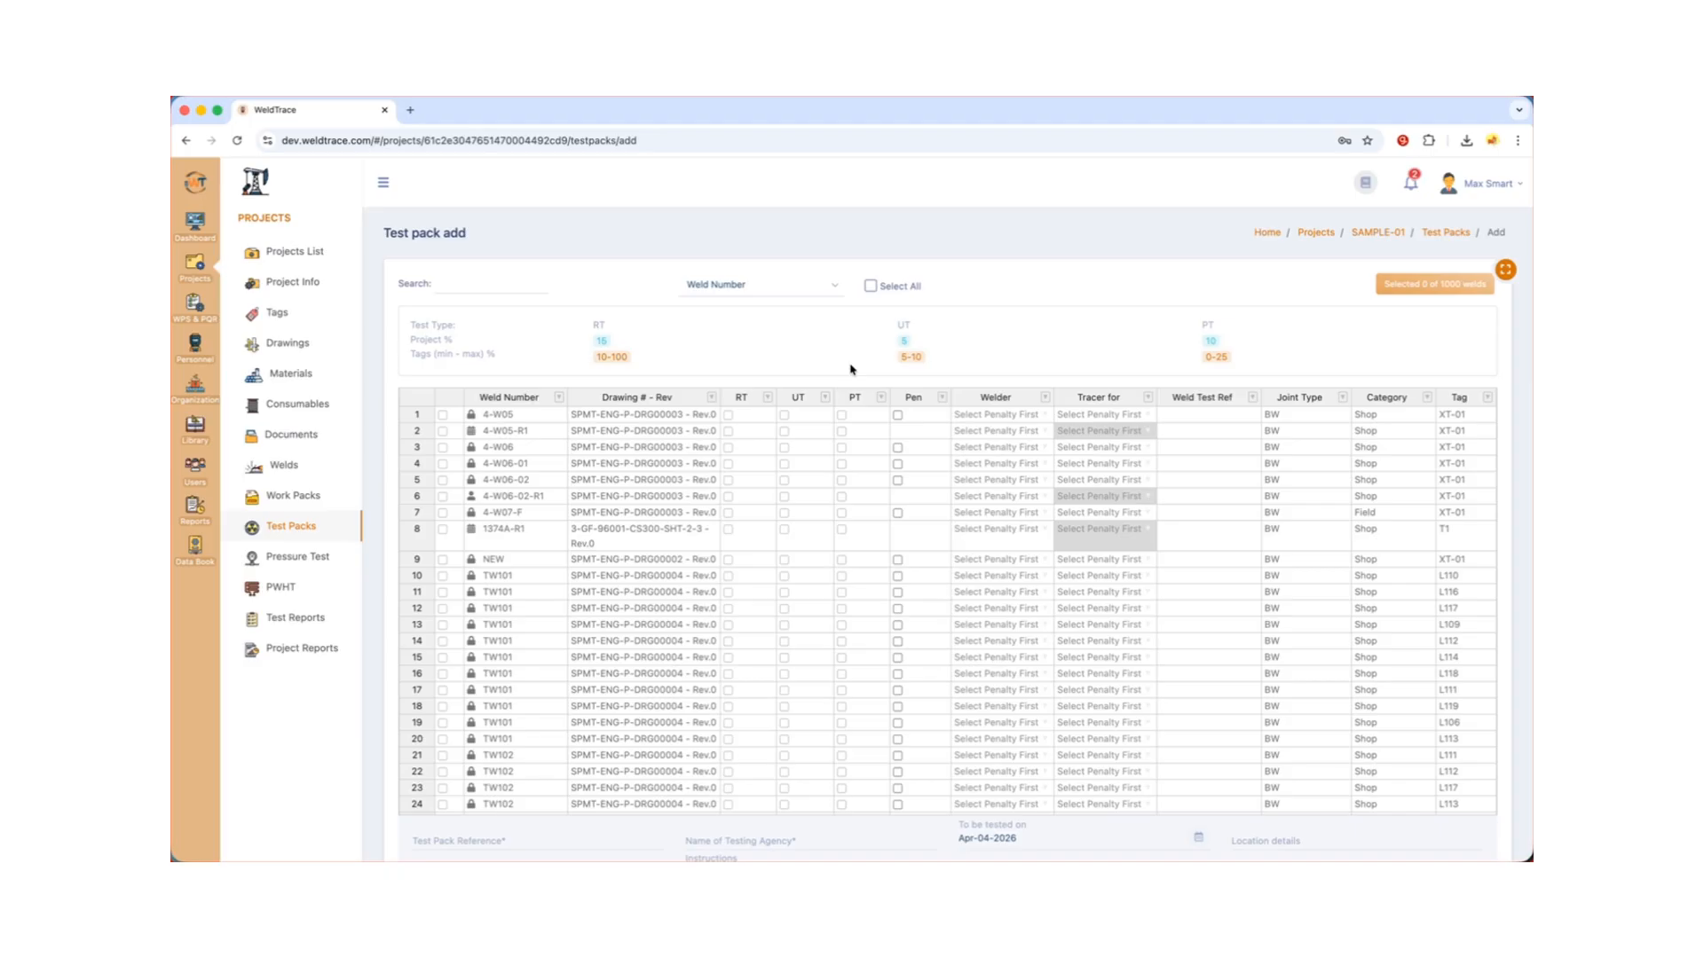
click(785, 284)
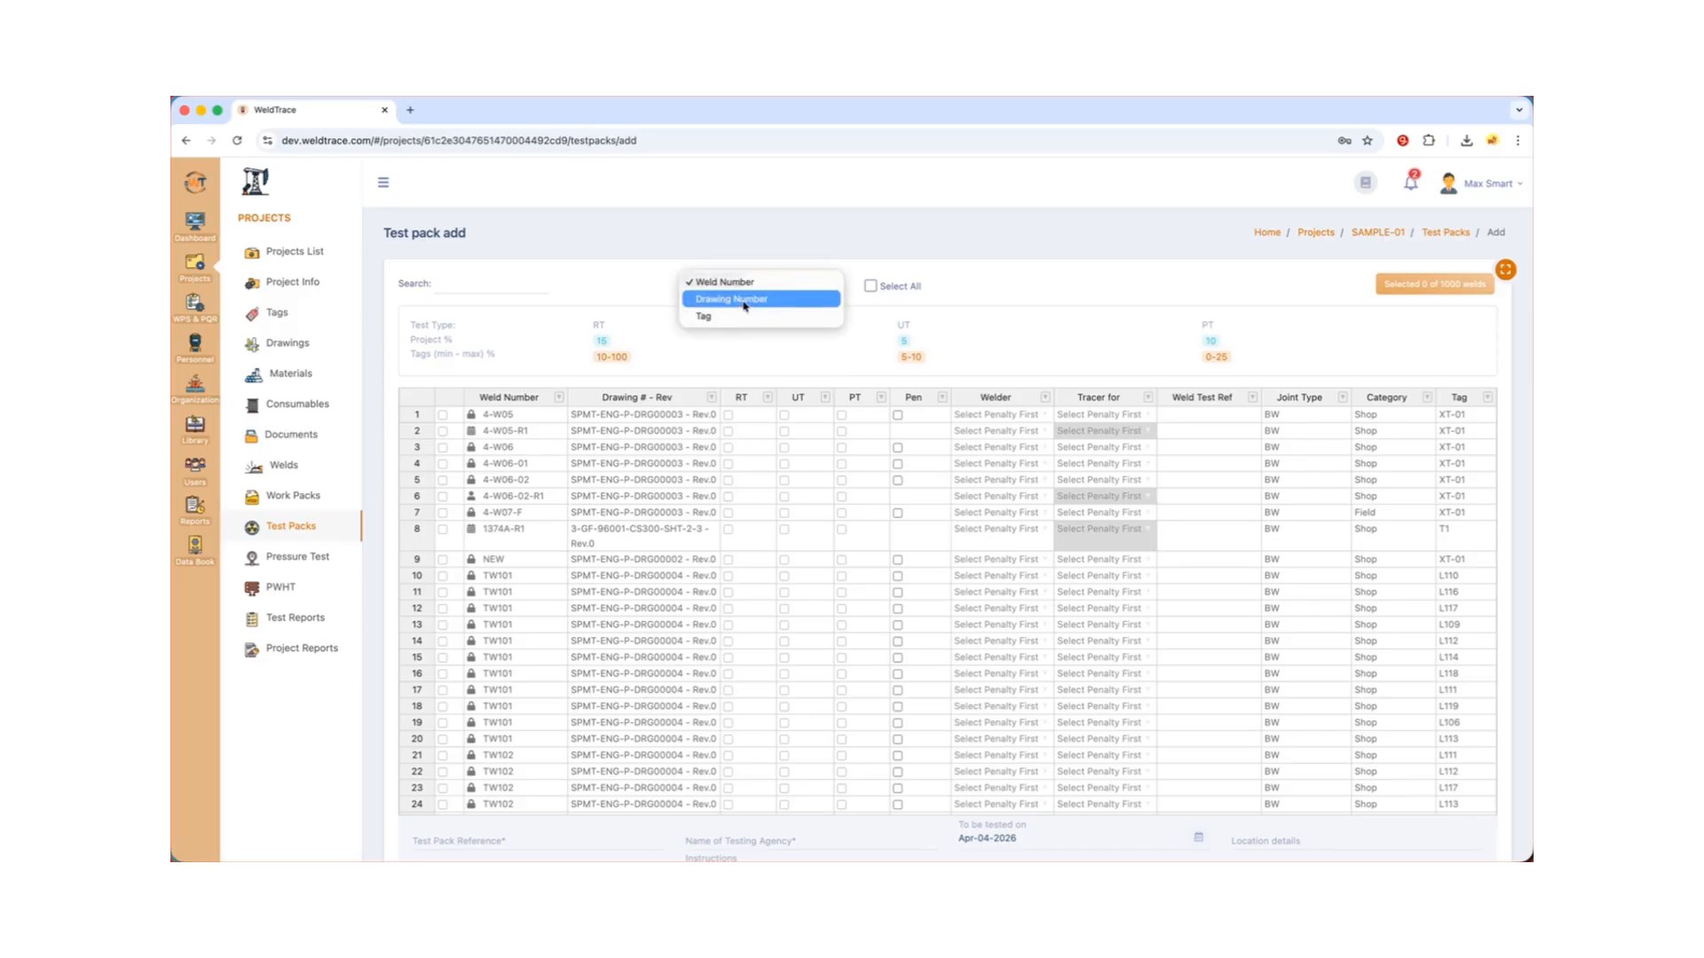
click(817, 269)
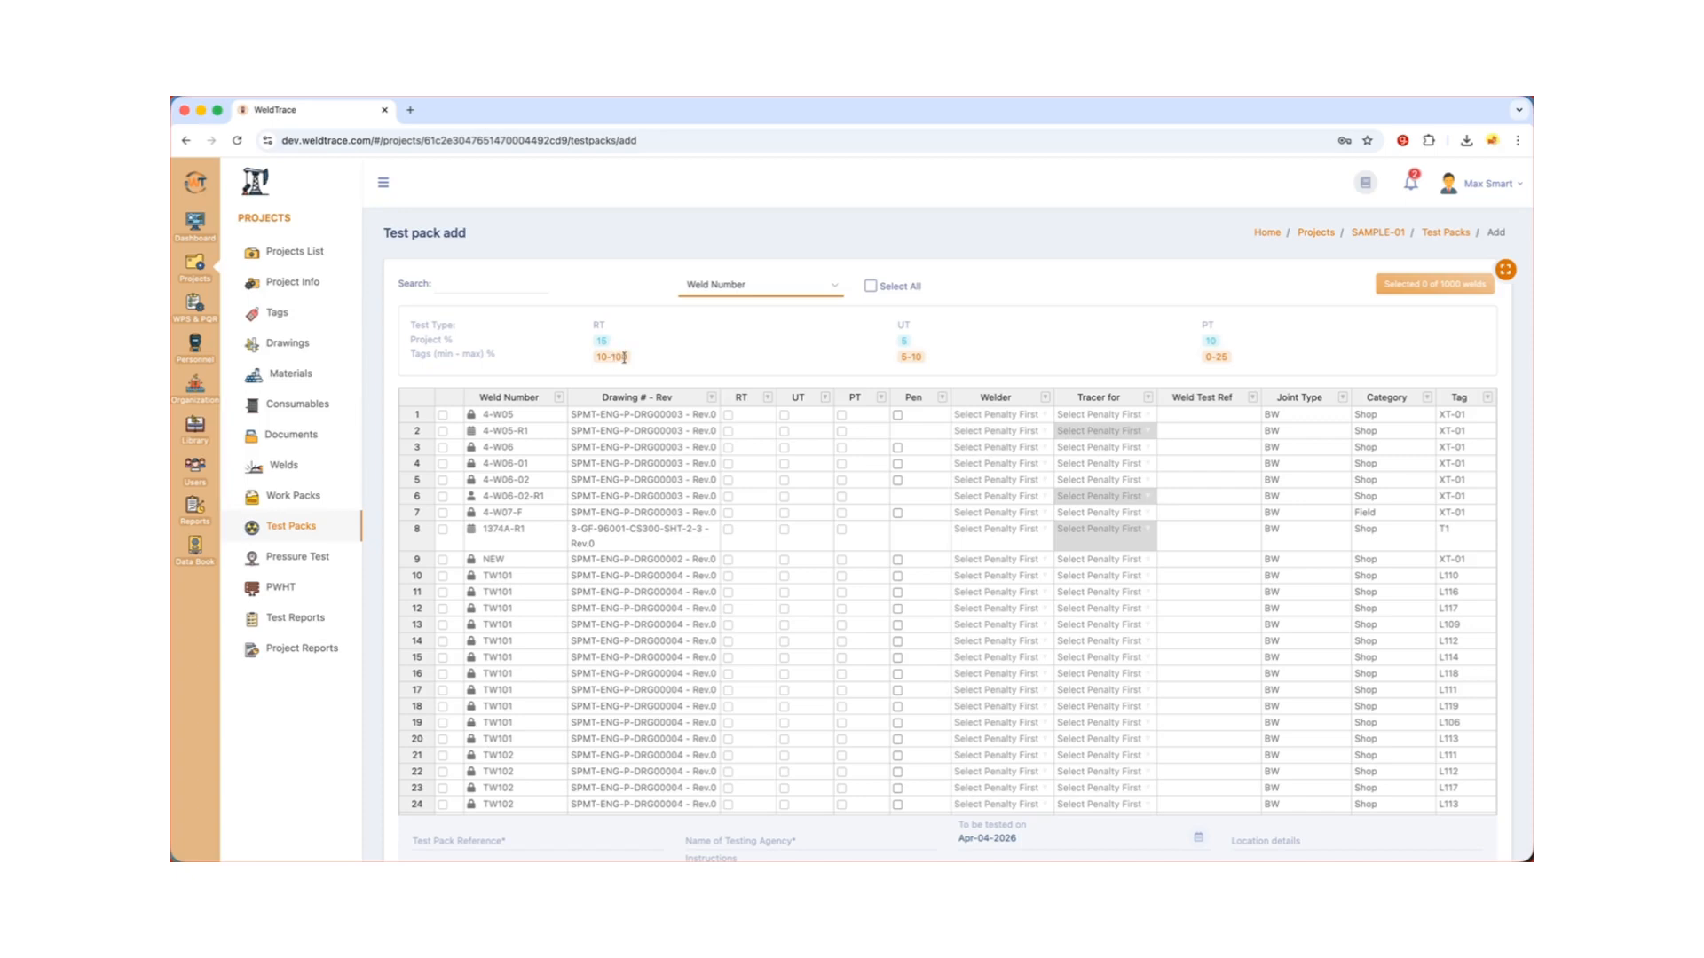
click(442, 417)
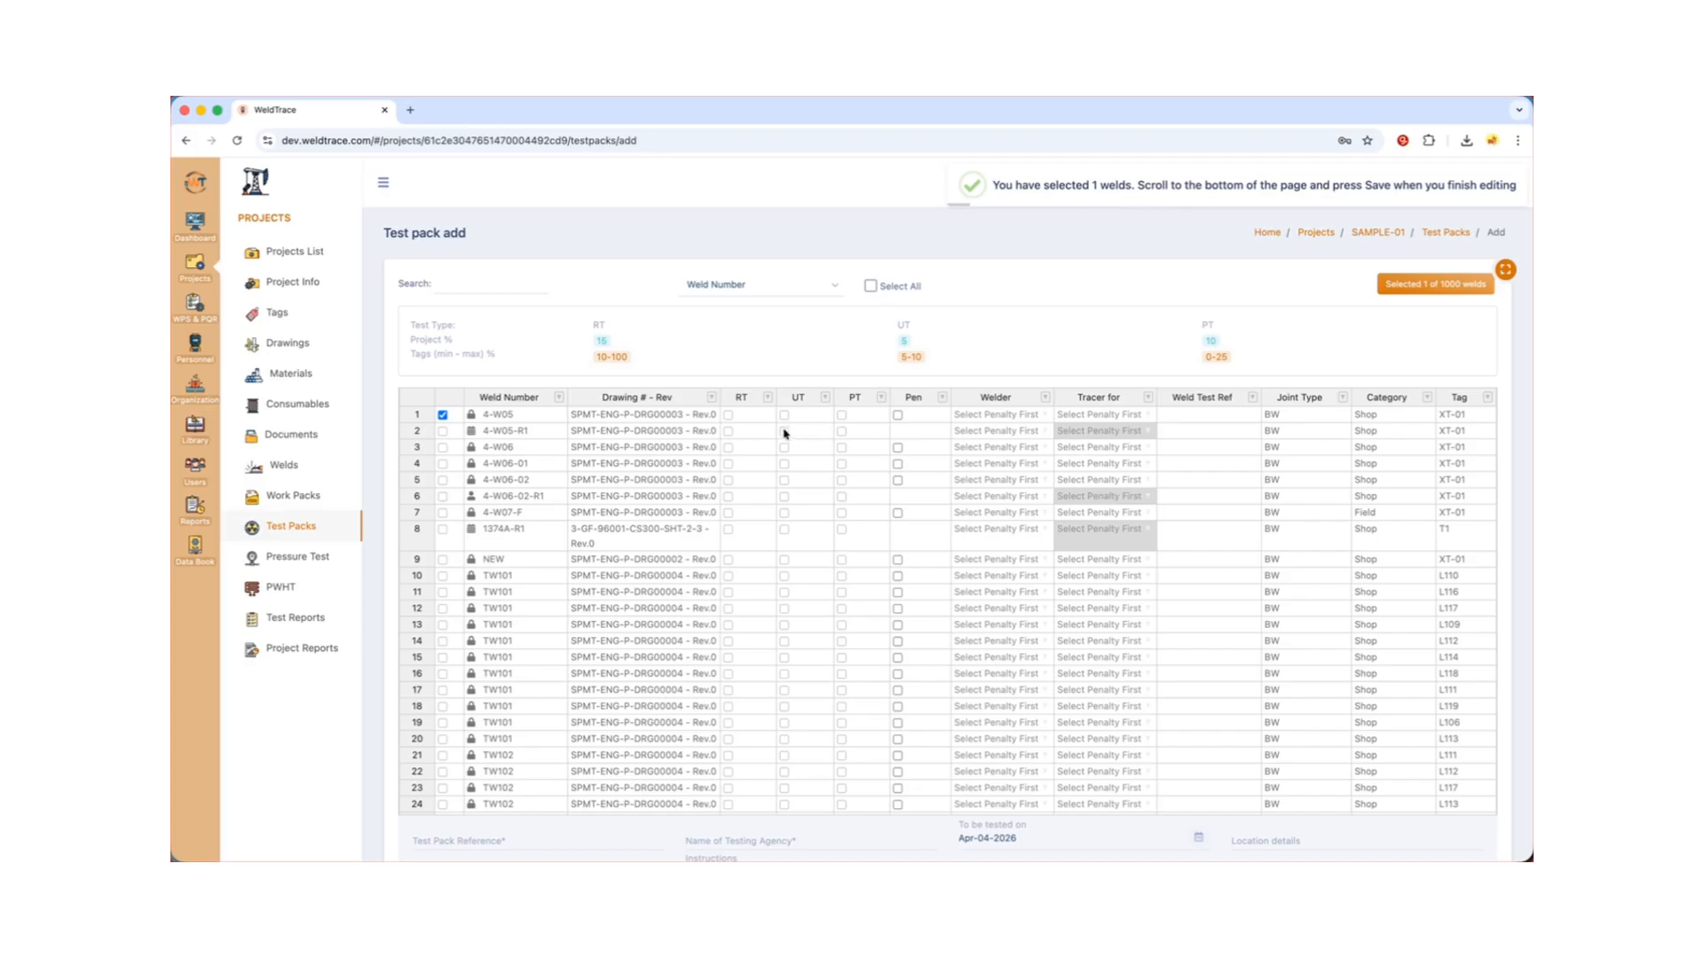
click(728, 416)
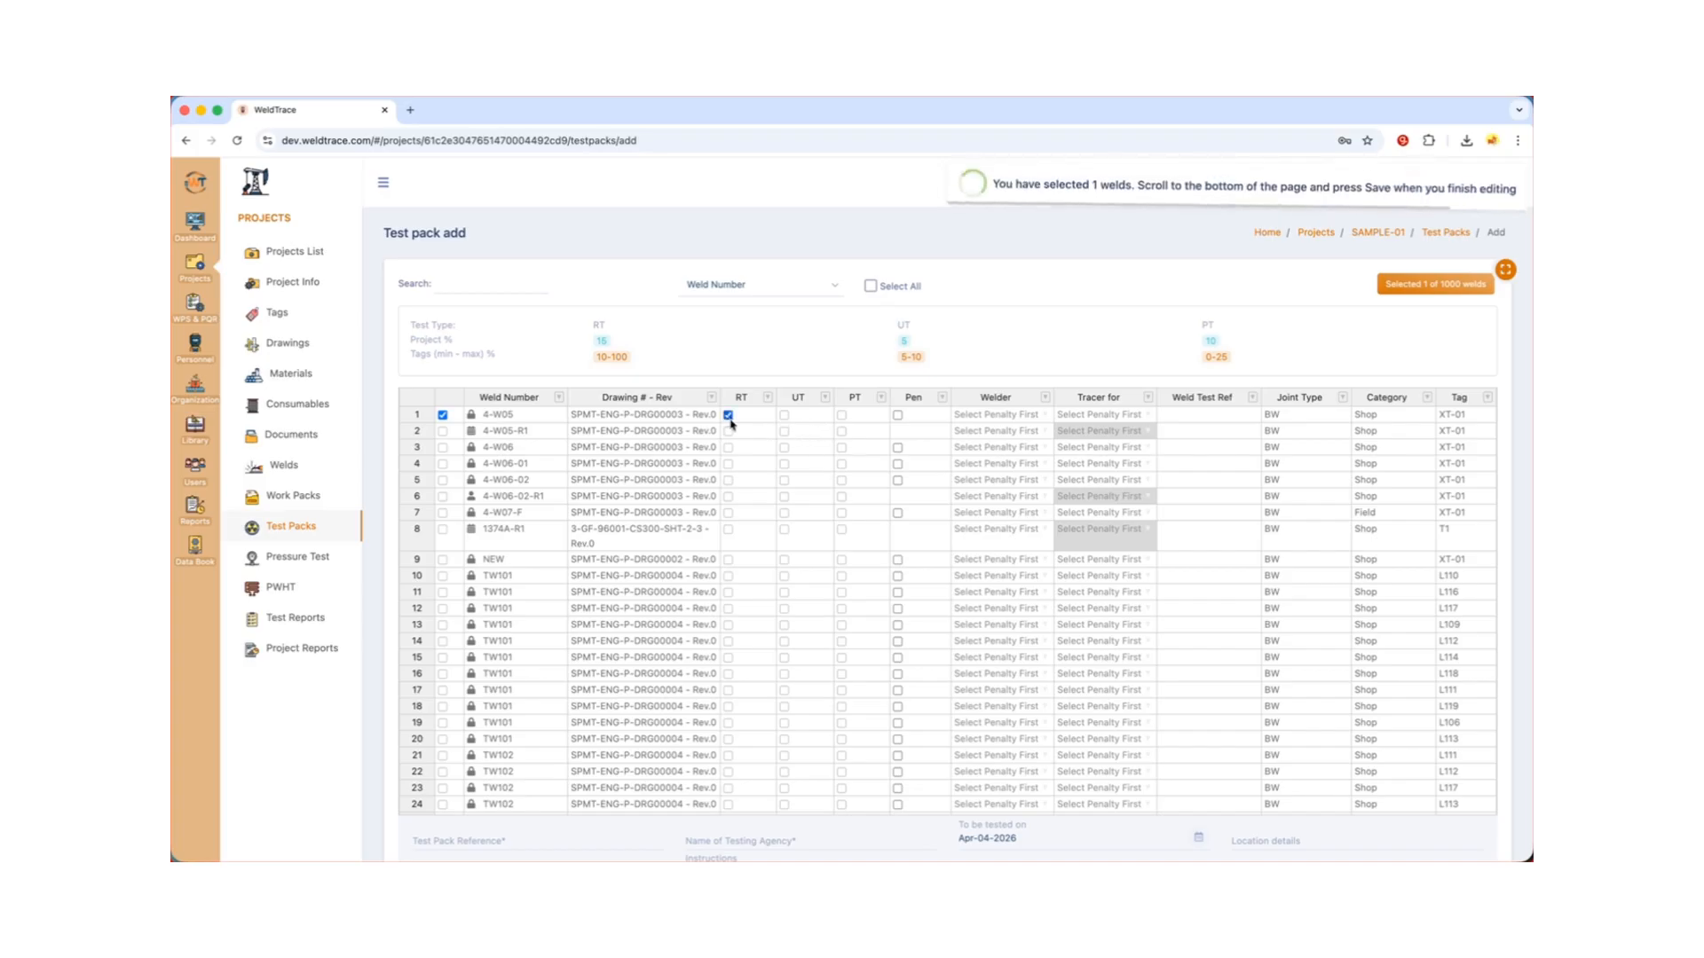
click(785, 416)
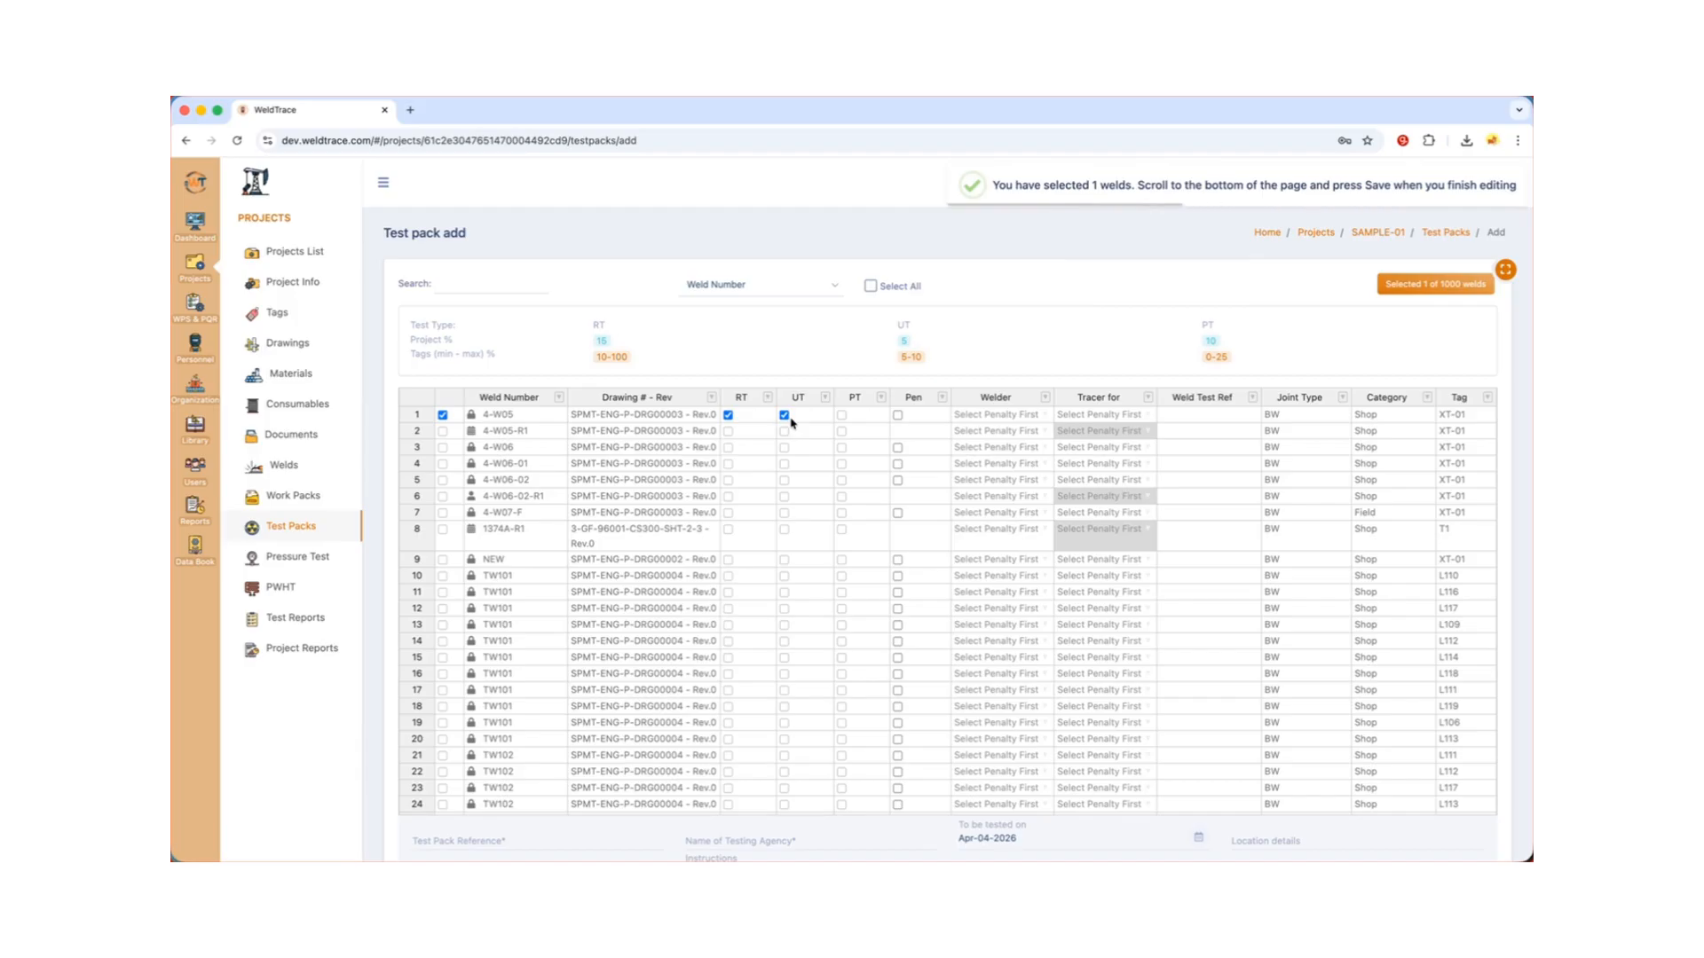
- Mark weld 4-W05 as a penalty weld for welder WD3, tracer for W-02(XT-01-SPMT-ENG-P-DRG00001-Rev.0)
click(897, 415)
click(999, 417)
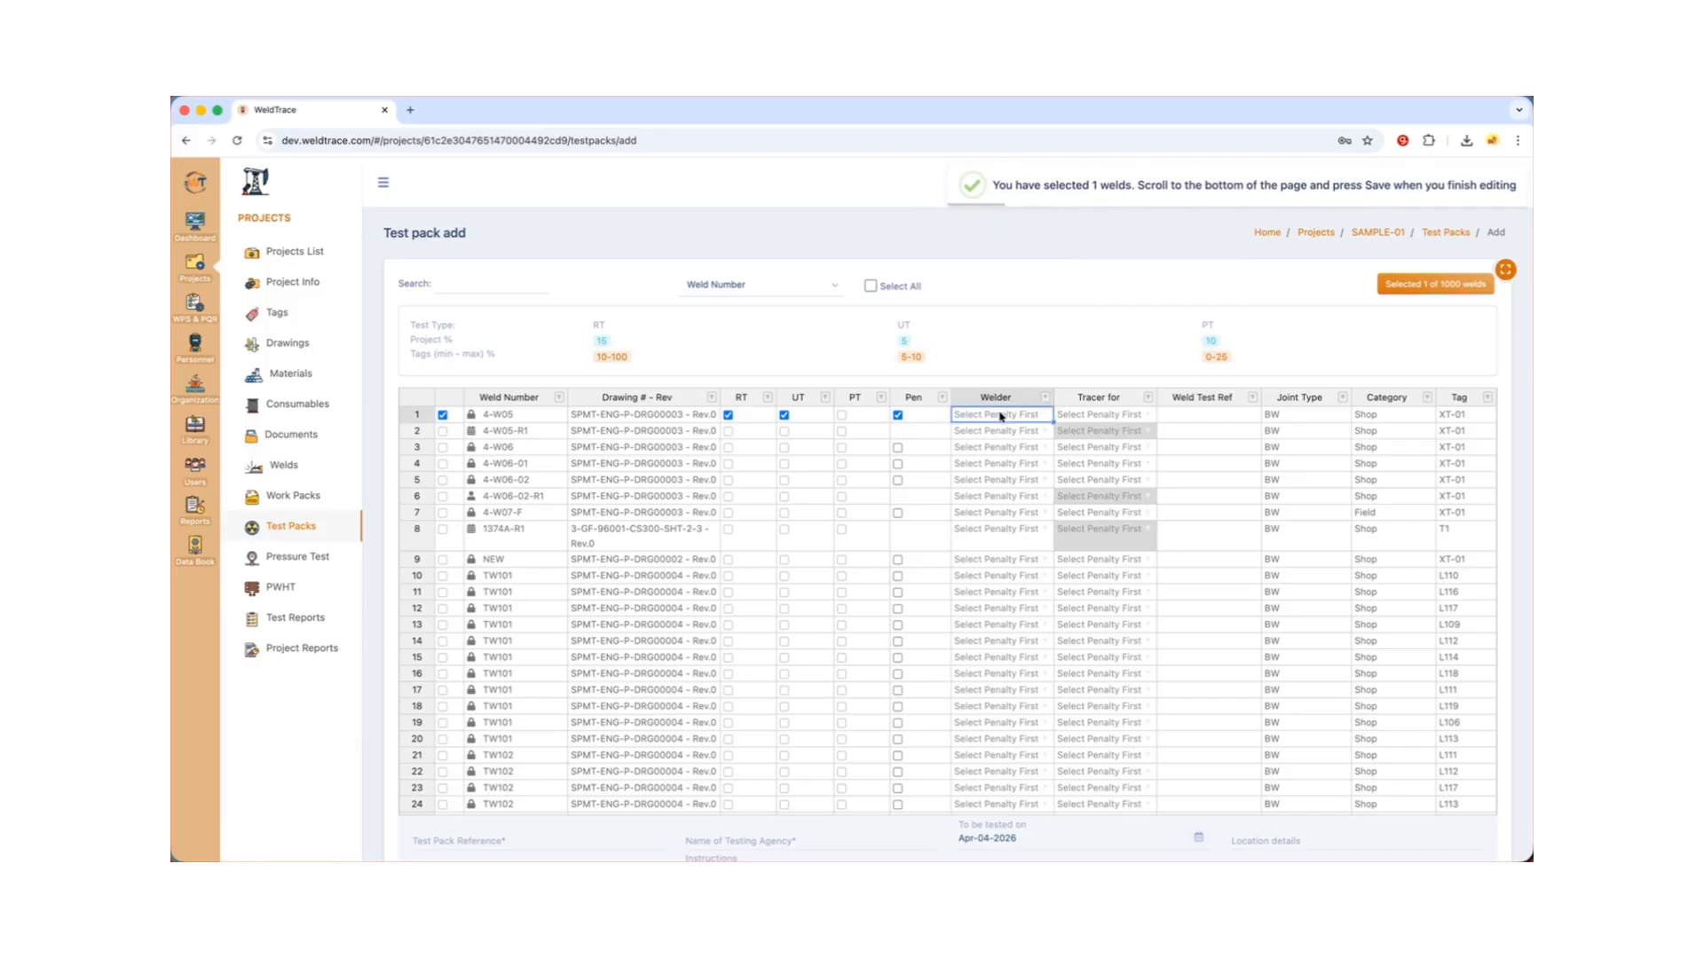
click(1048, 417)
click(1146, 416)
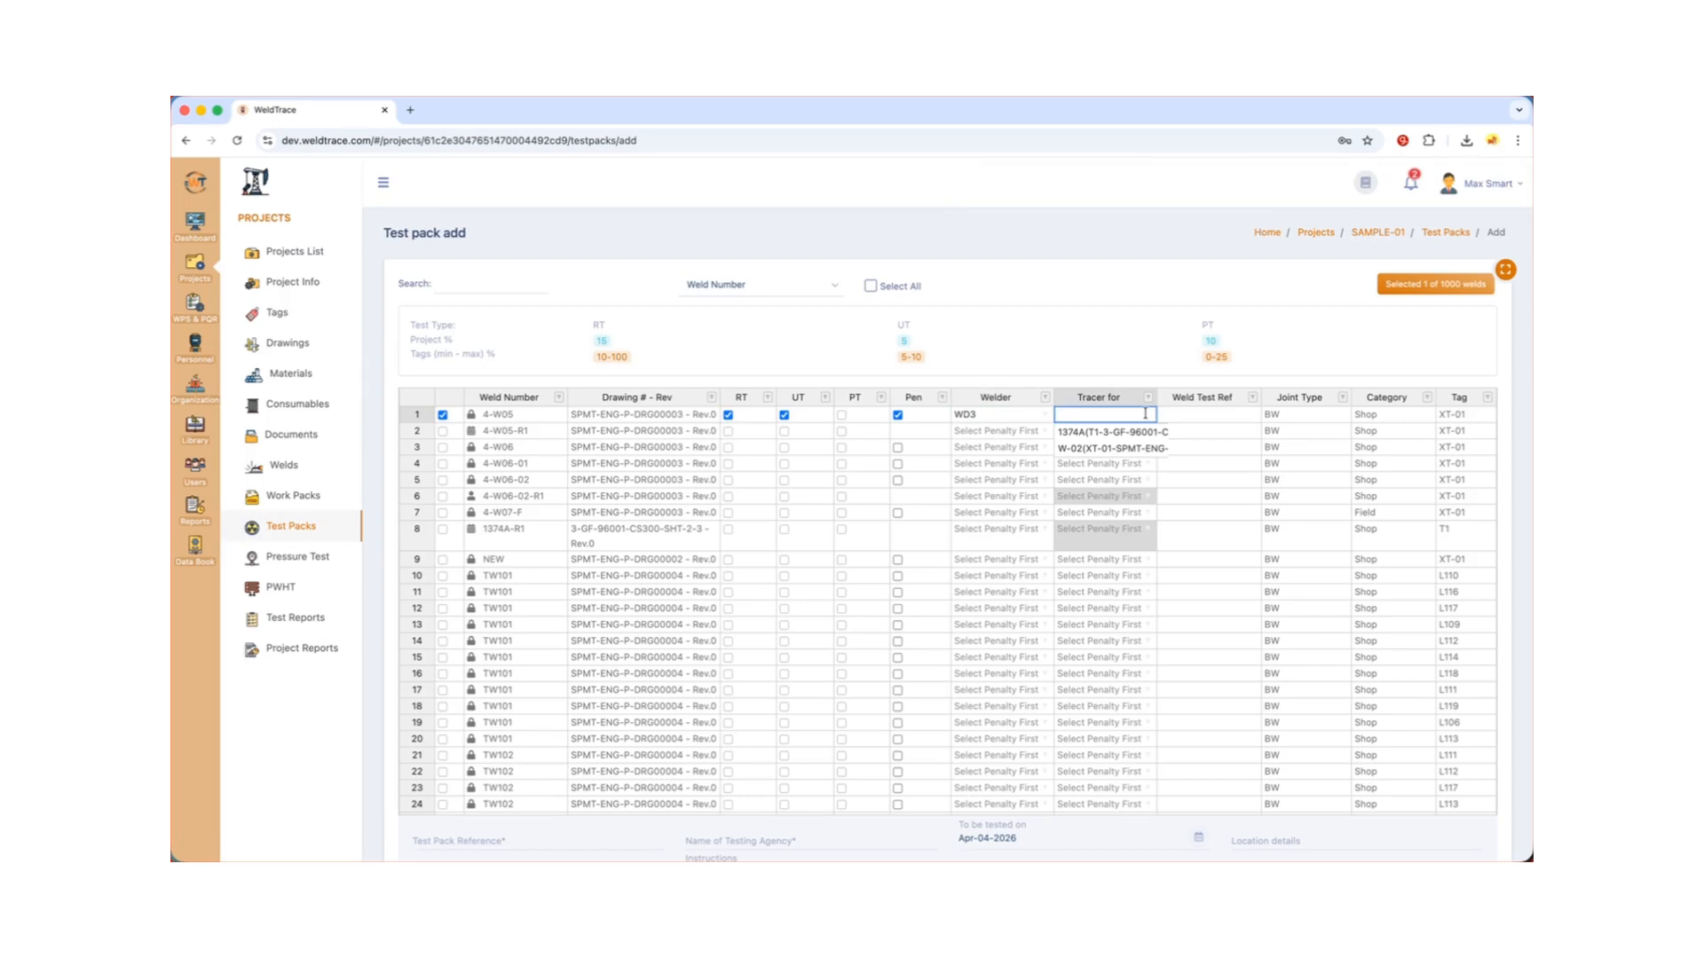
click(1082, 449)
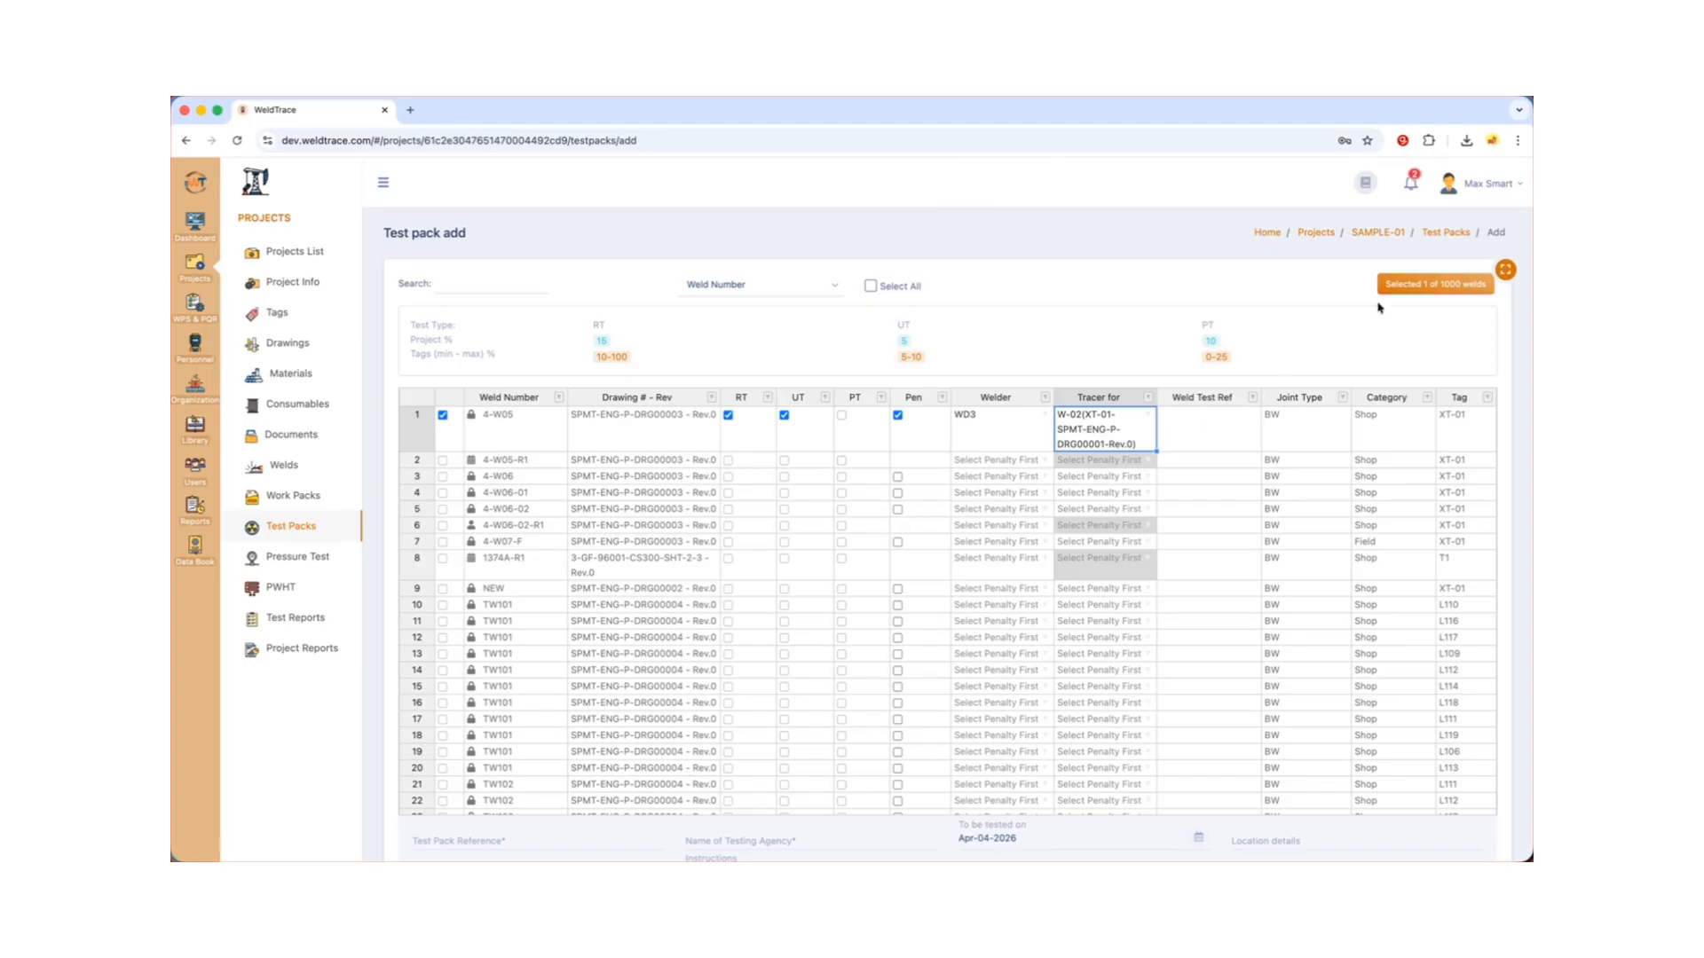
- Save the test pack with reference aaa and testing agency bbb, and open its detail view
scroll(424, 786, down, 2)
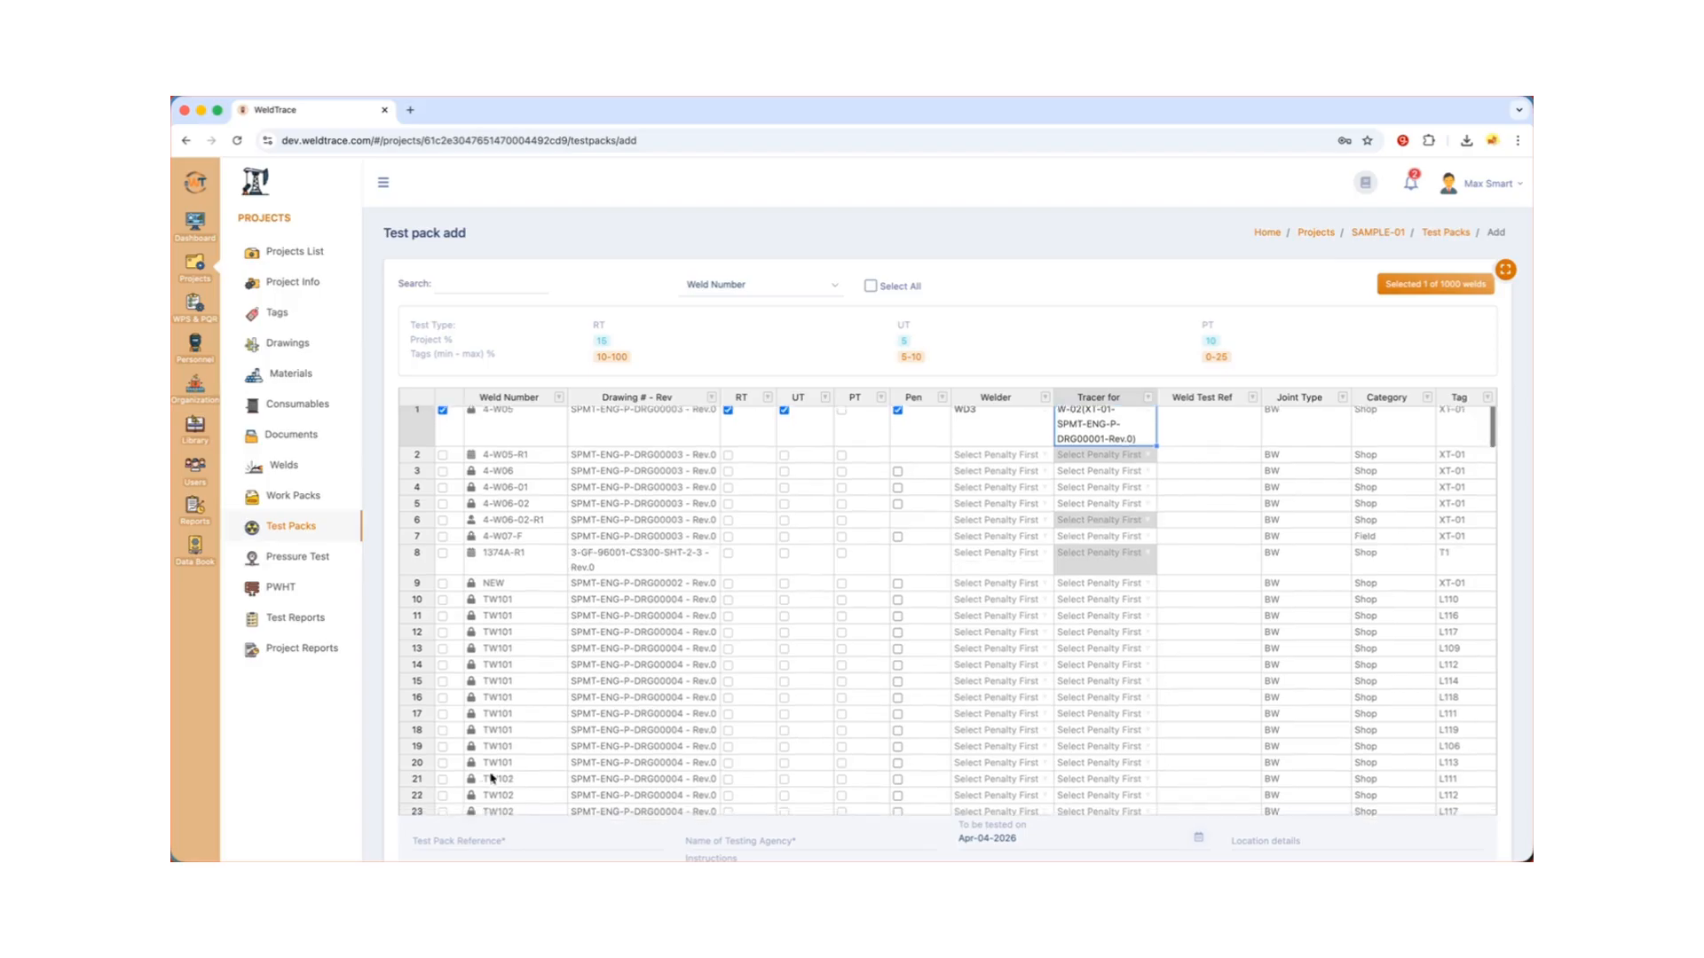
click(477, 832)
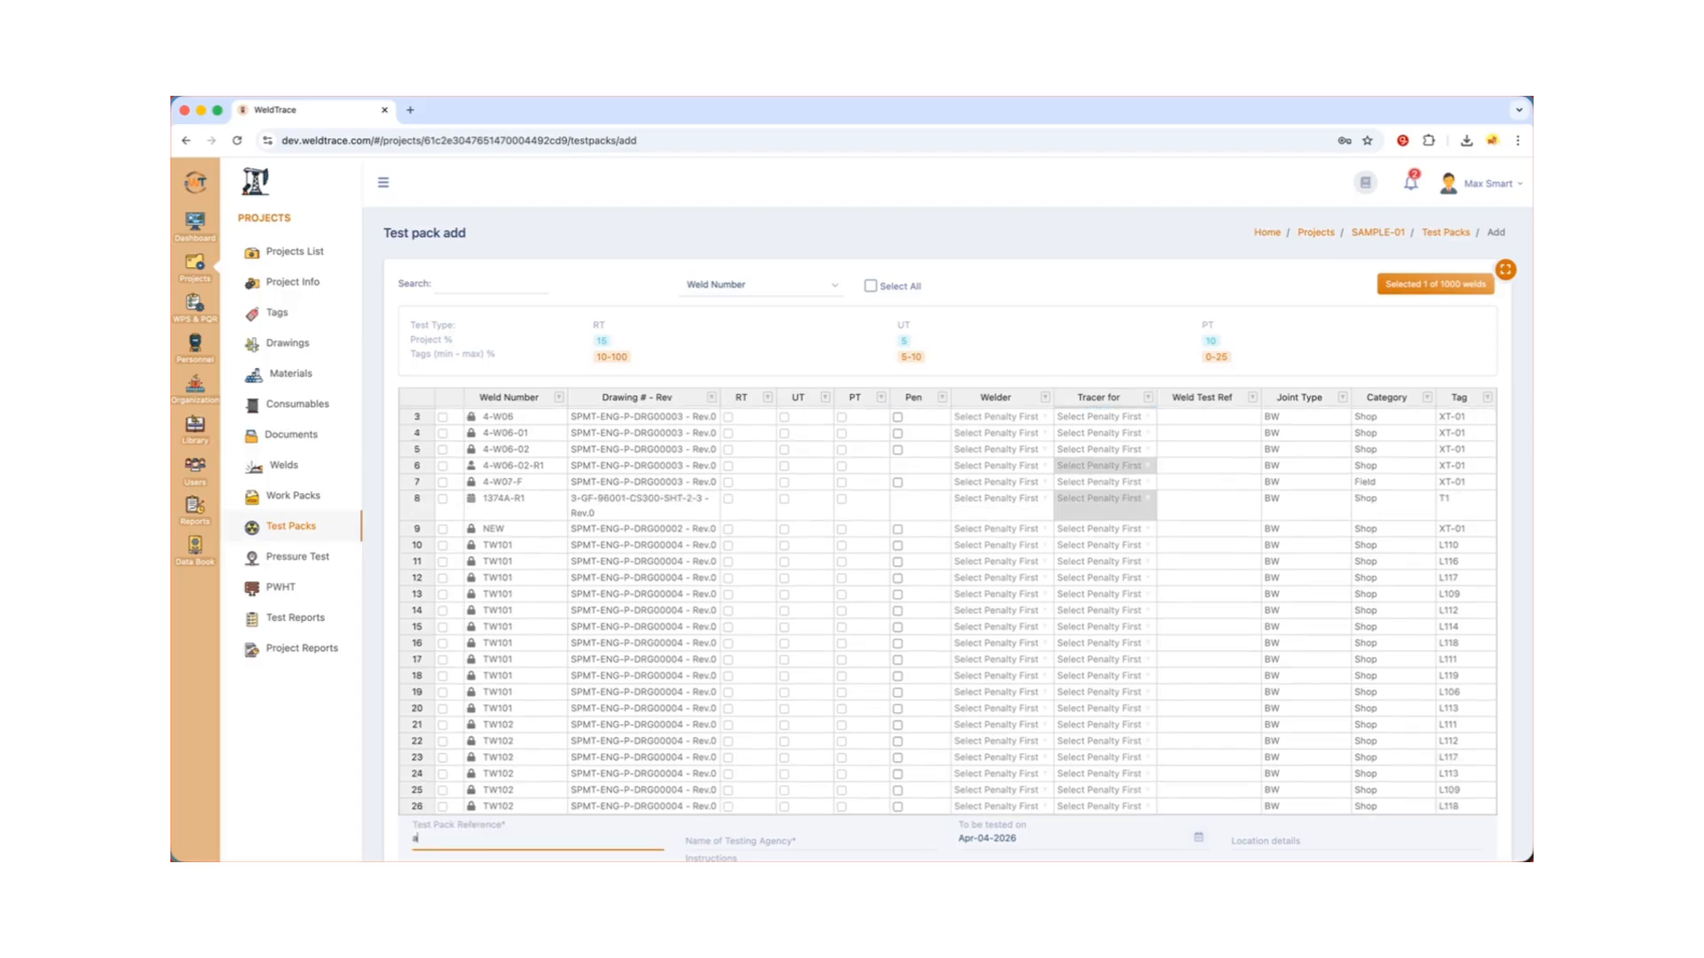
click(709, 839)
text(bbb)
scroll(829, 785, down, 2)
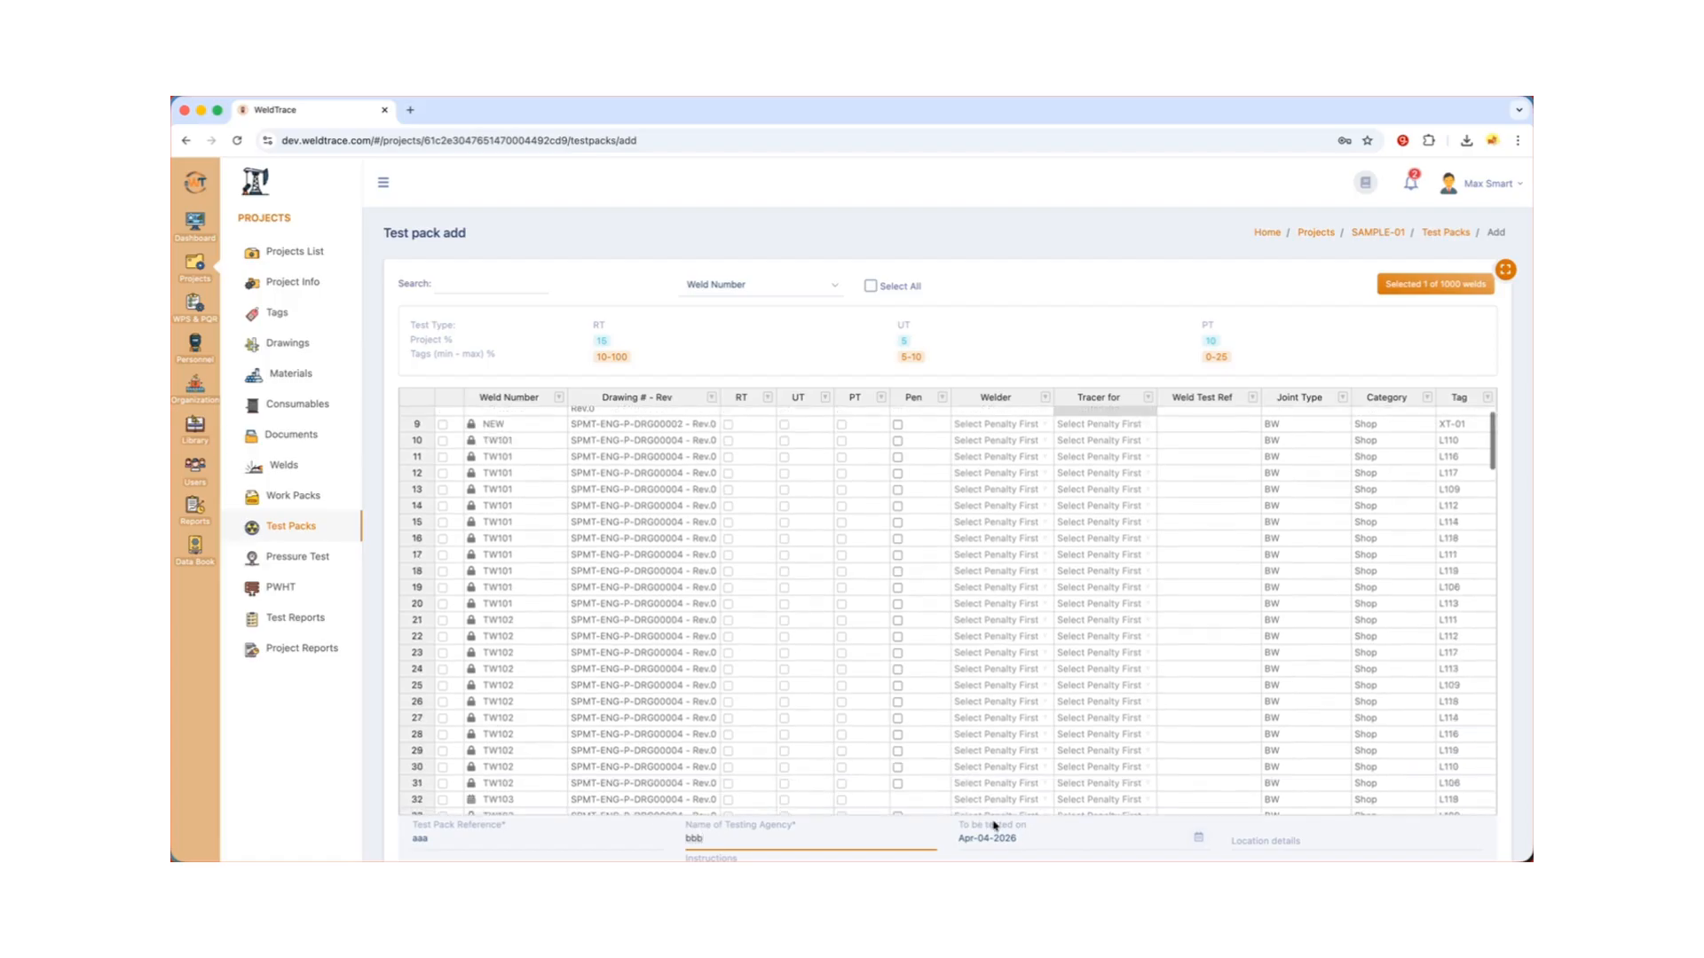
scroll(985, 814, down, 2)
scroll(1014, 834, down, 2)
scroll(1008, 826, down, 2)
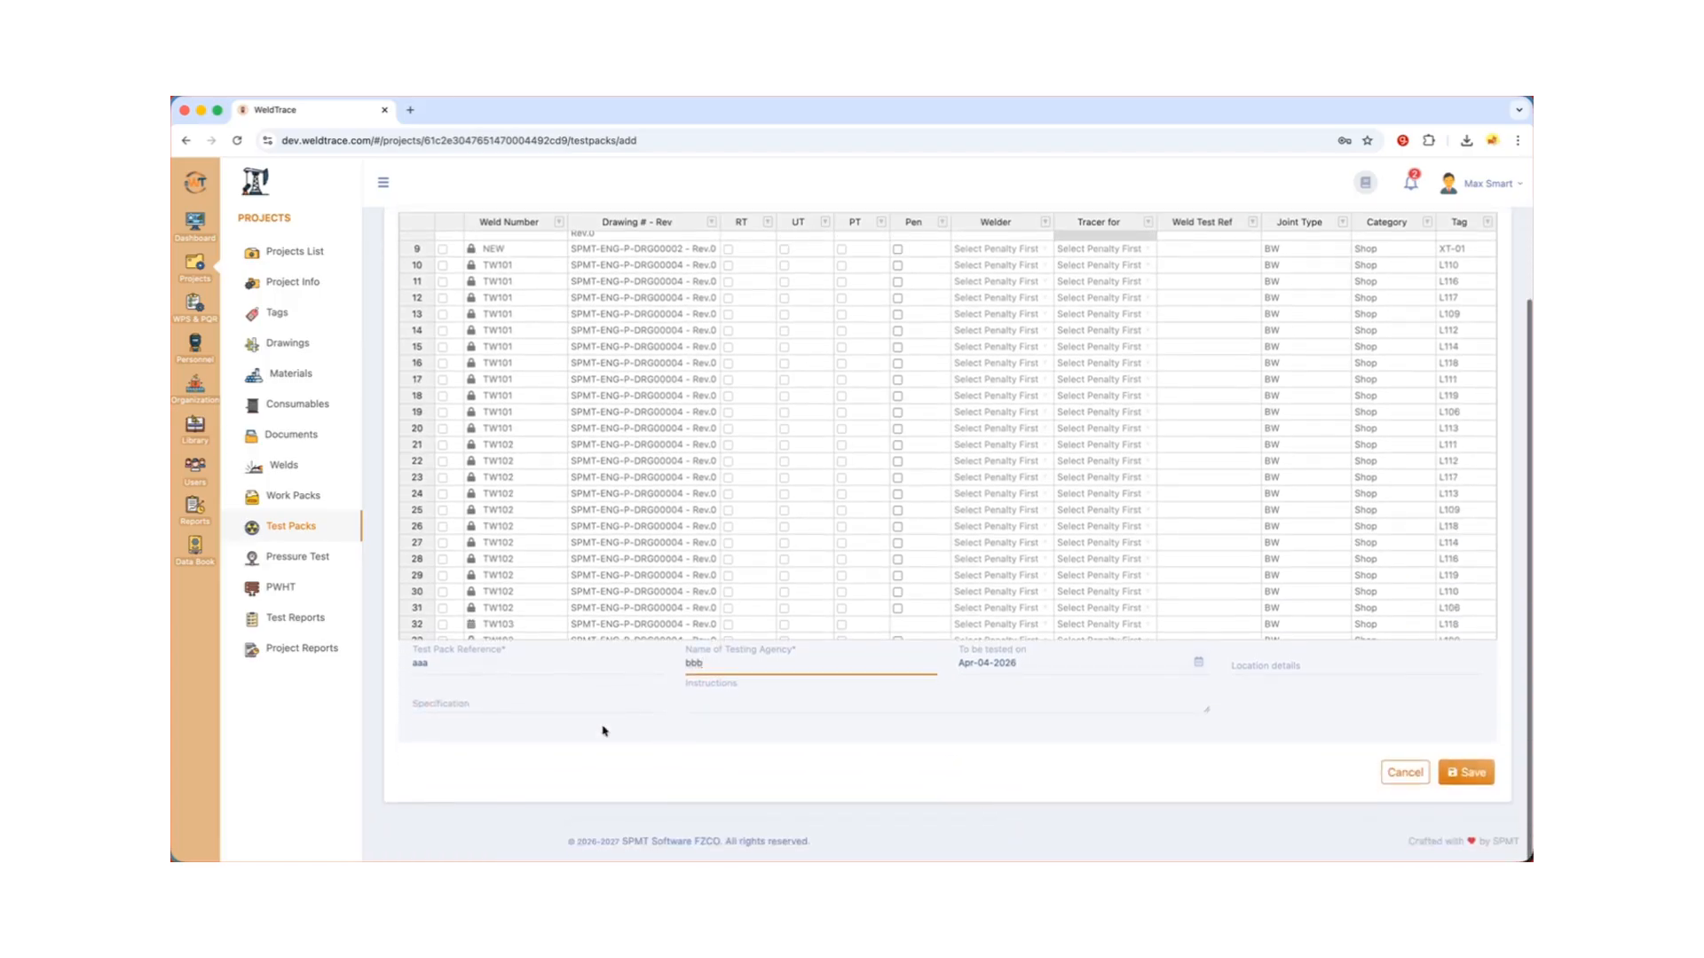
key(Return)
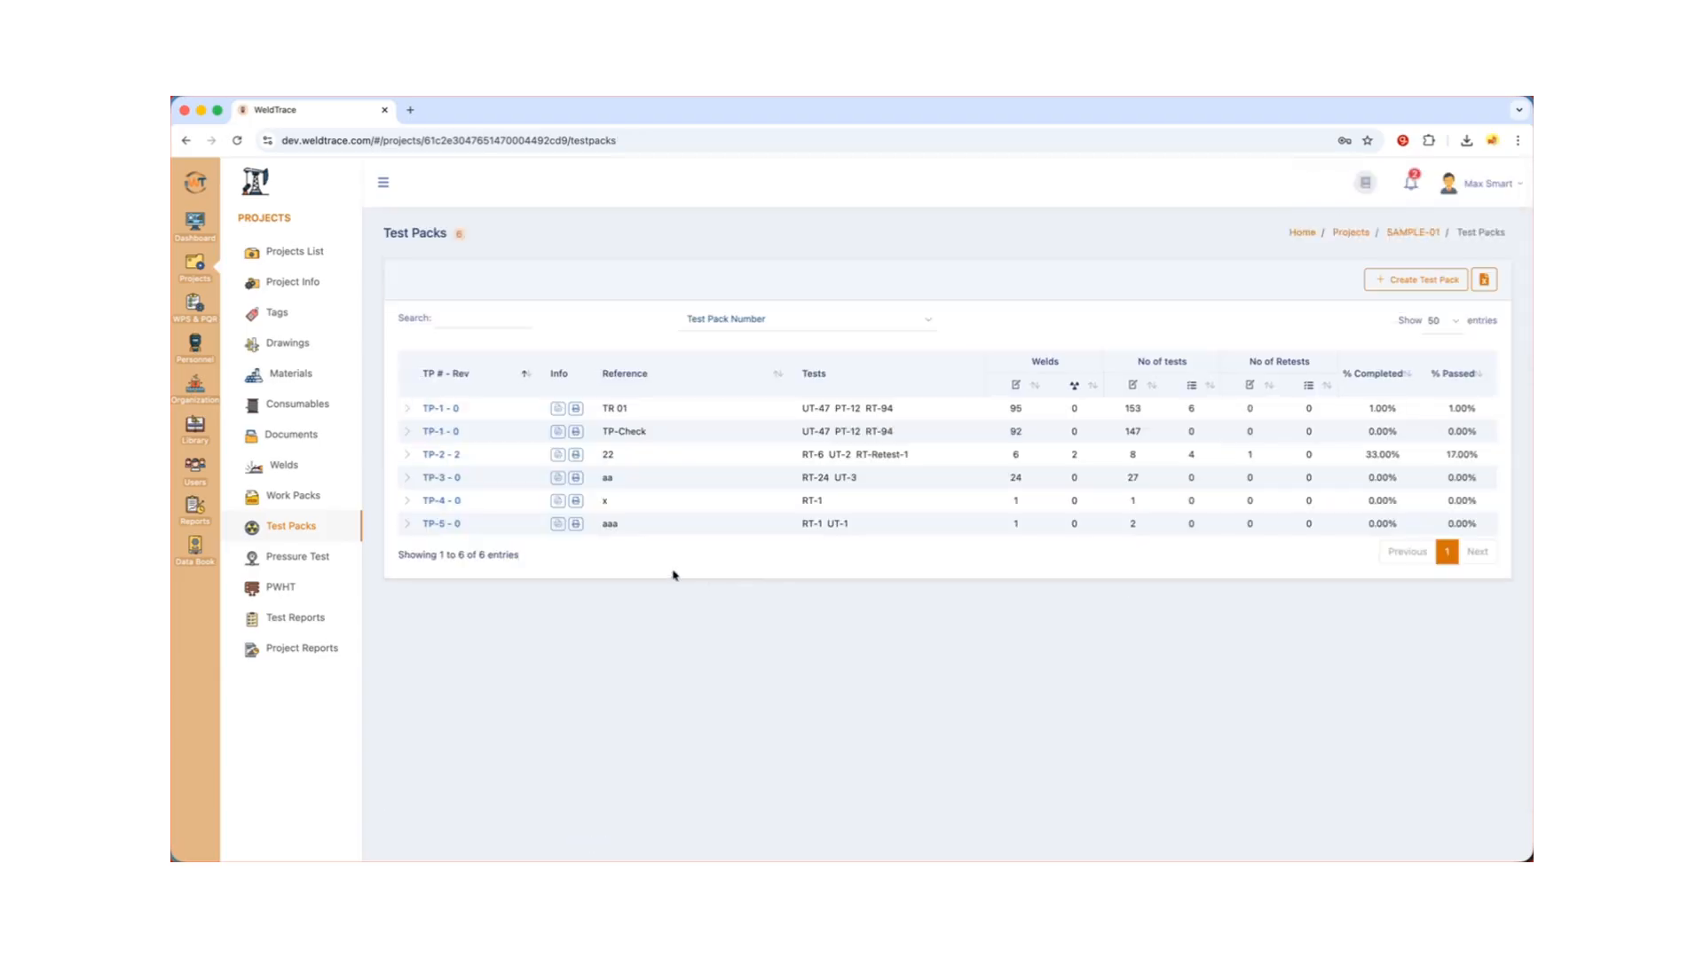
click(434, 526)
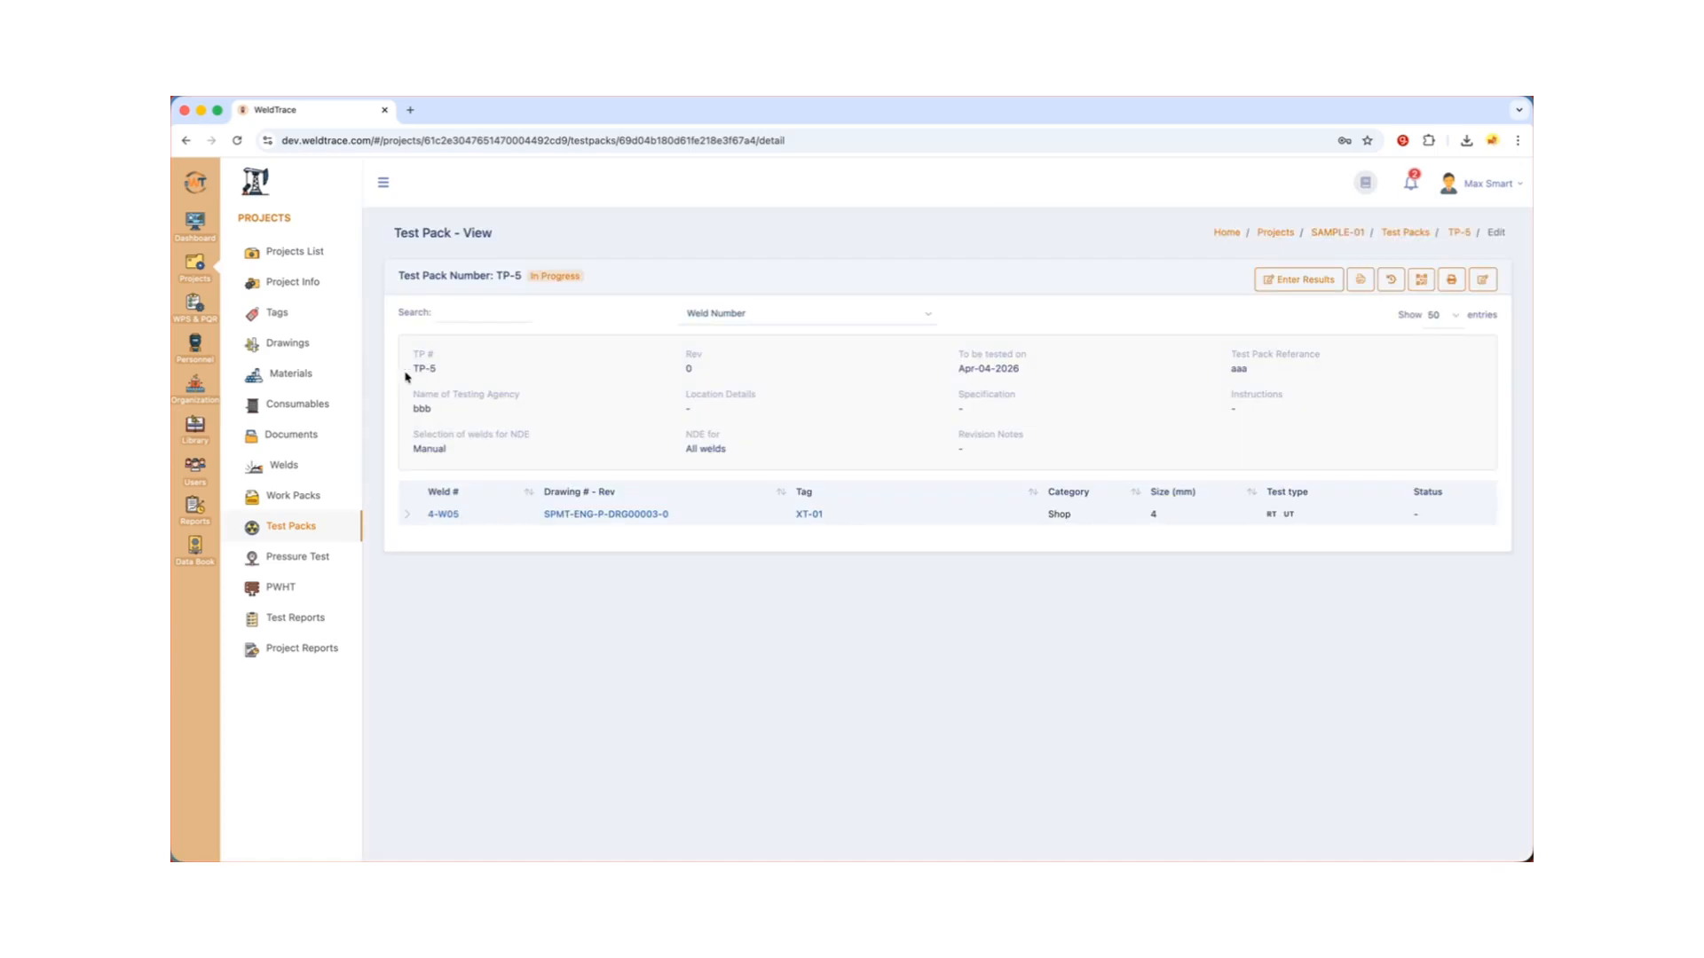
- Switch the project's selection of welds for NDE to Automatic and start another test pack
click(300, 283)
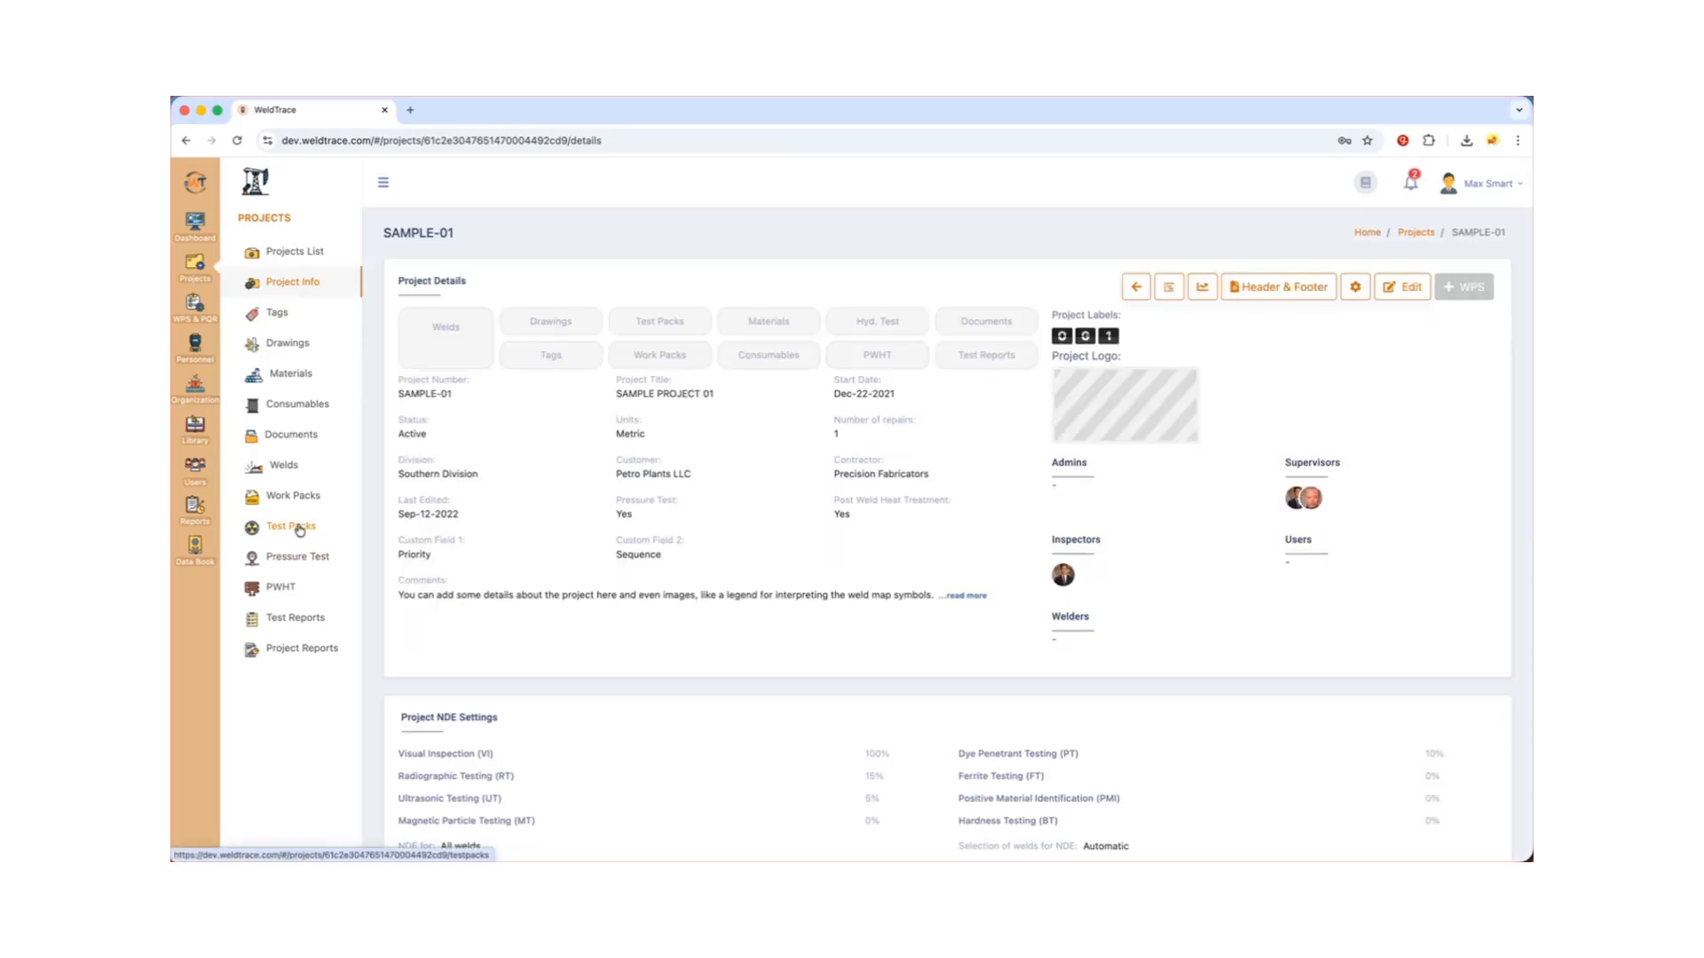
click(300, 530)
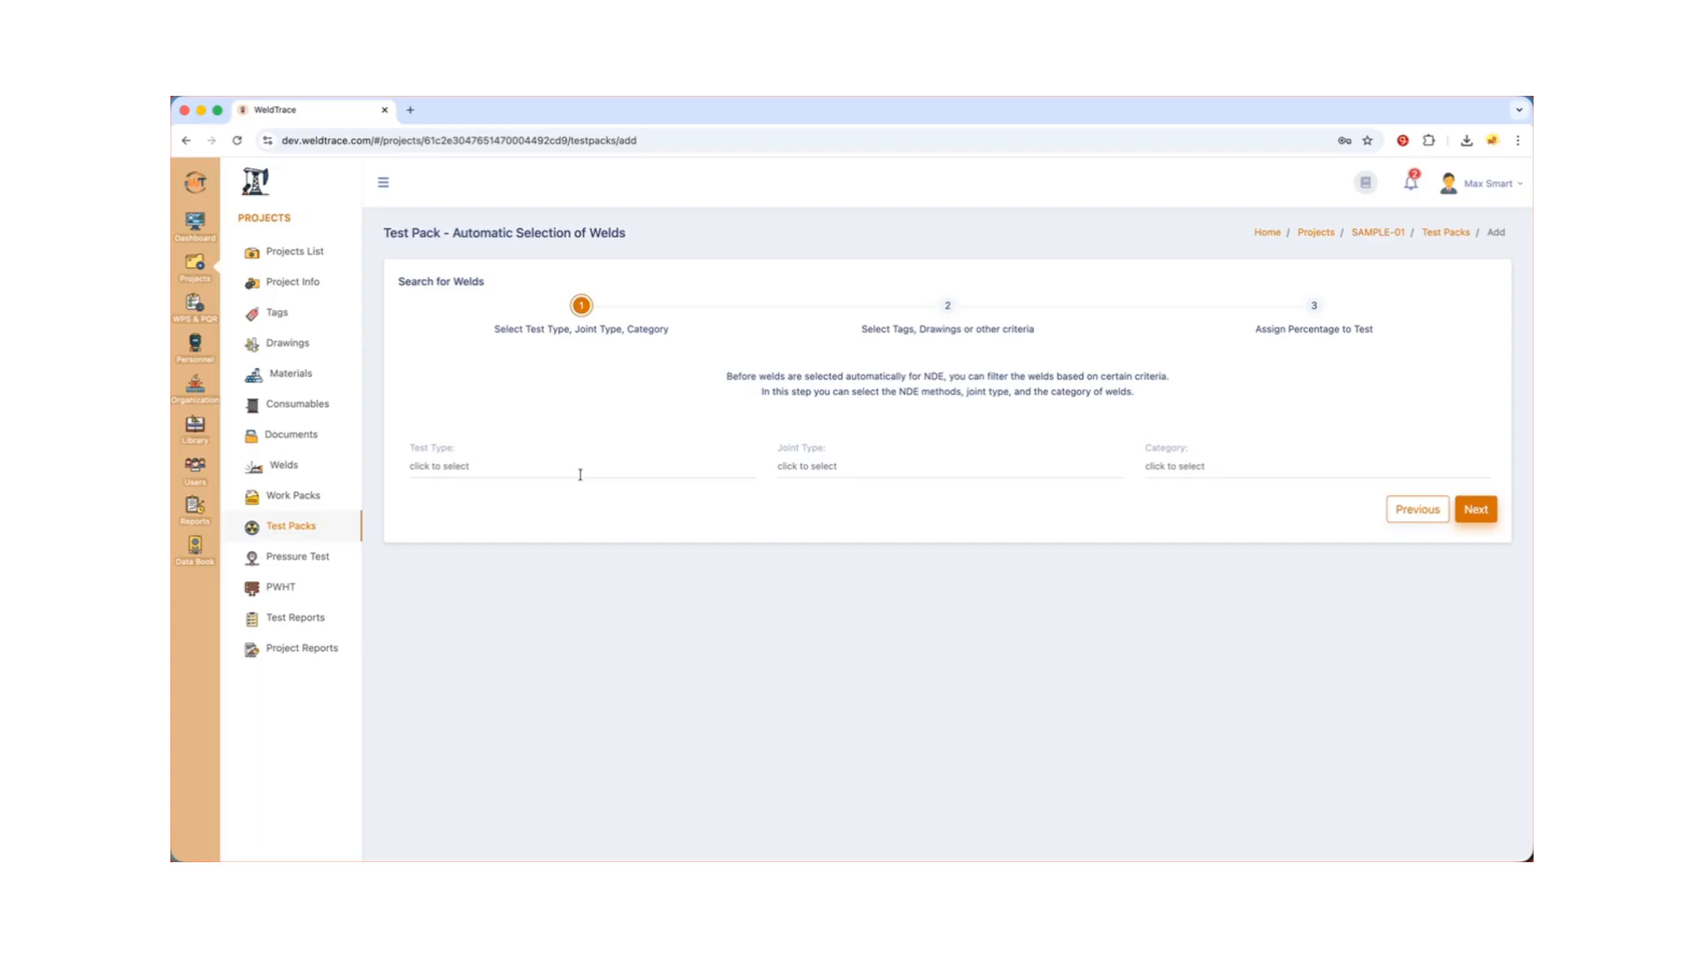
- Choose RT and UT as the test types for the automatic weld selection and continue
click(580, 475)
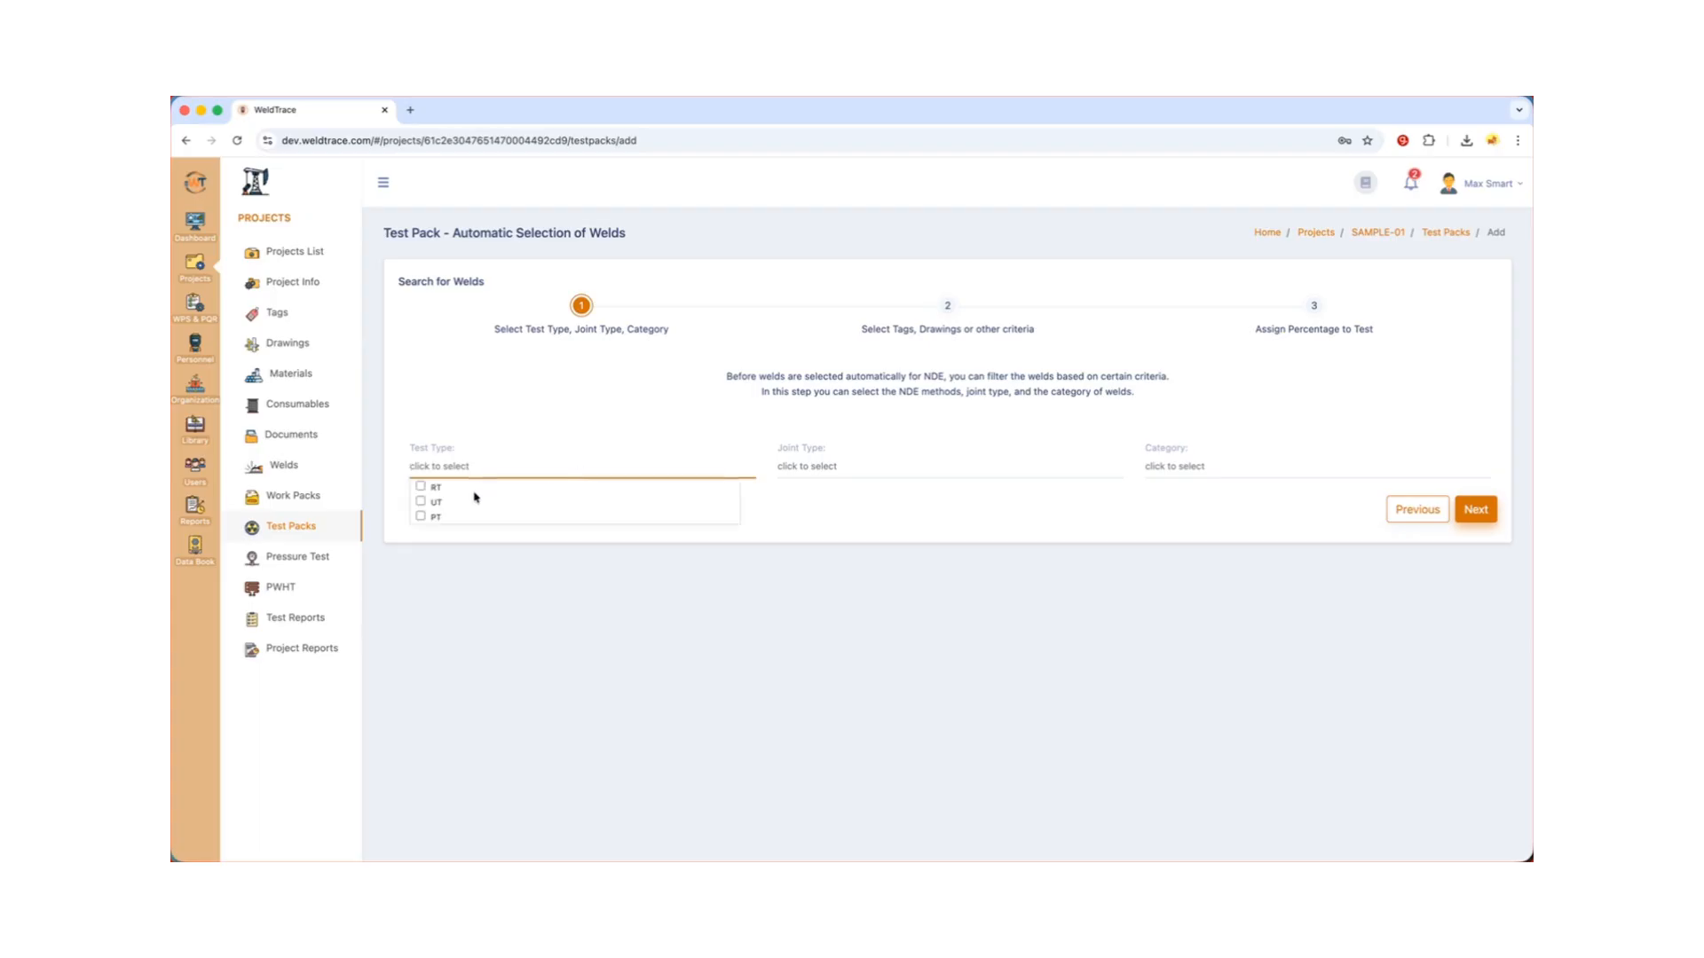
click(421, 487)
click(421, 502)
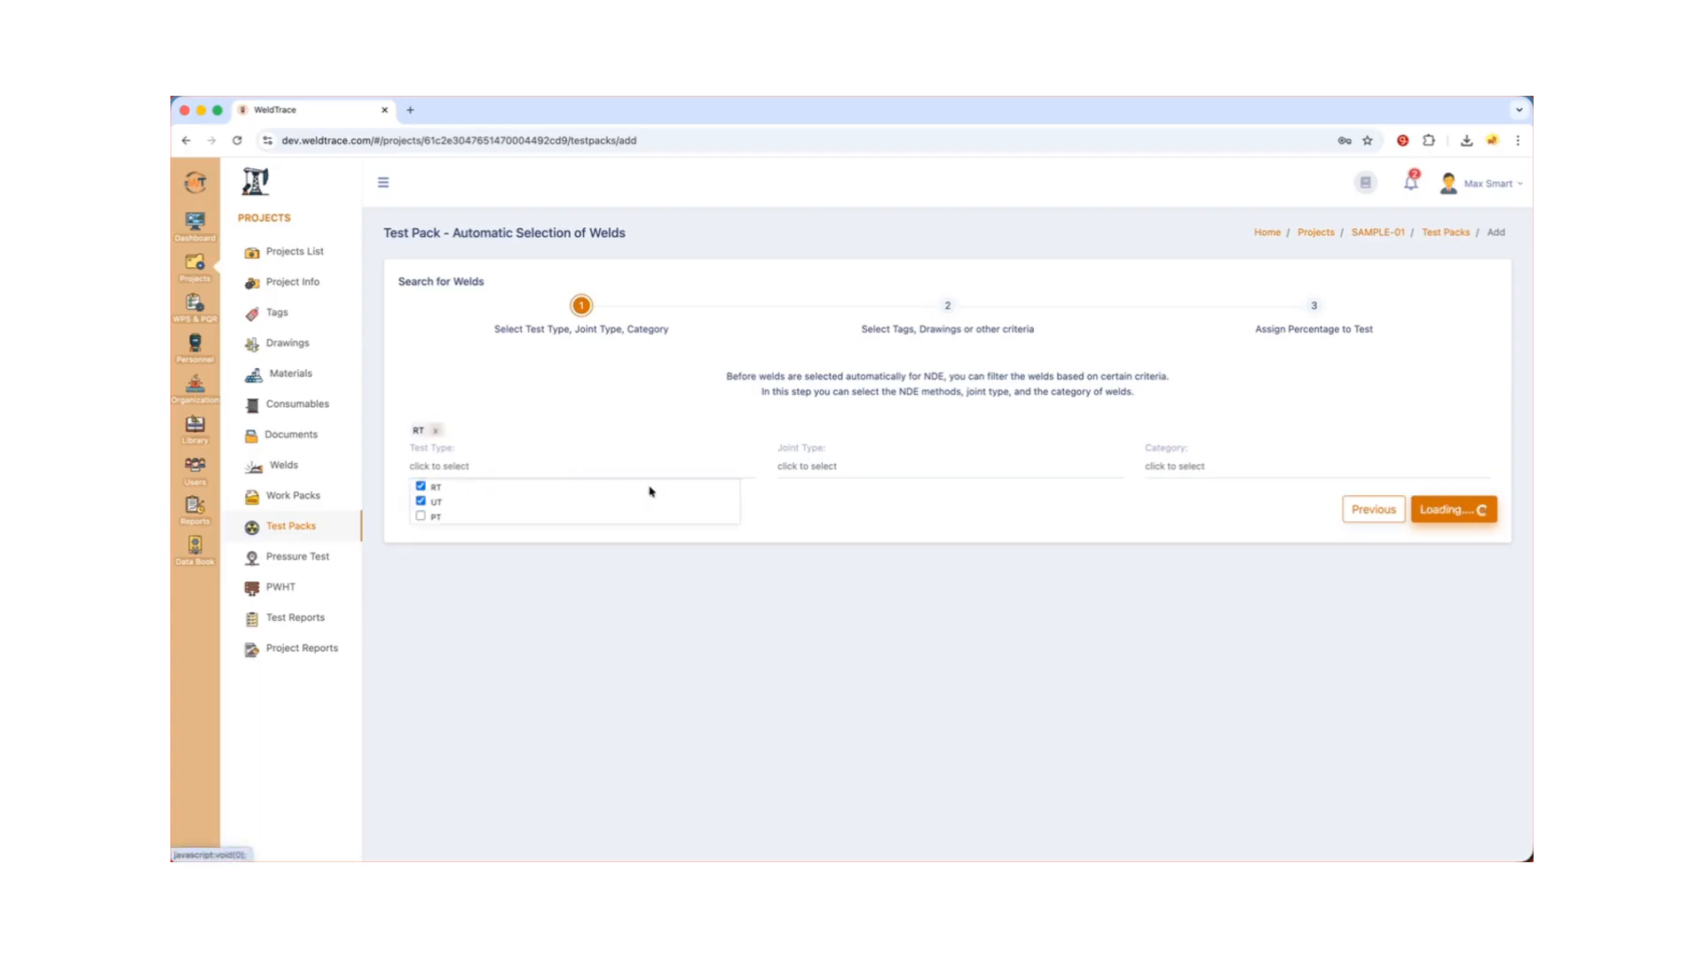
- Restrict the automatic weld selection to joint type BW and categories Shop and Field, and continue to the search criteria
click(816, 466)
click(788, 487)
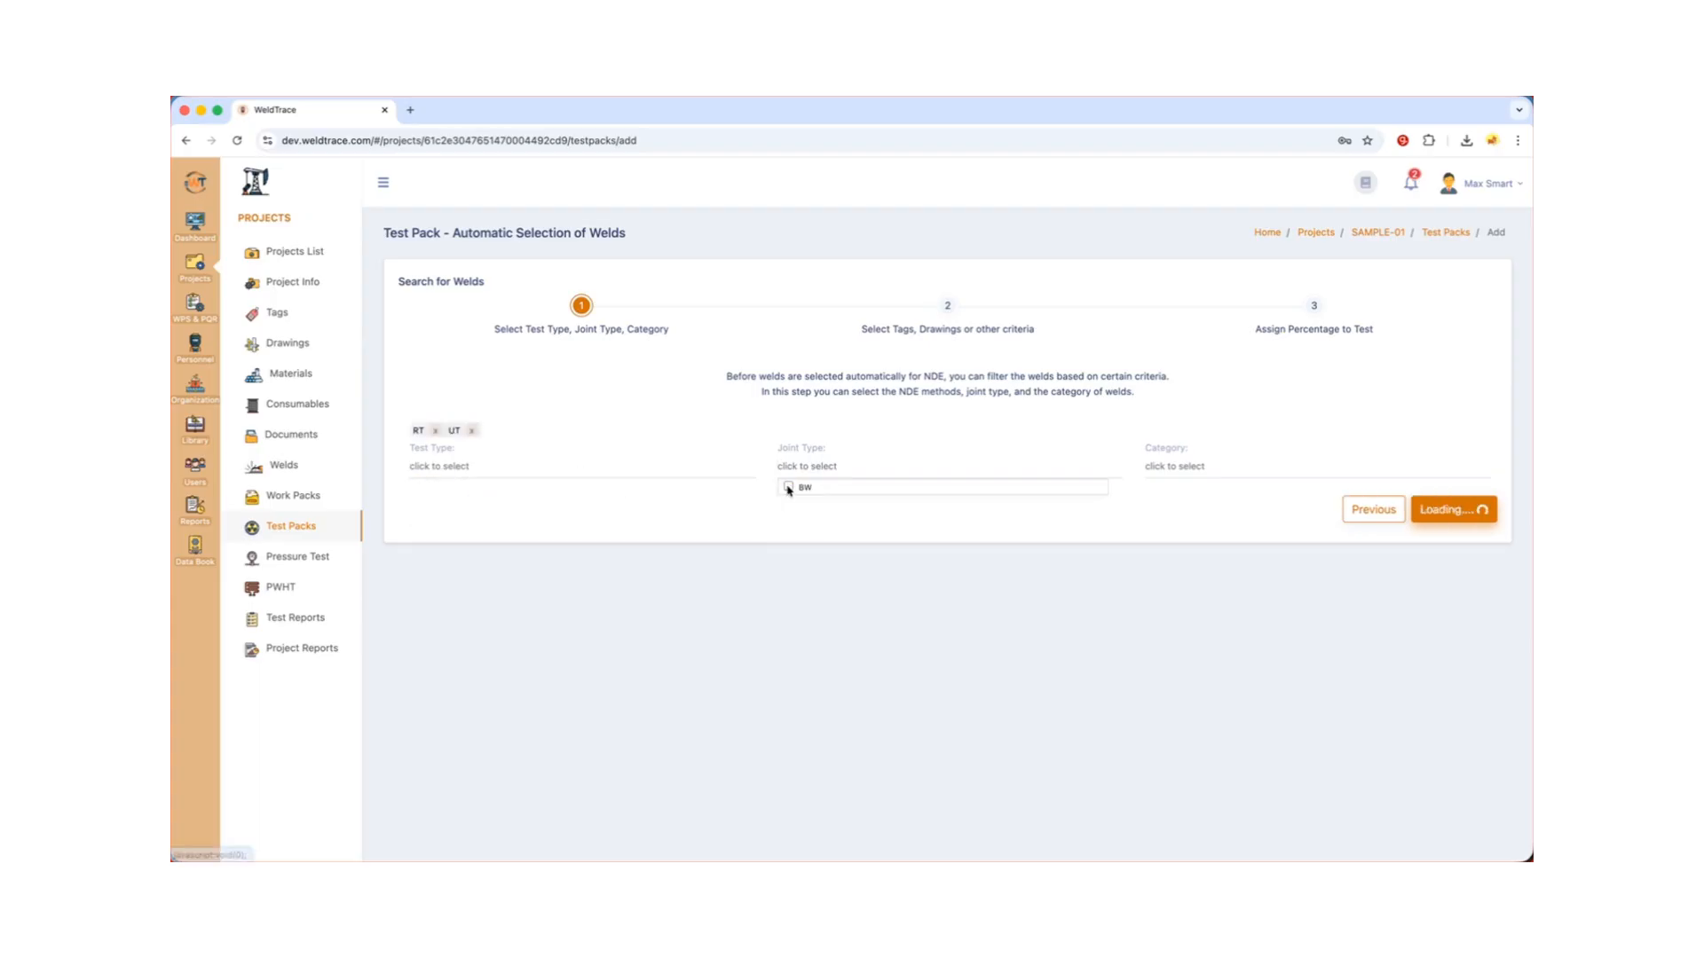
click(1224, 468)
click(1155, 486)
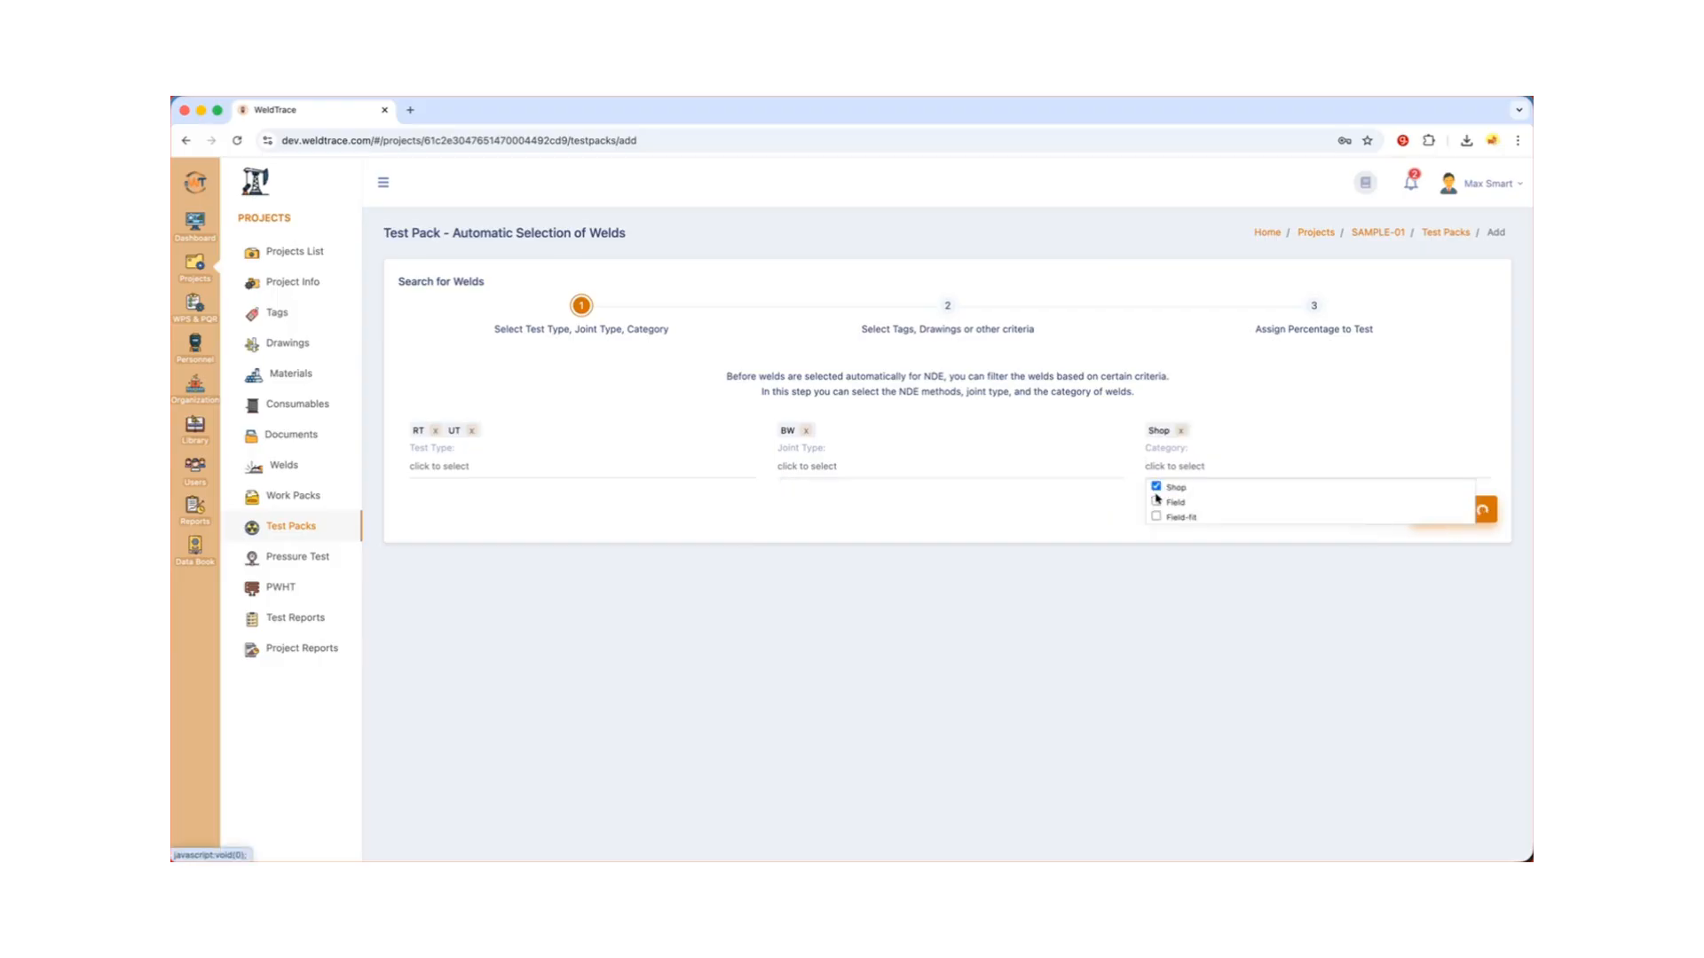
click(1156, 502)
click(1475, 508)
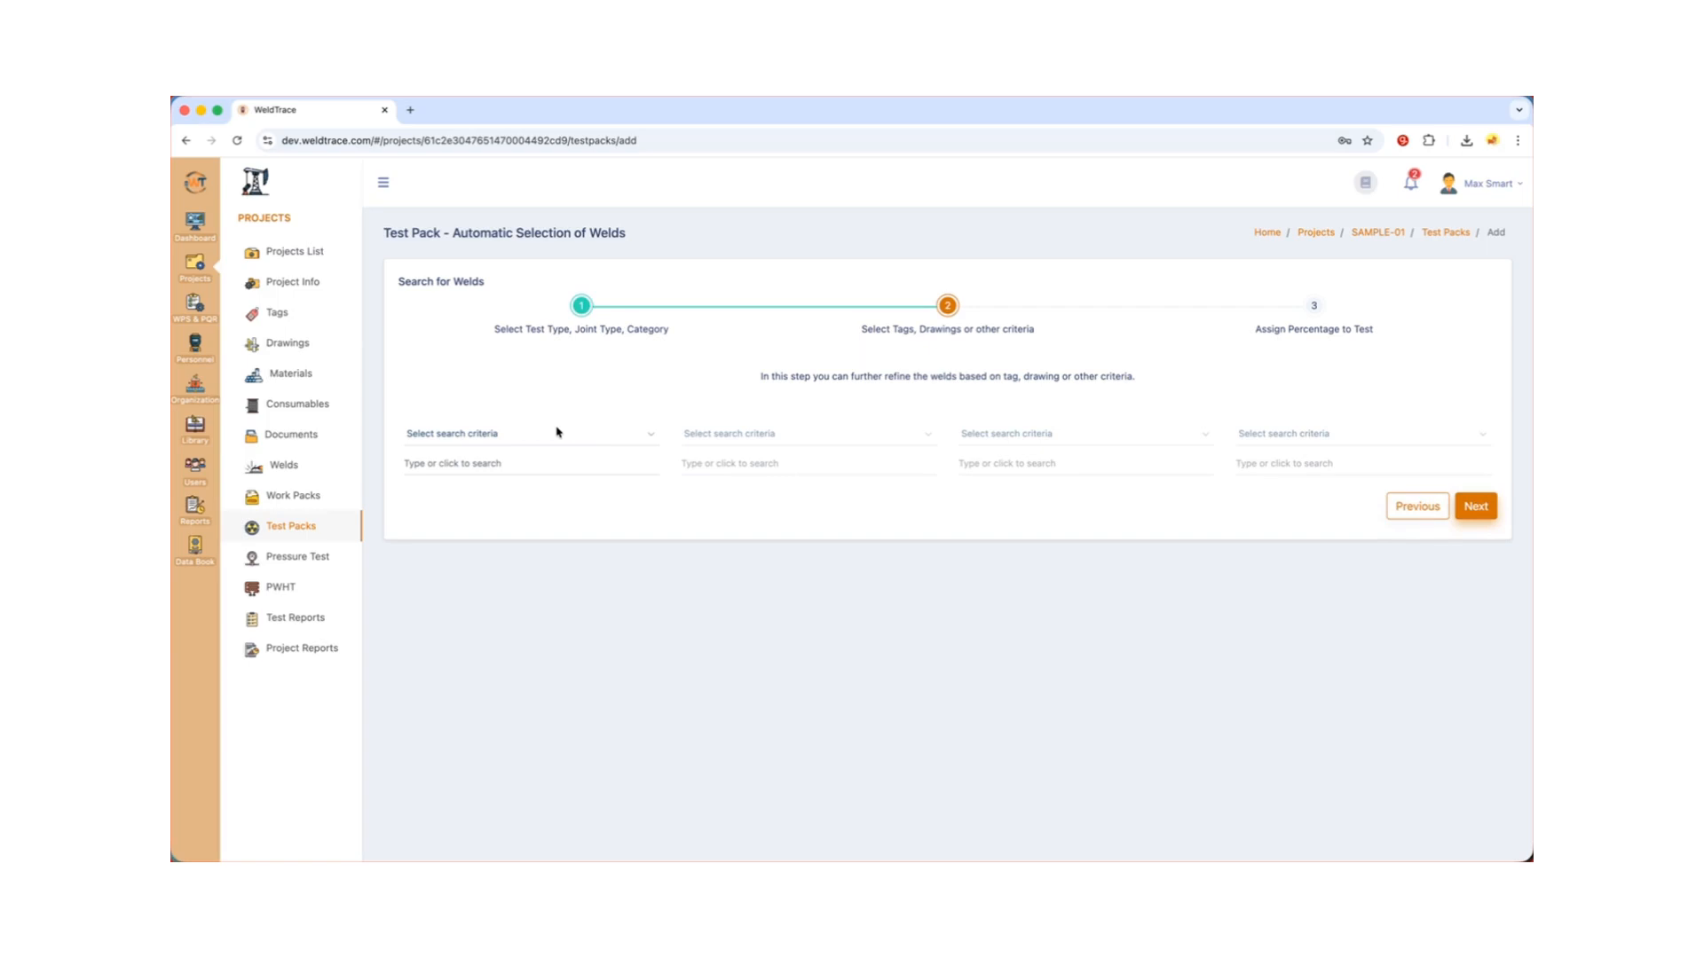
- Filter the welds by Tag# XT-01 and T1 and continue to the percentage assignment
click(557, 432)
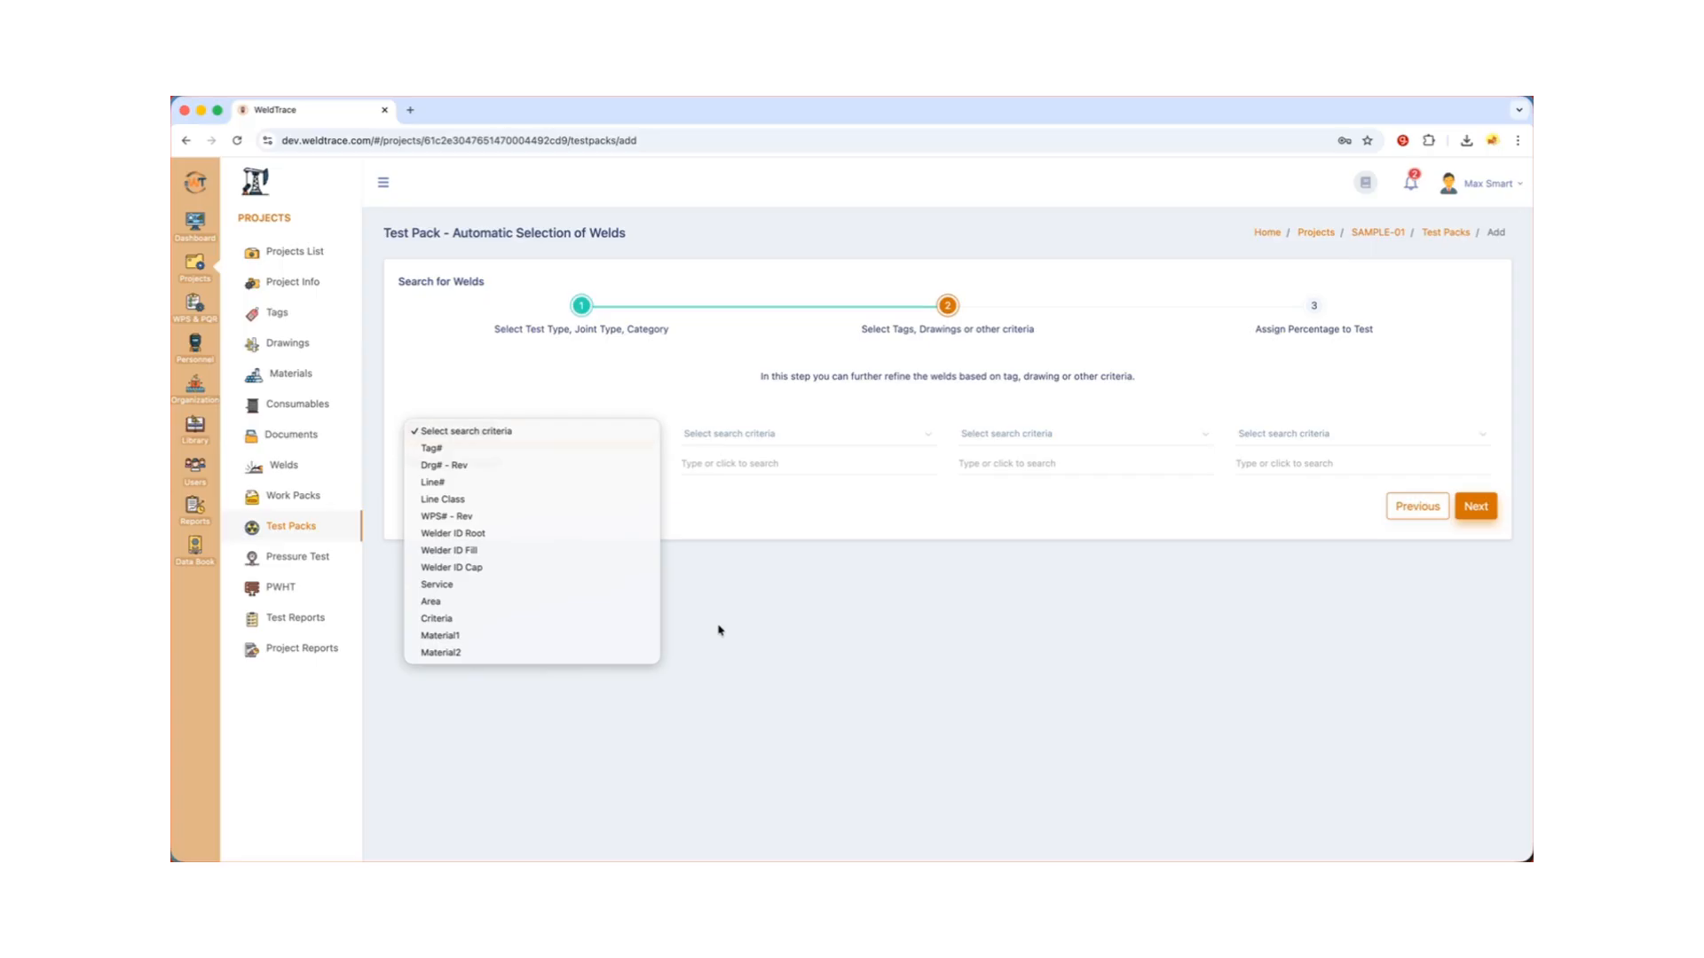
click(504, 447)
click(464, 462)
scroll(444, 514, down, 5)
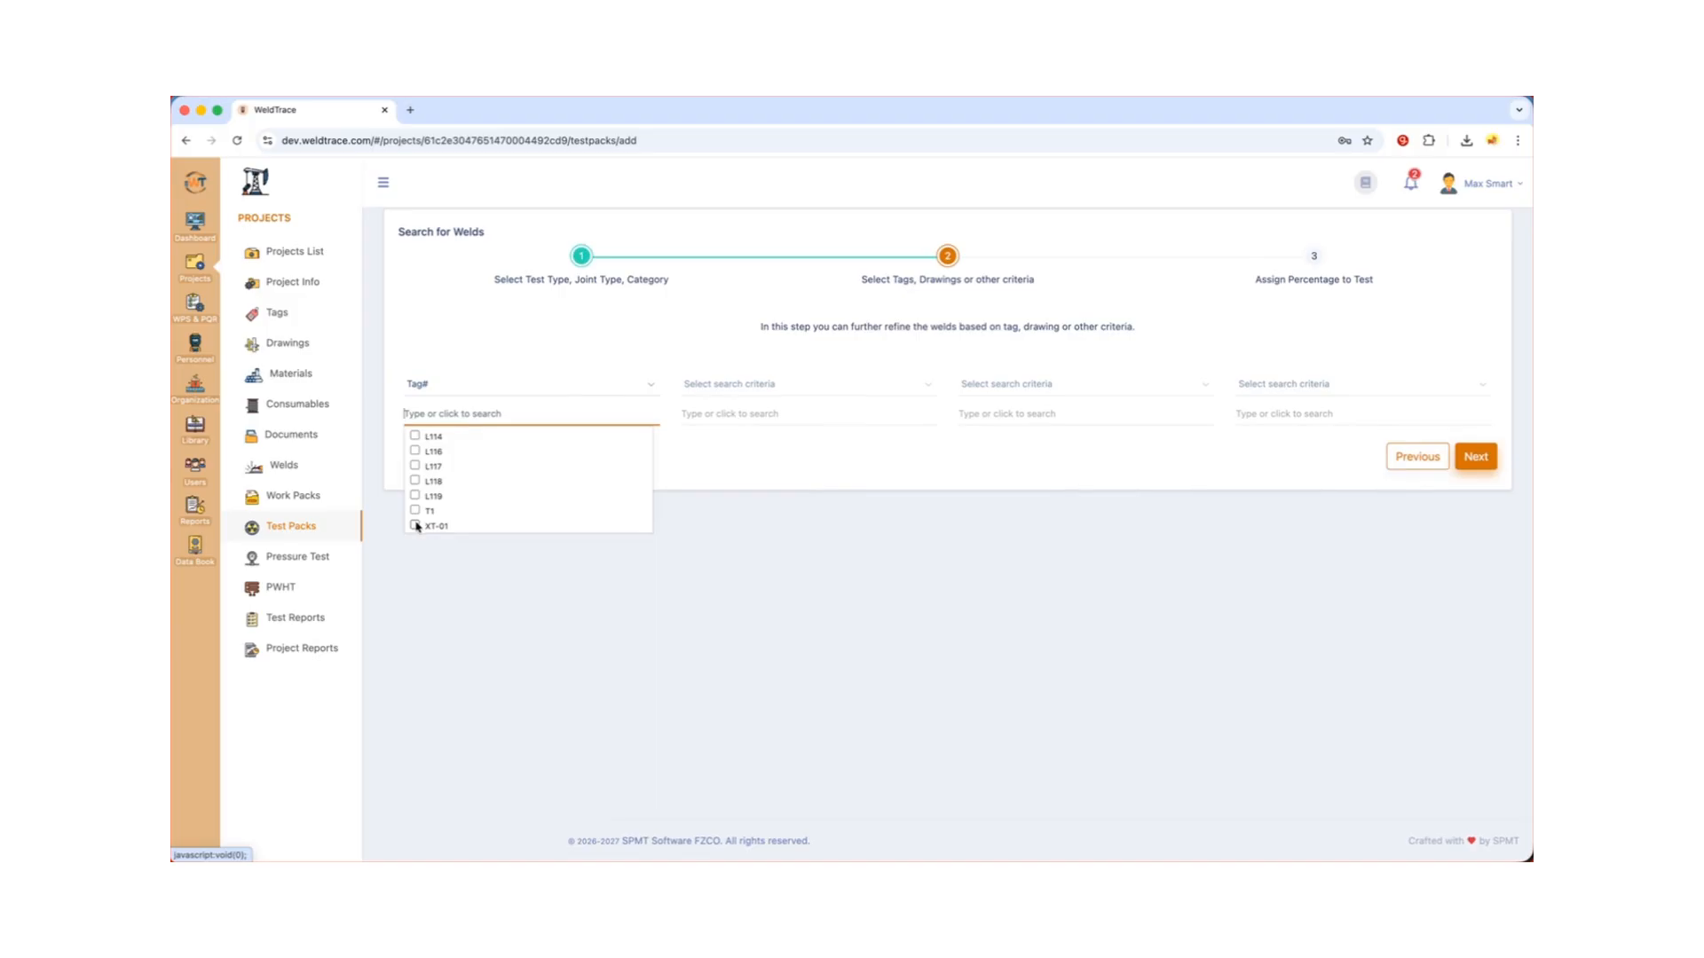
click(416, 526)
click(415, 511)
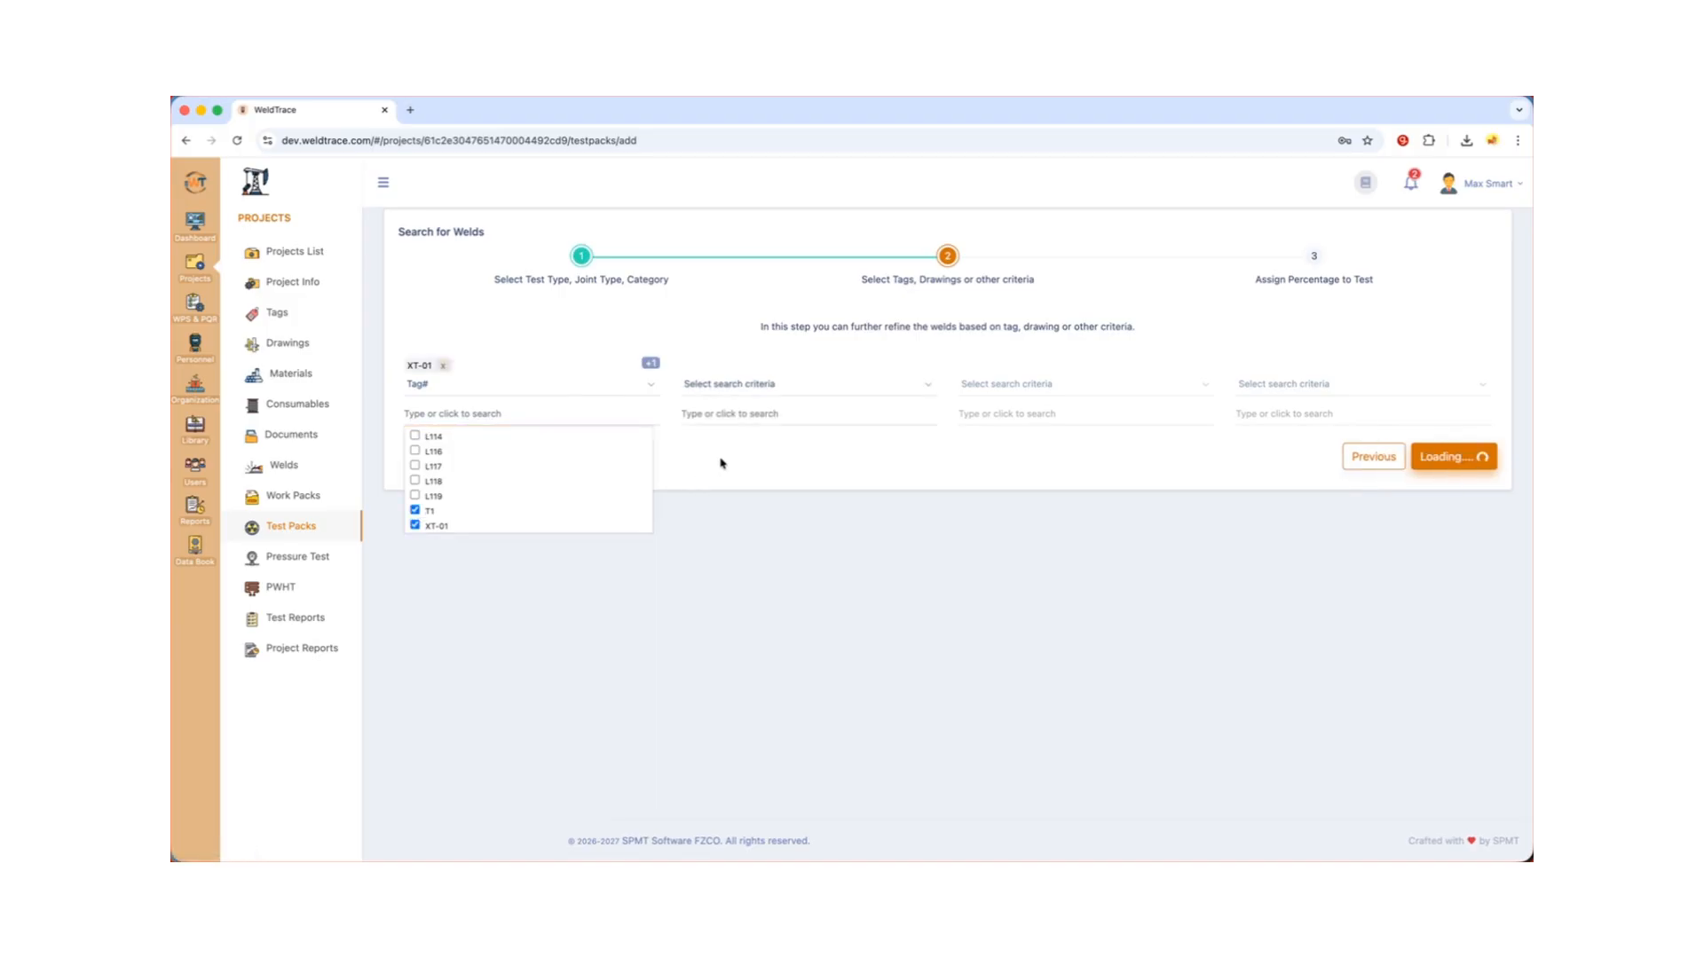
click(923, 385)
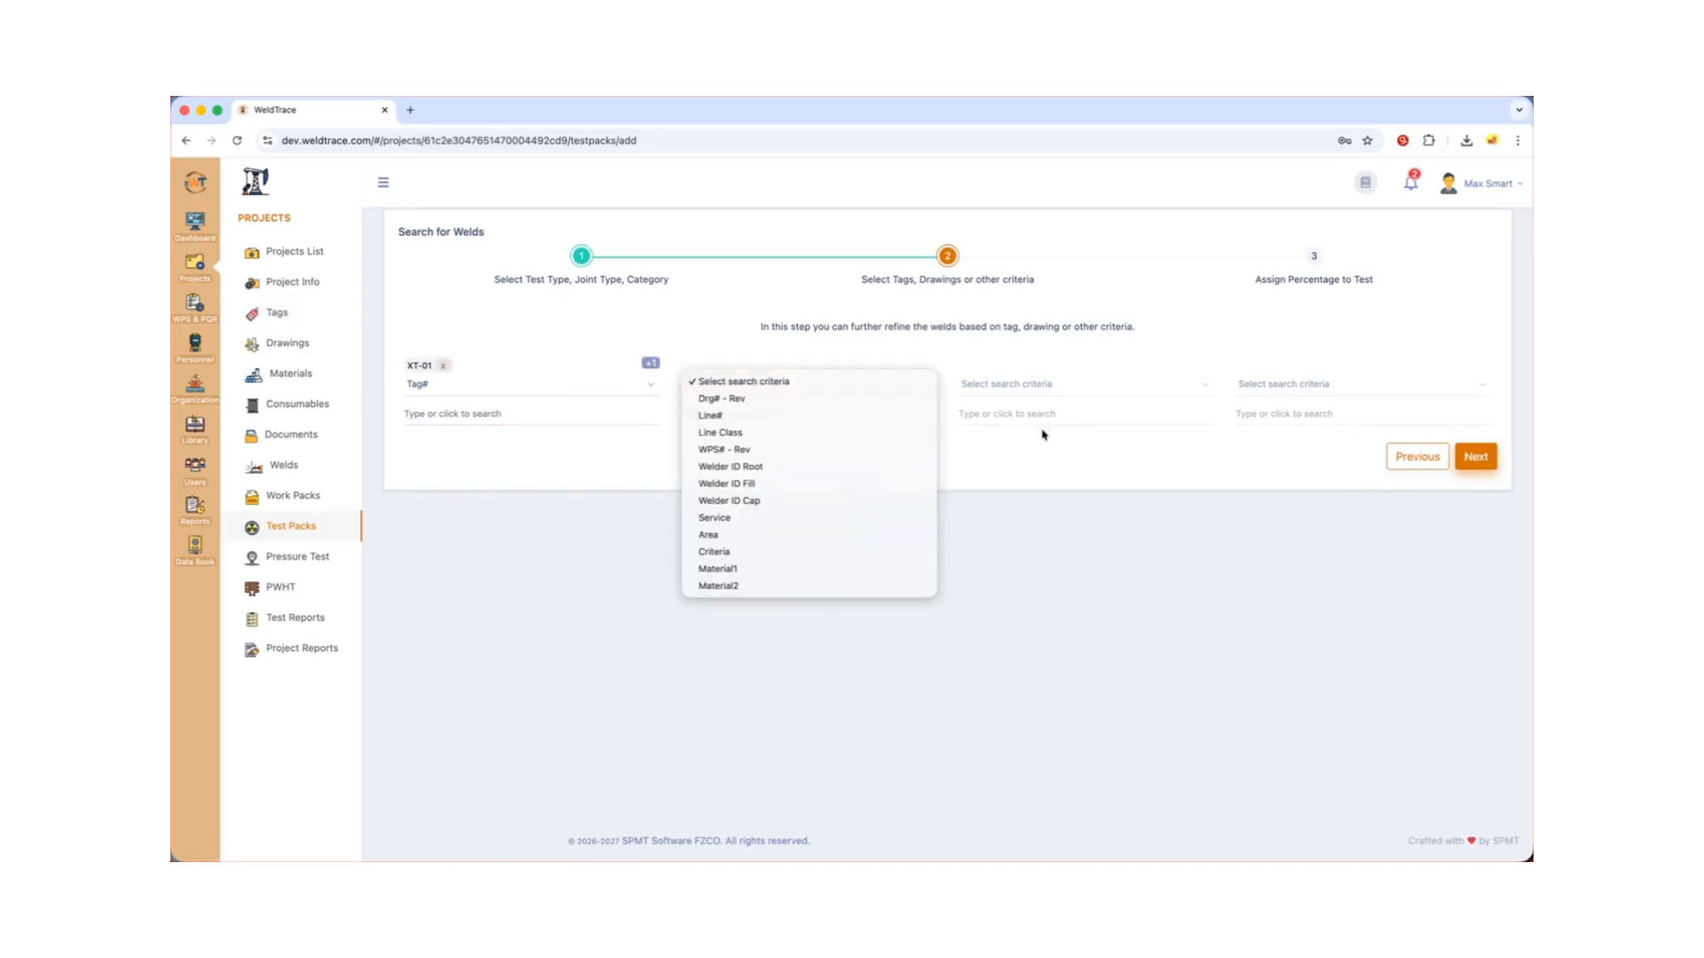
click(1474, 457)
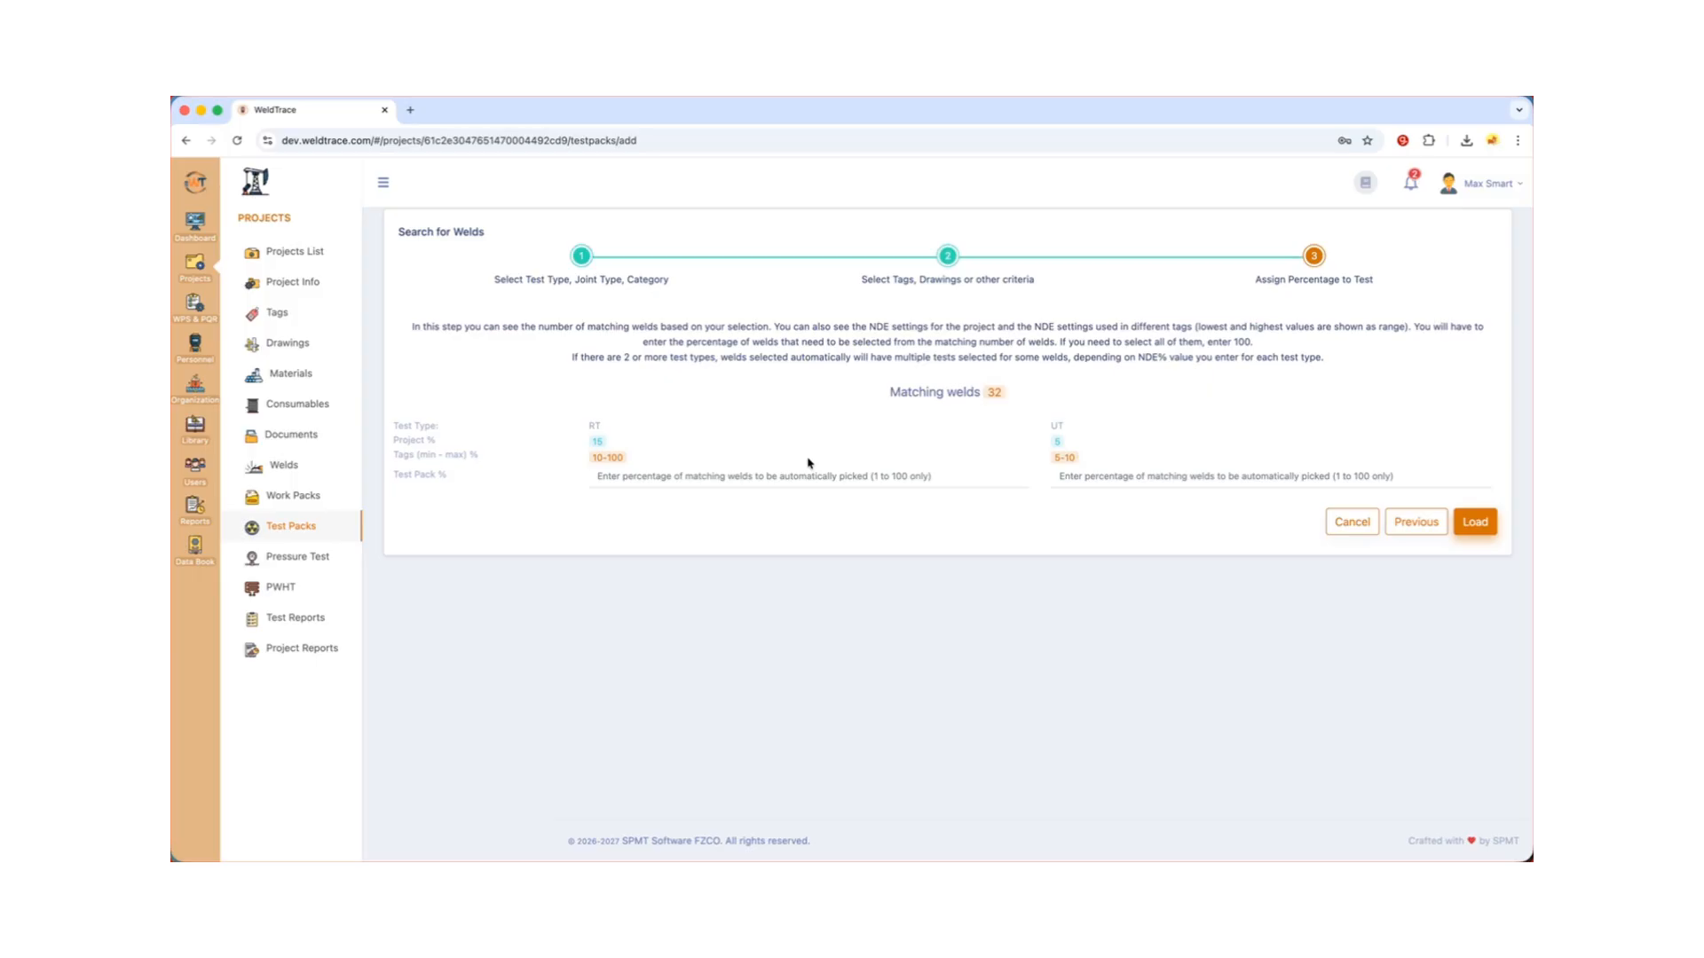
- Set the test pack percentage to 100 for RT and 10 for UT, and load the welds
click(632, 479)
text(100)
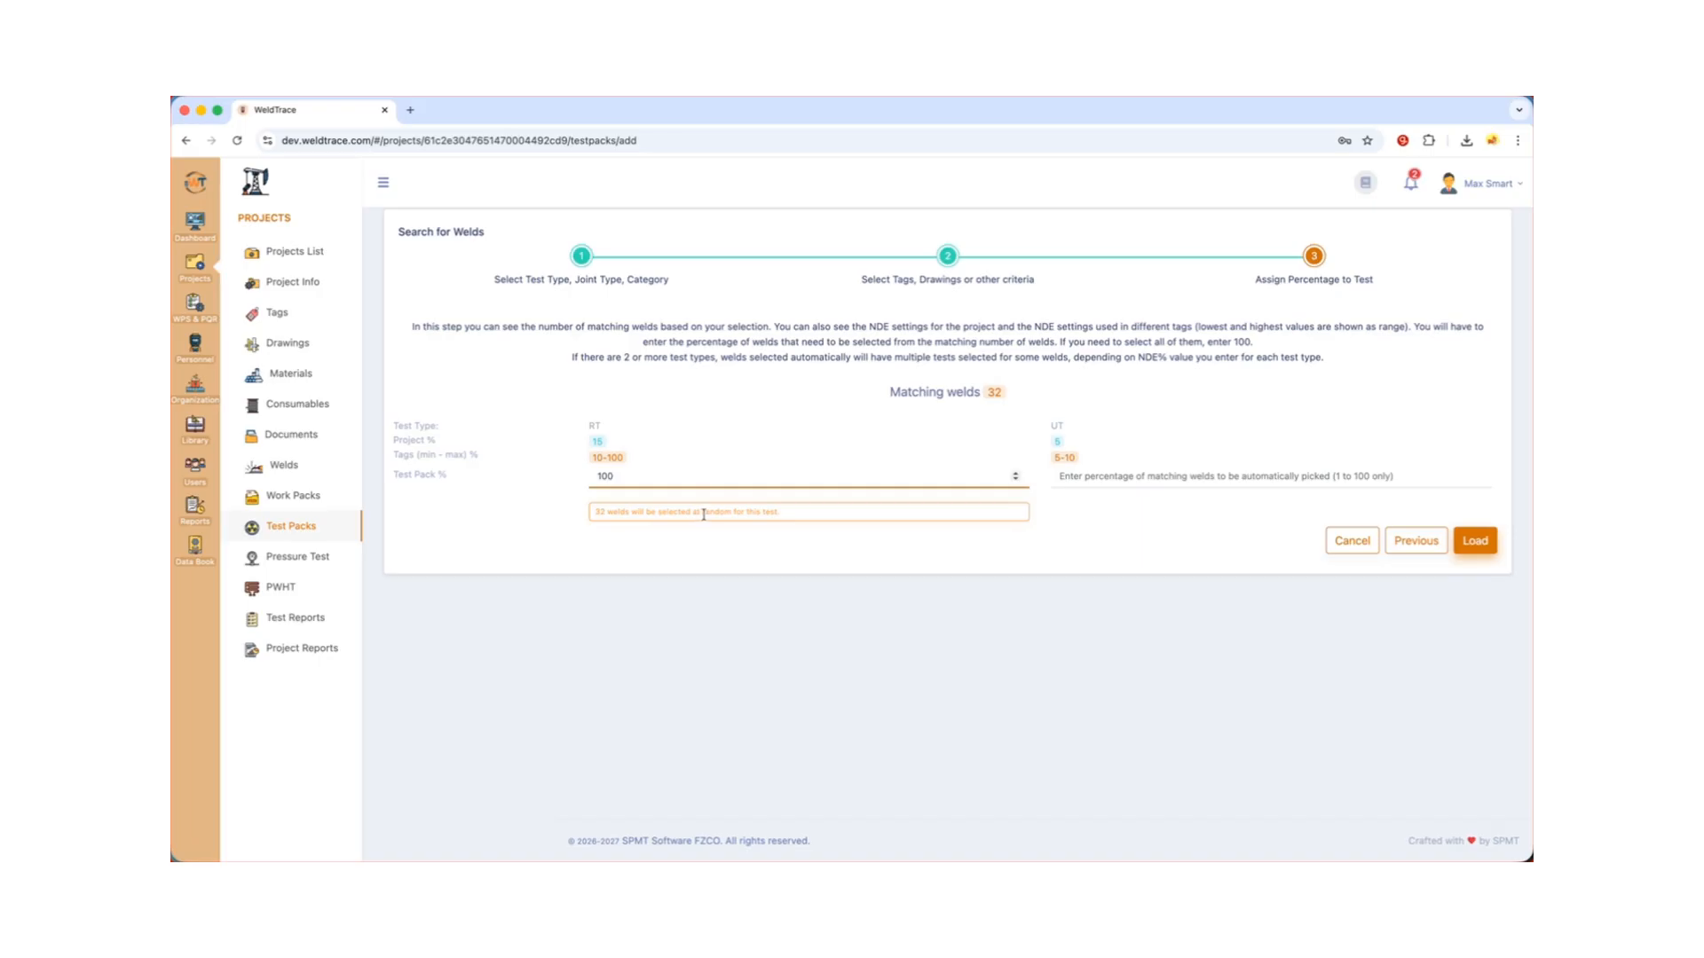
click(1086, 477)
text(10)
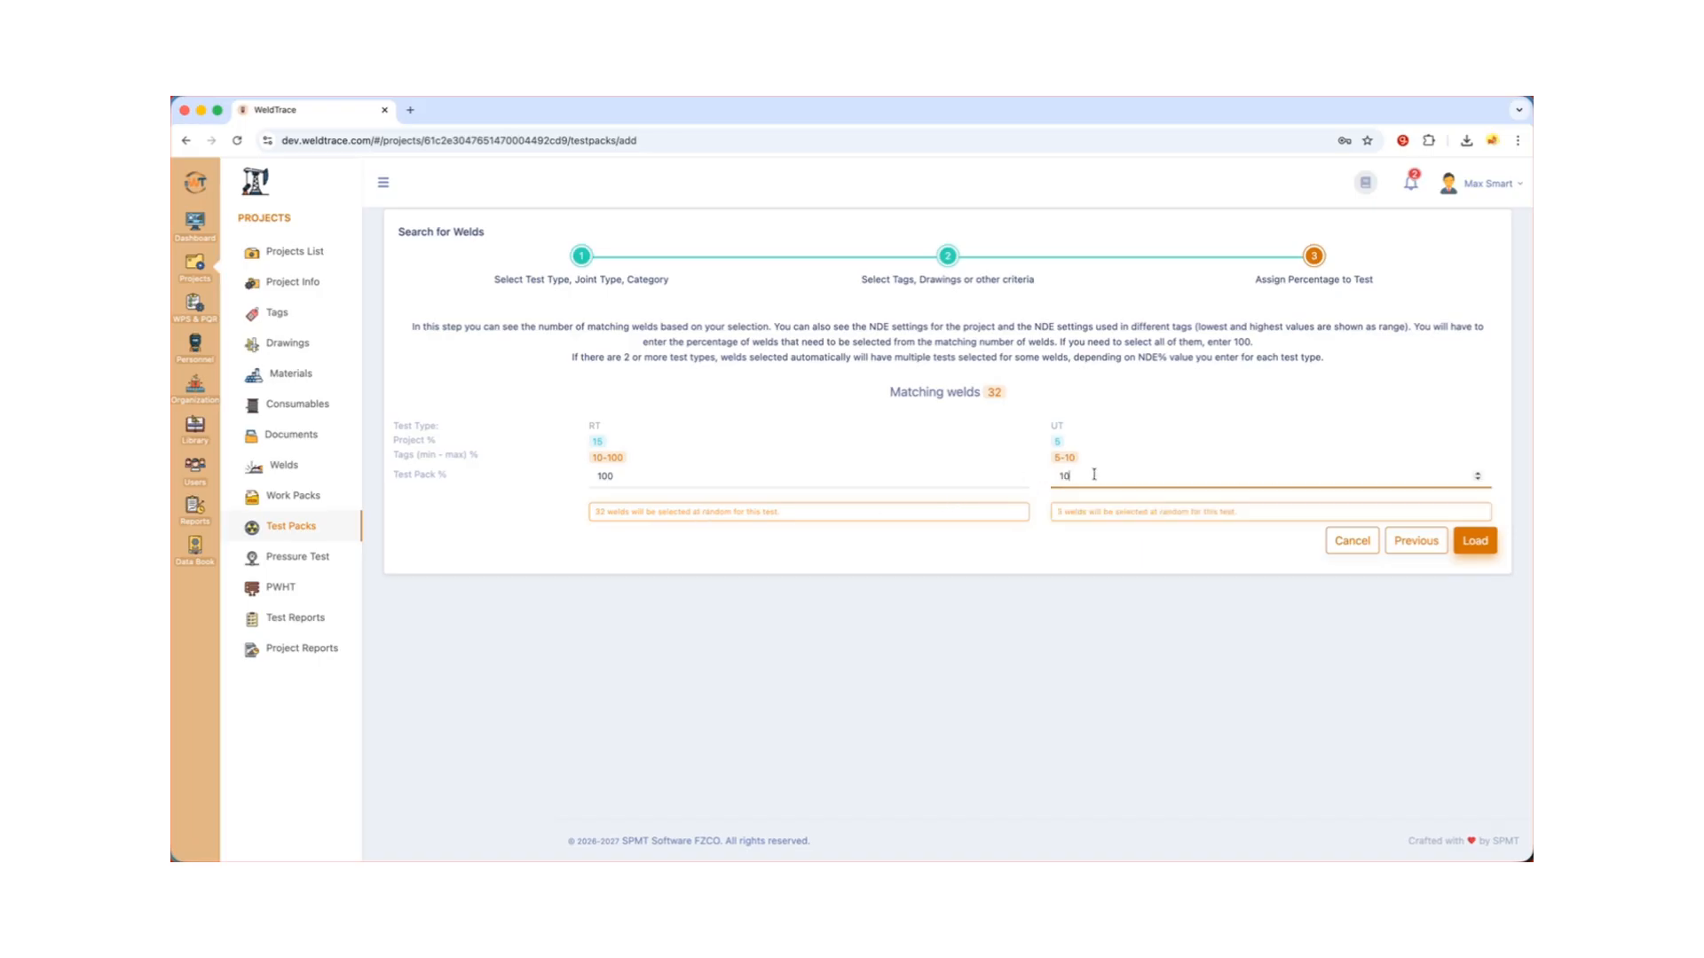
click(1490, 543)
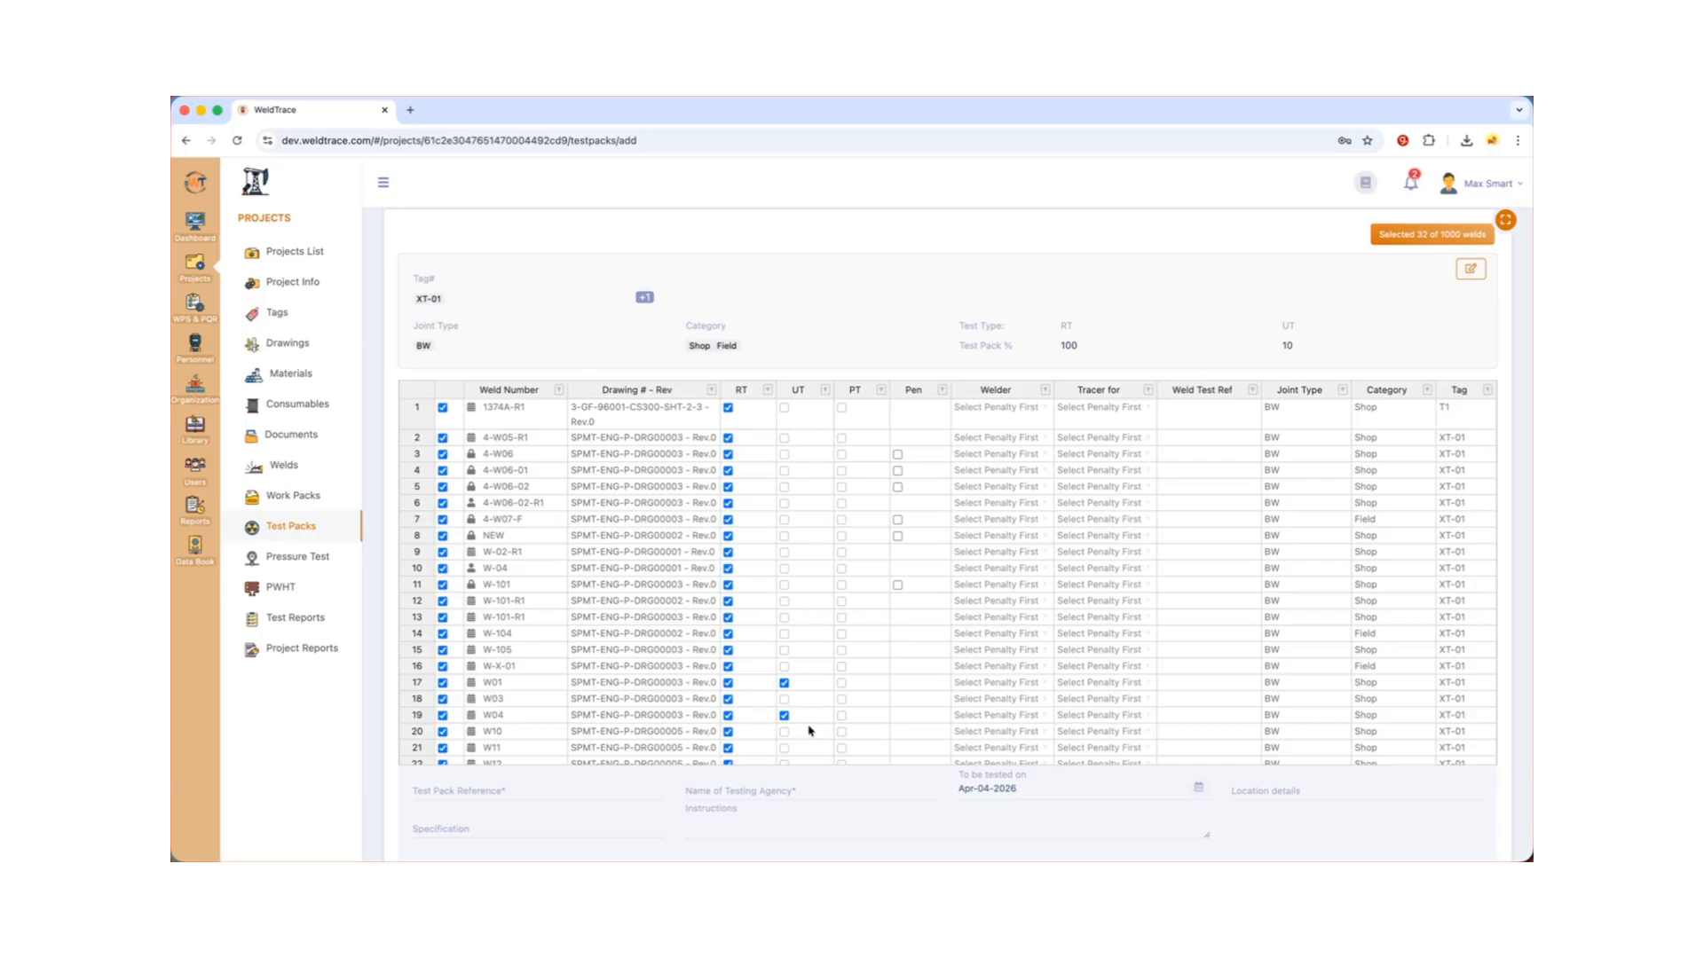
- Add the UT test to weld W03 and remove it from weld W01
scroll(795, 727, down, 3)
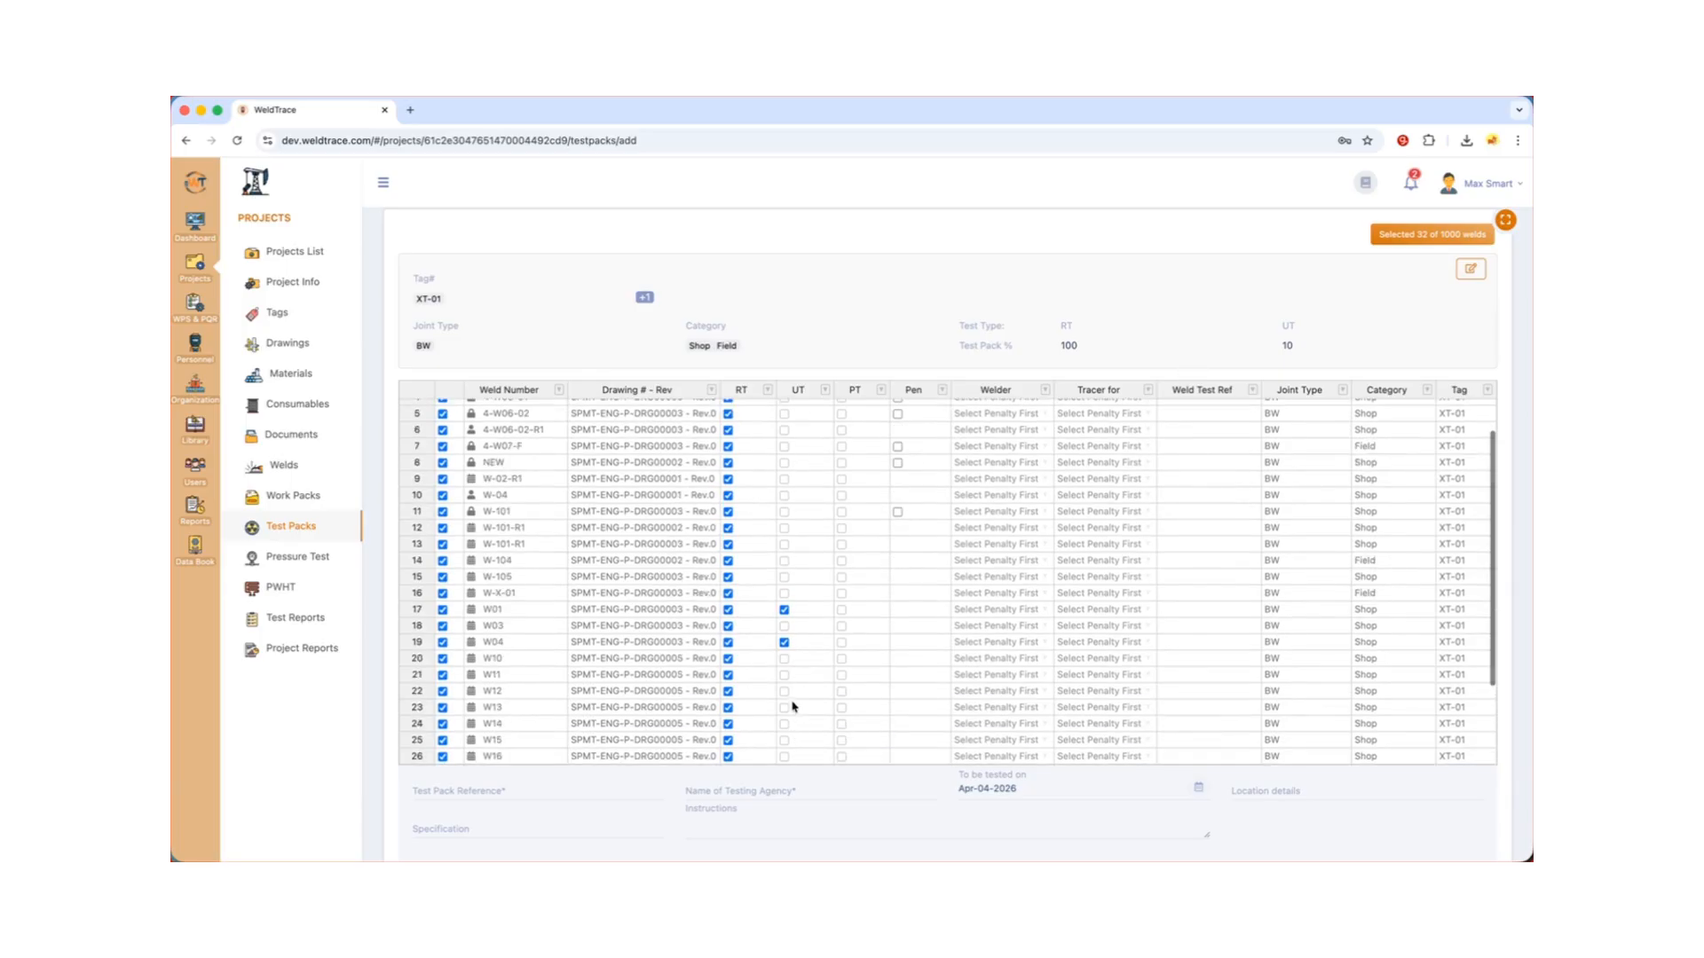
scroll(794, 698, up, 3)
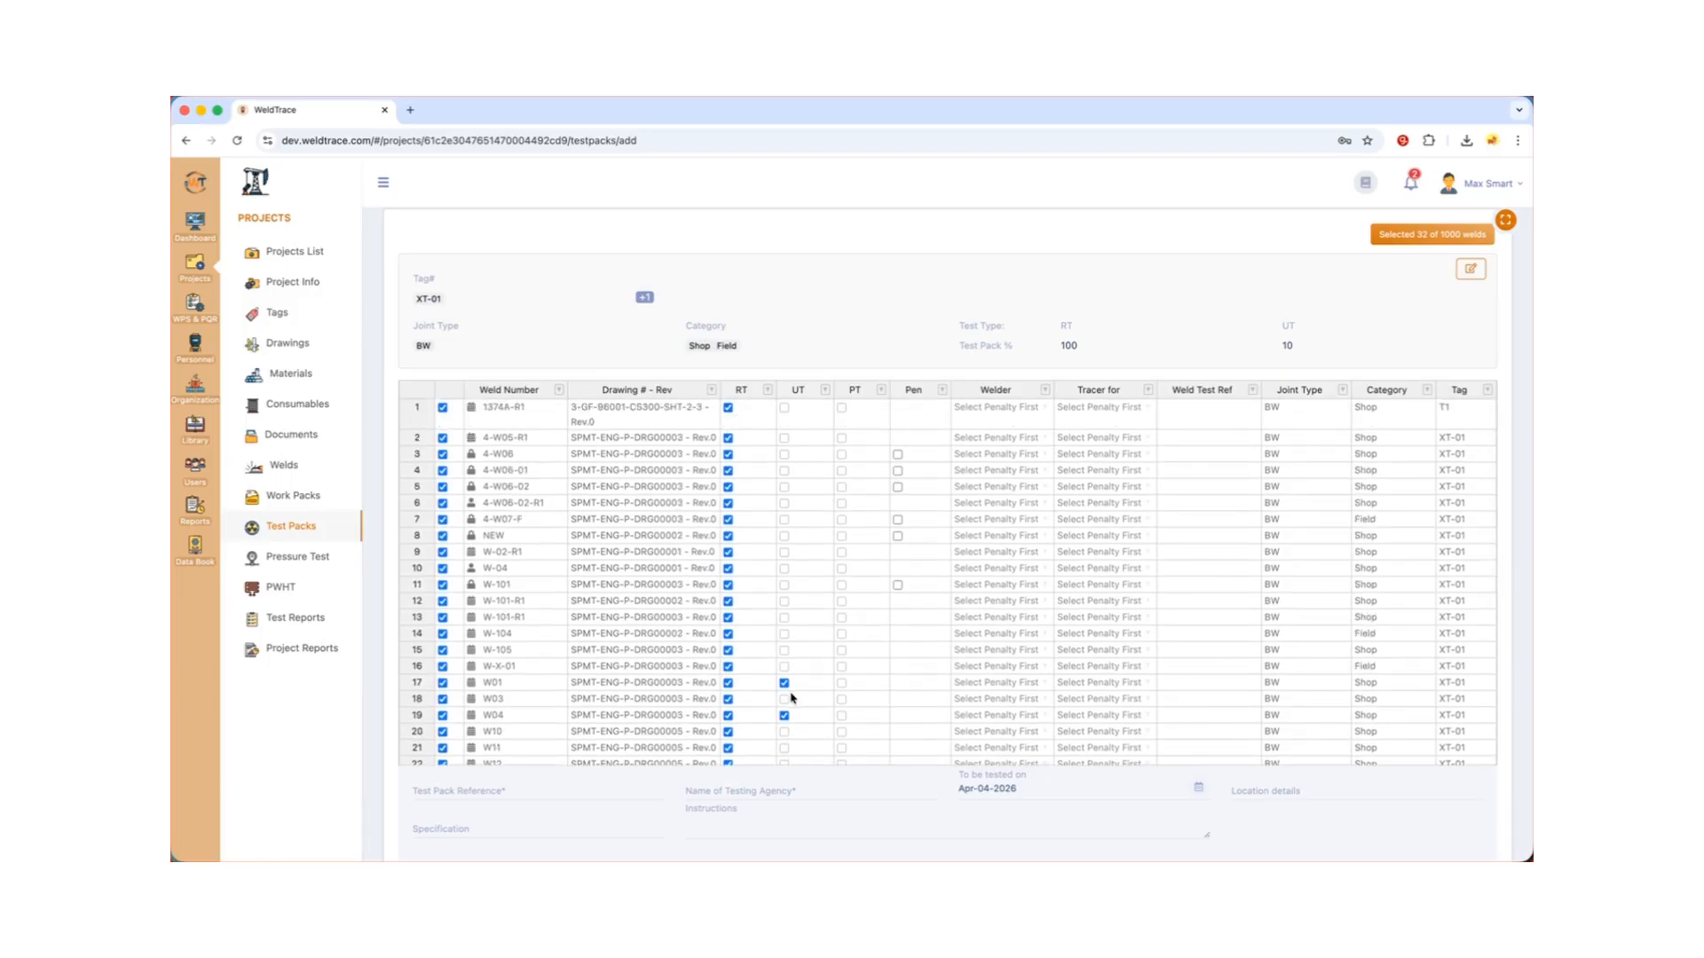
click(784, 700)
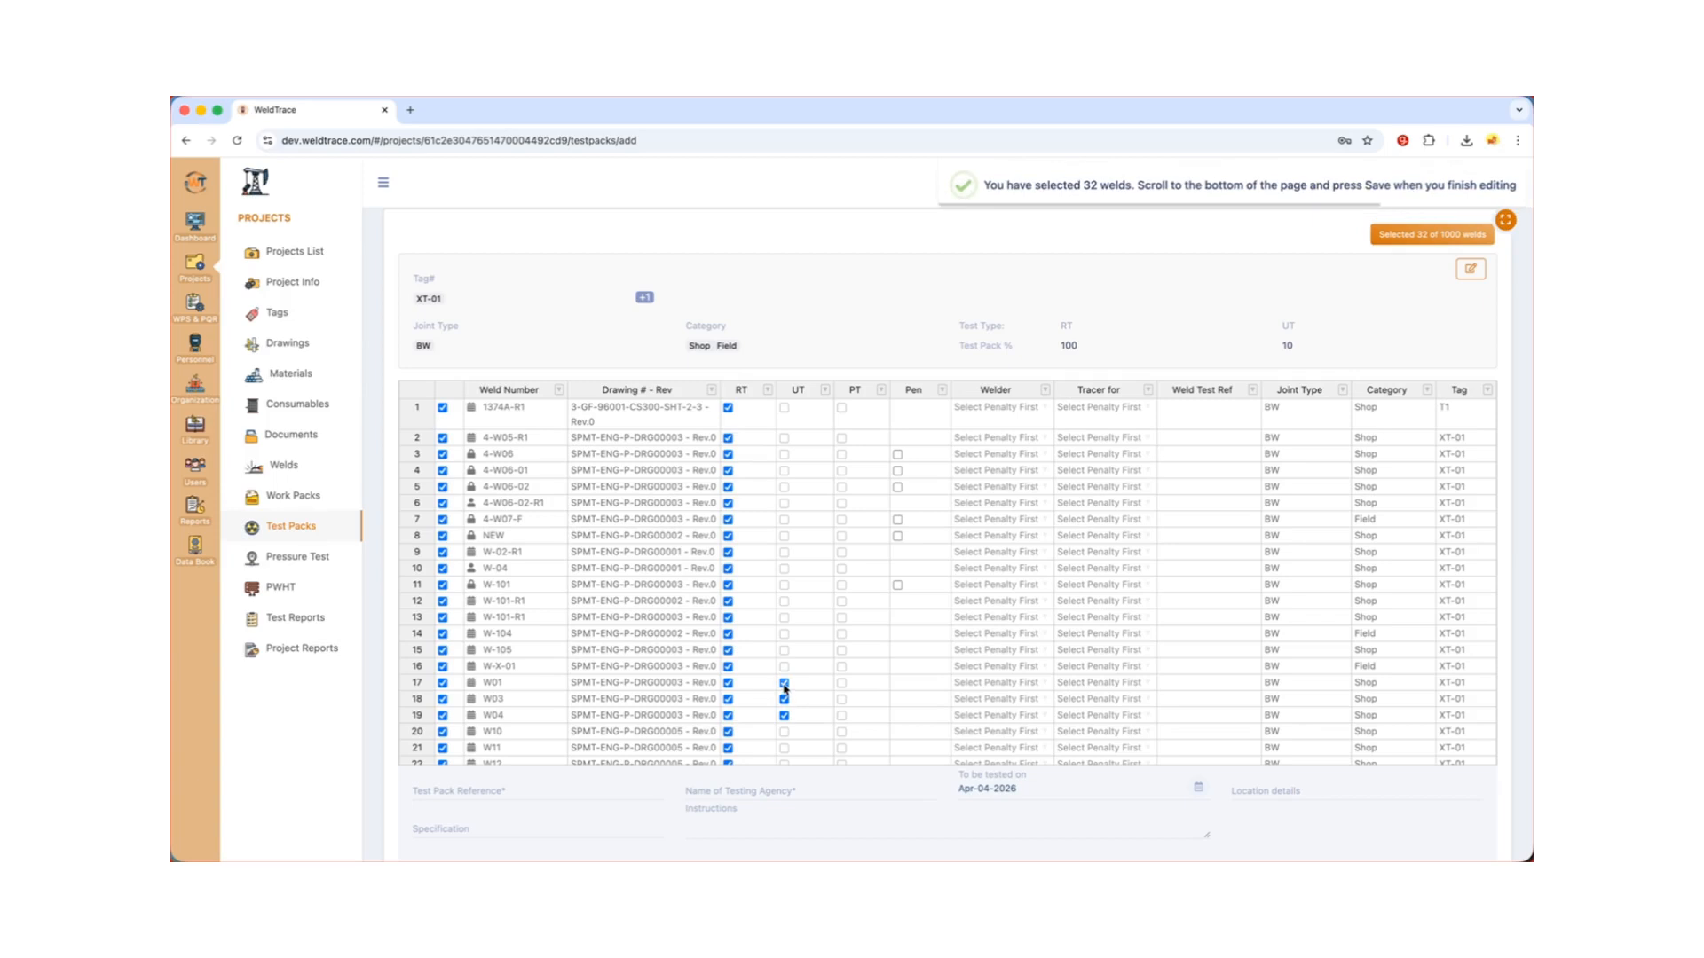
click(785, 685)
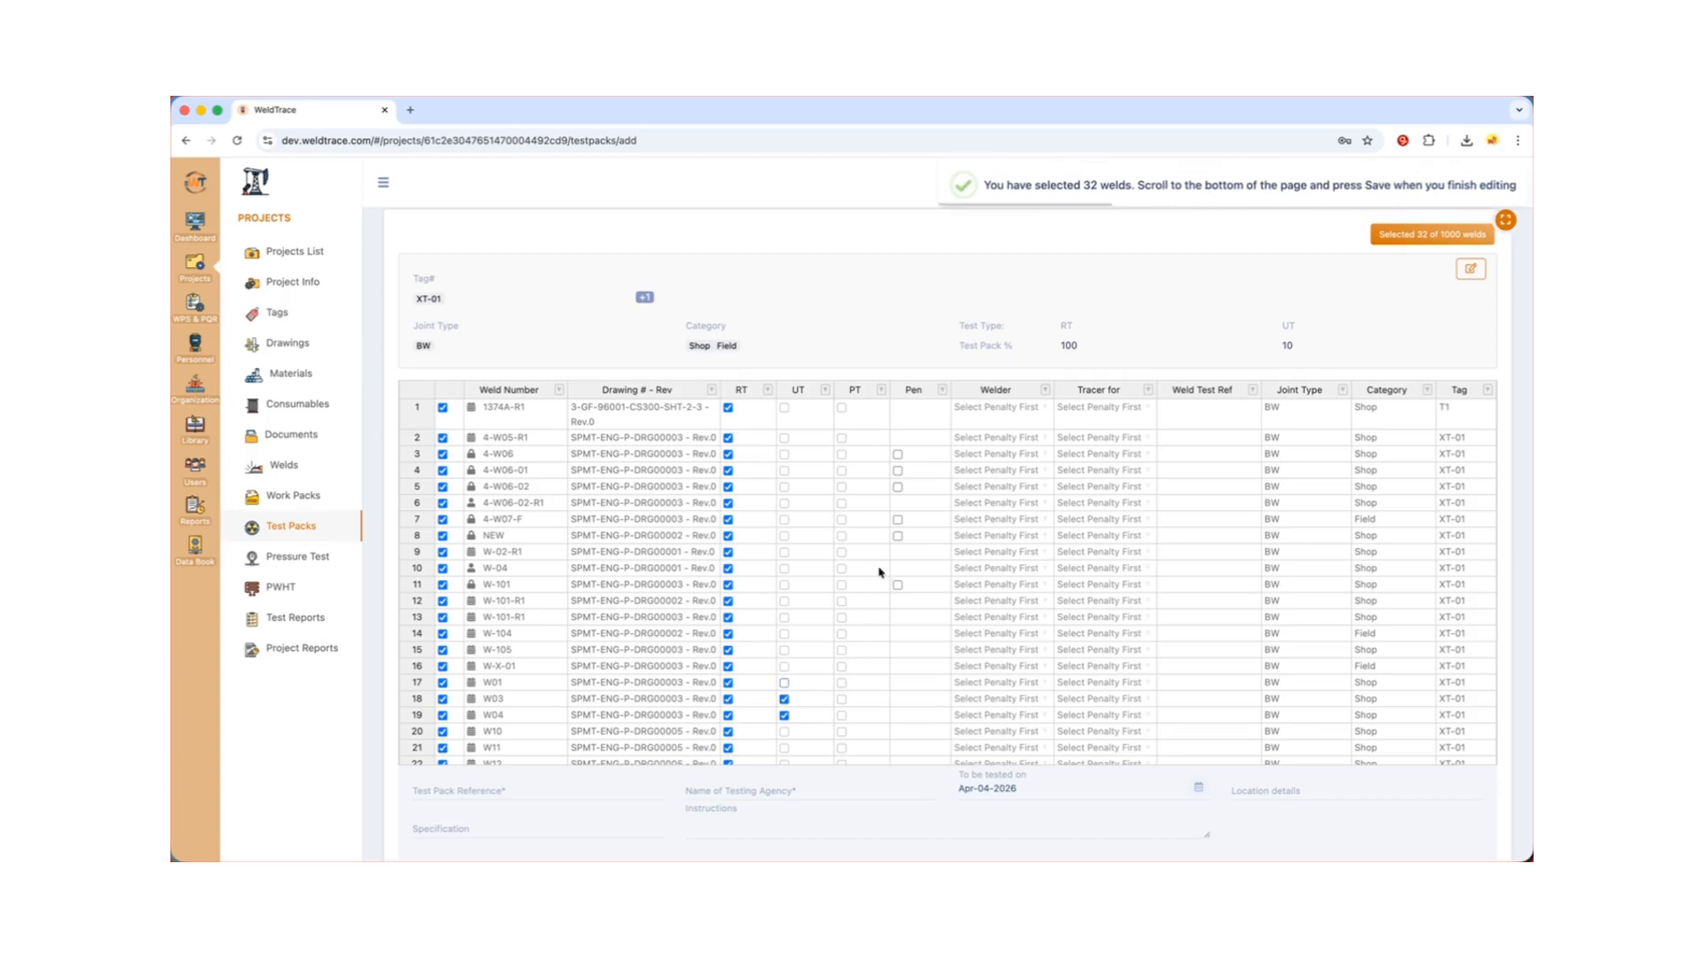
- Mark weld 4-W06 as a penalty weld for welder WD3, tracer for W-02(XT-01-SPMT-ENG-P-DRG00001-Rev.0)
click(897, 456)
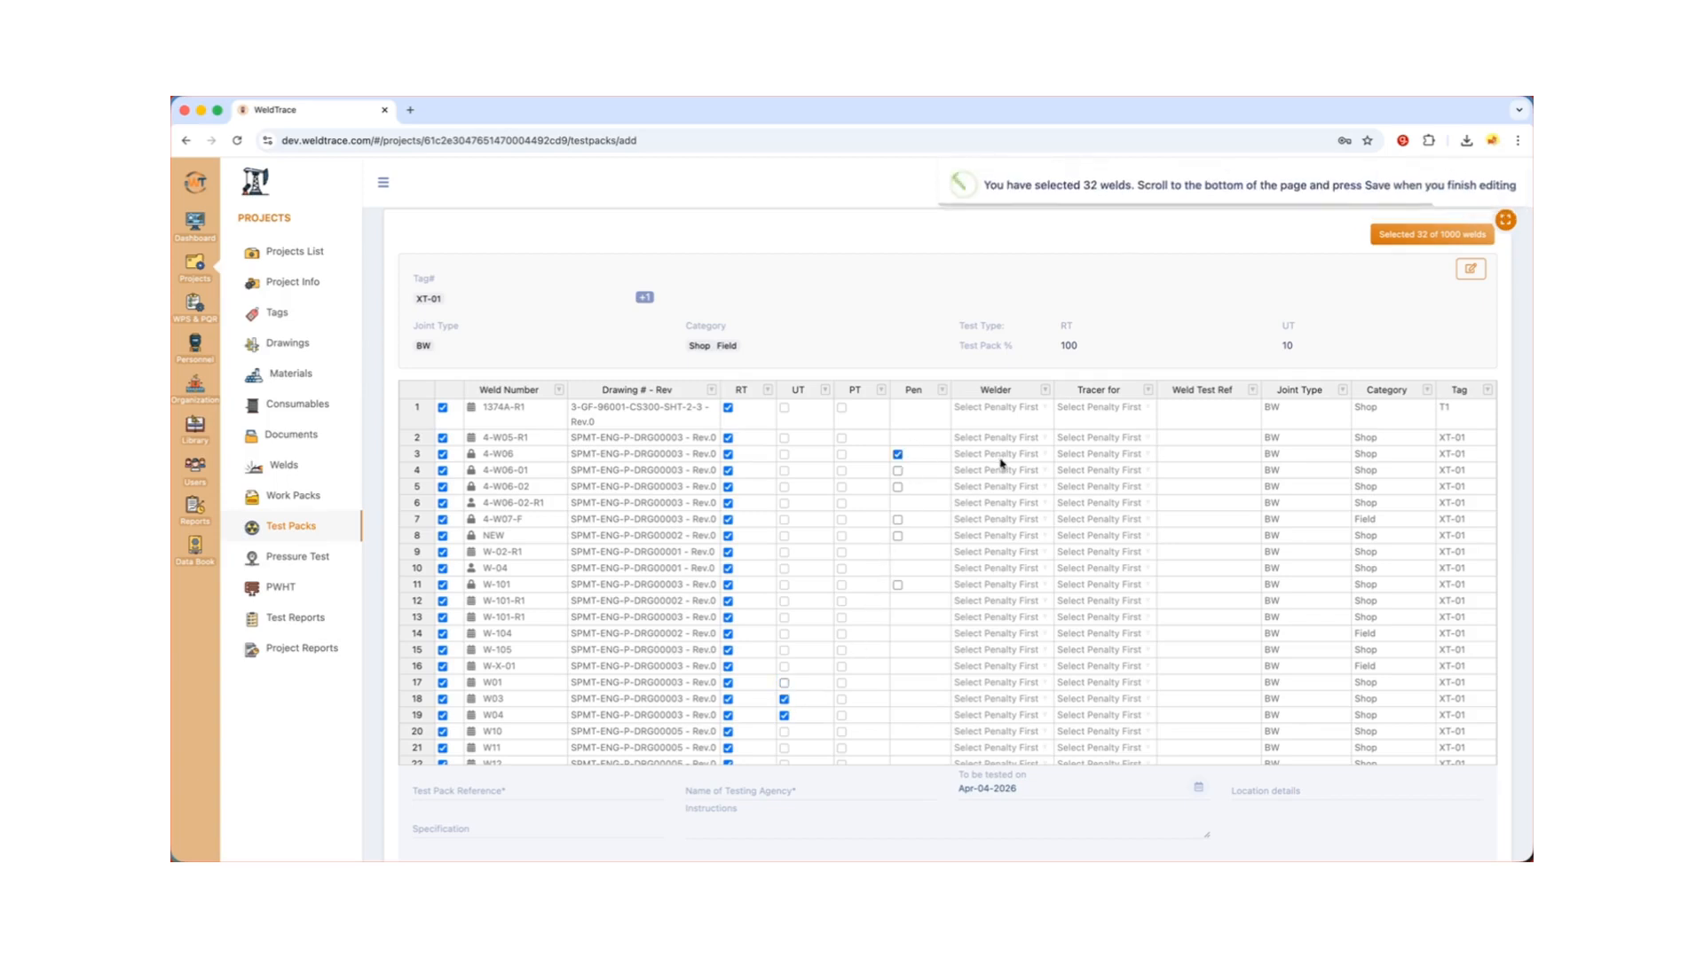
click(1043, 454)
click(1000, 472)
click(1156, 457)
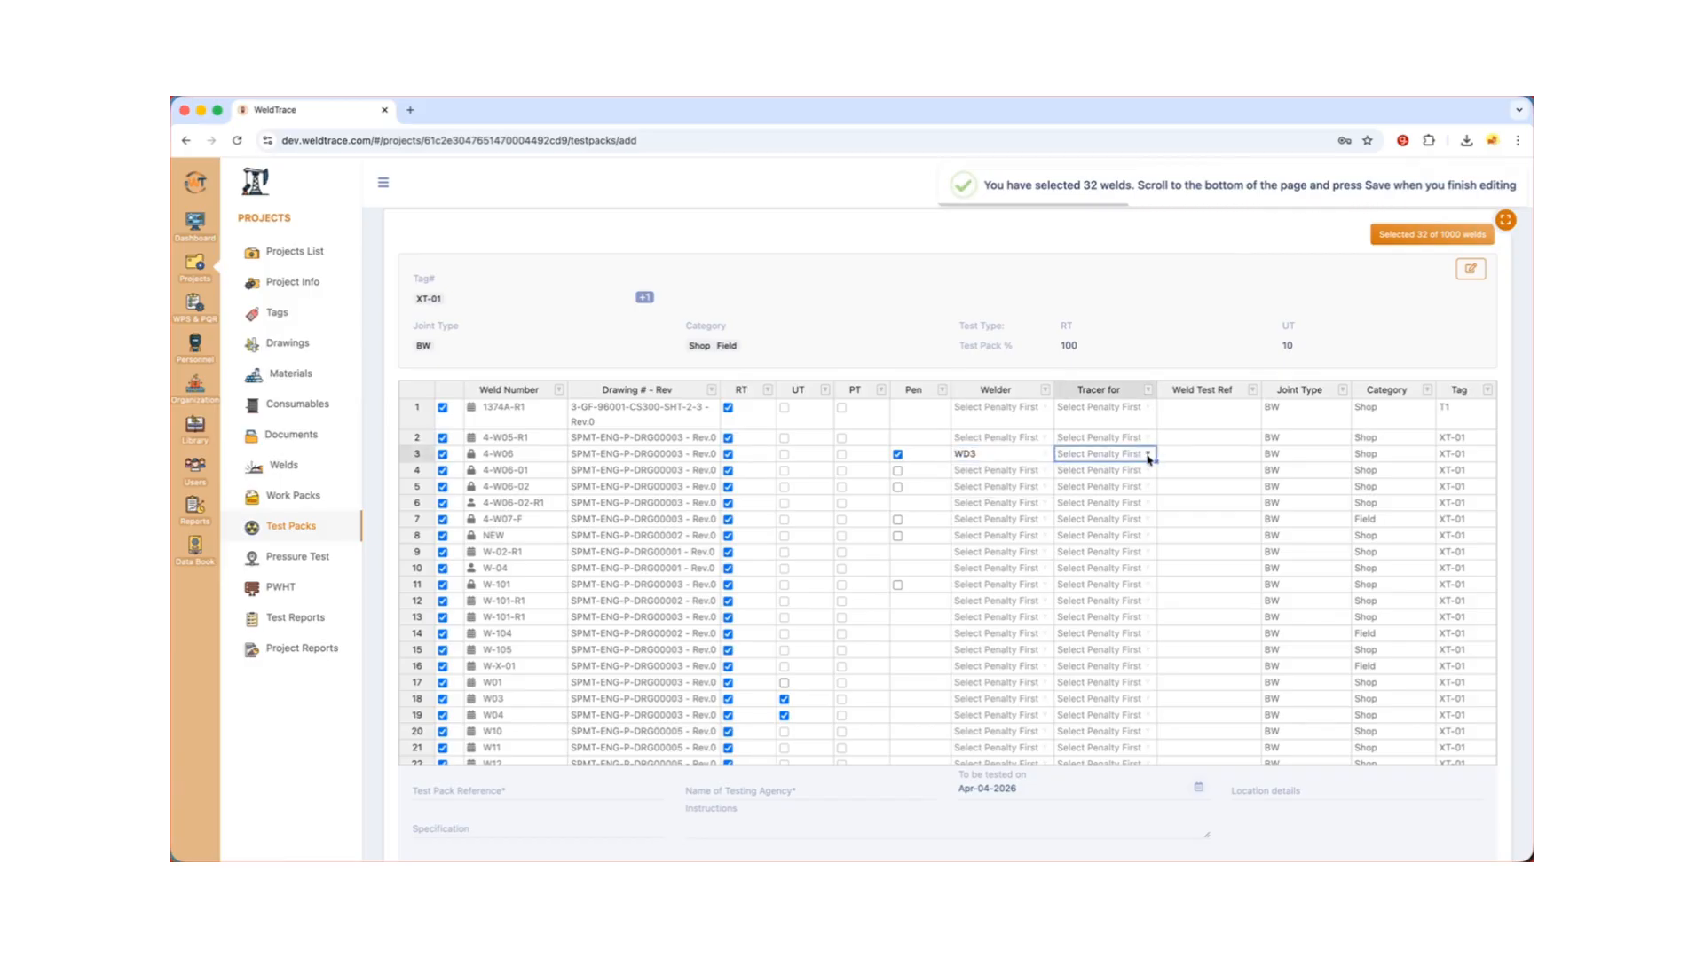
click(1122, 487)
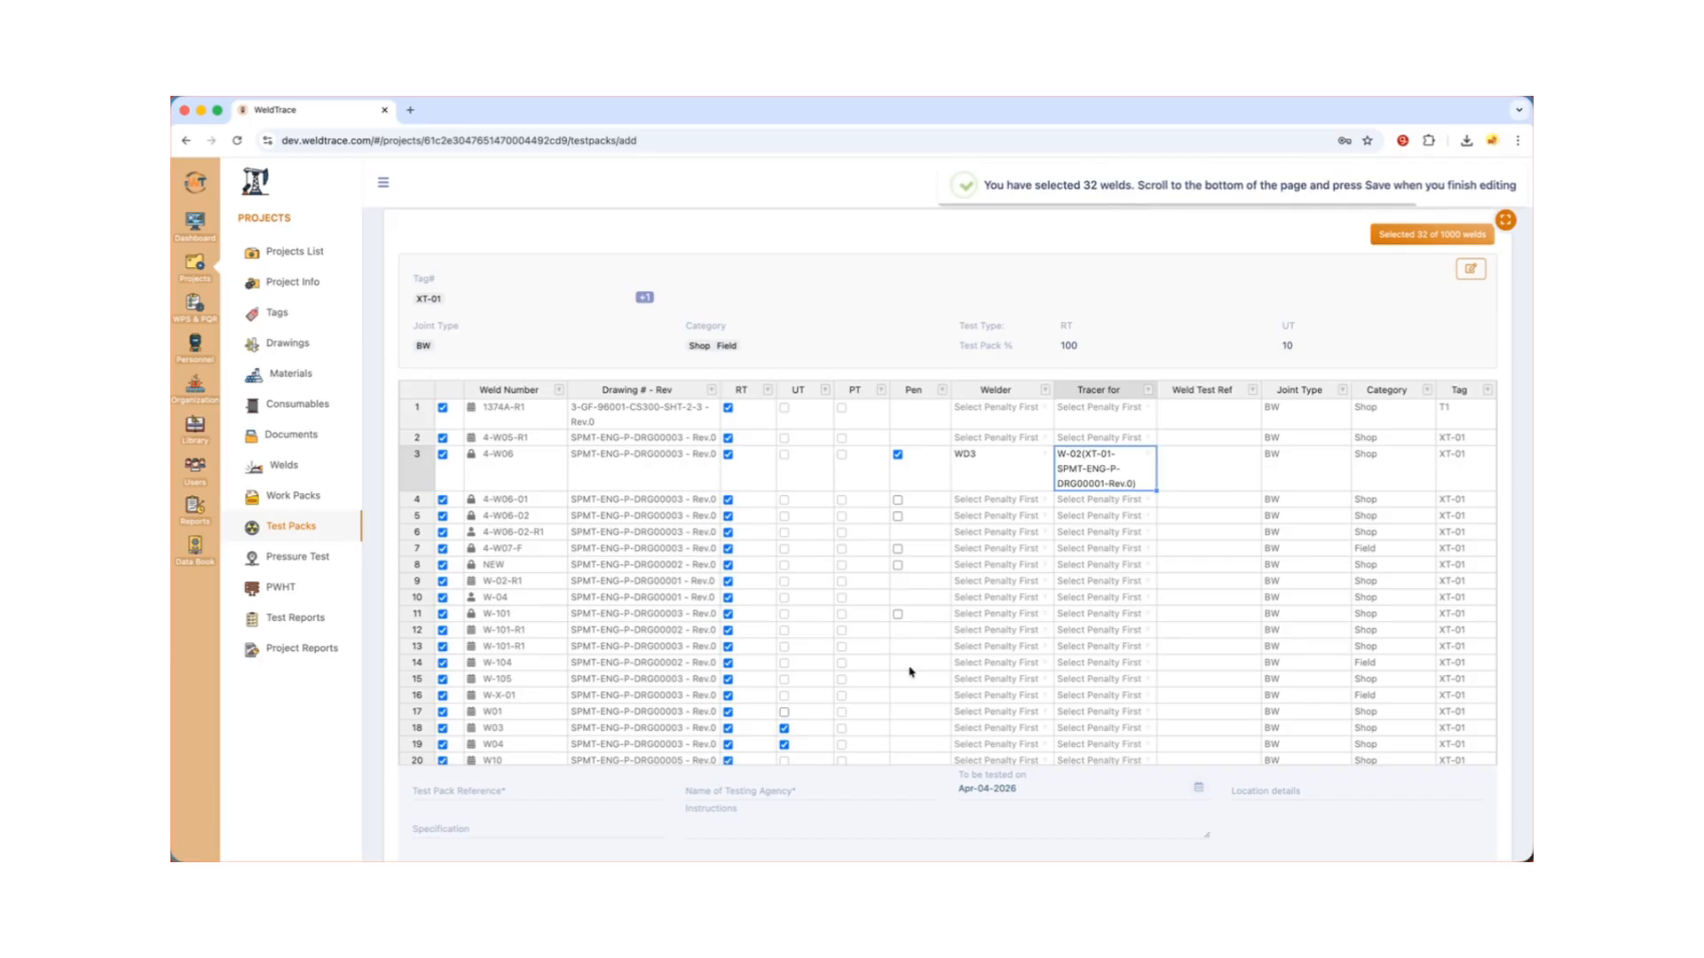
- Save the test pack with reference 222 and testing agency cccc, and open its detail view
click(787, 788)
text(cccc)
scroll(1313, 772, down, 3)
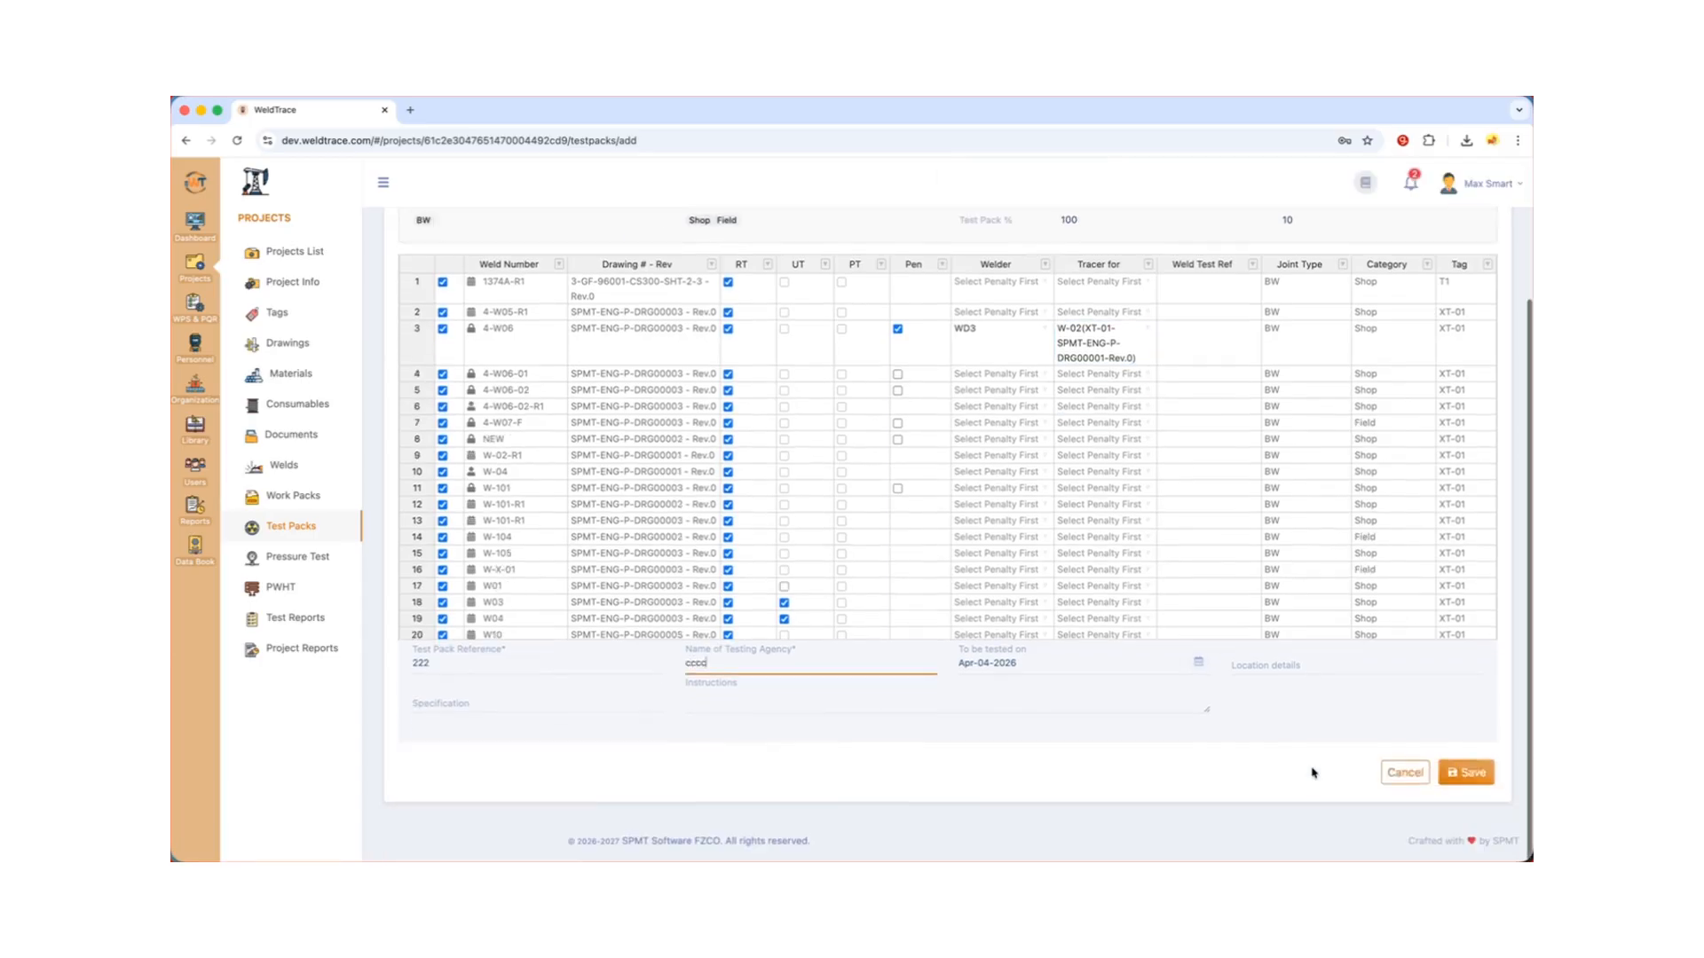
click(1462, 773)
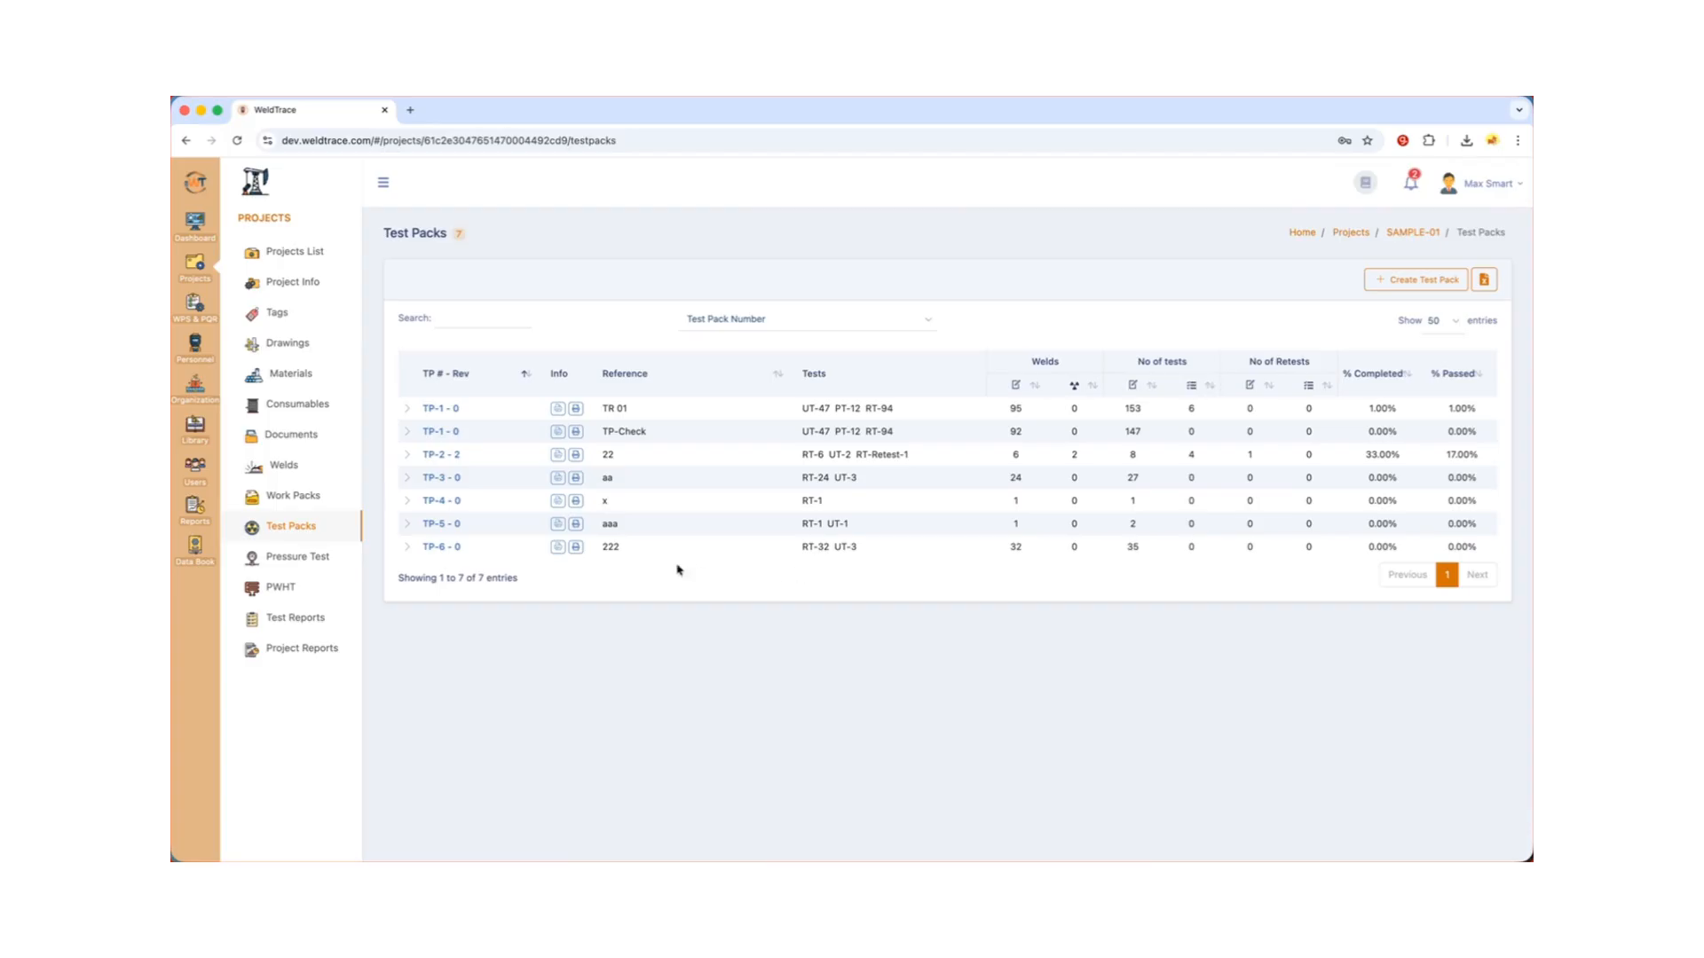
click(441, 548)
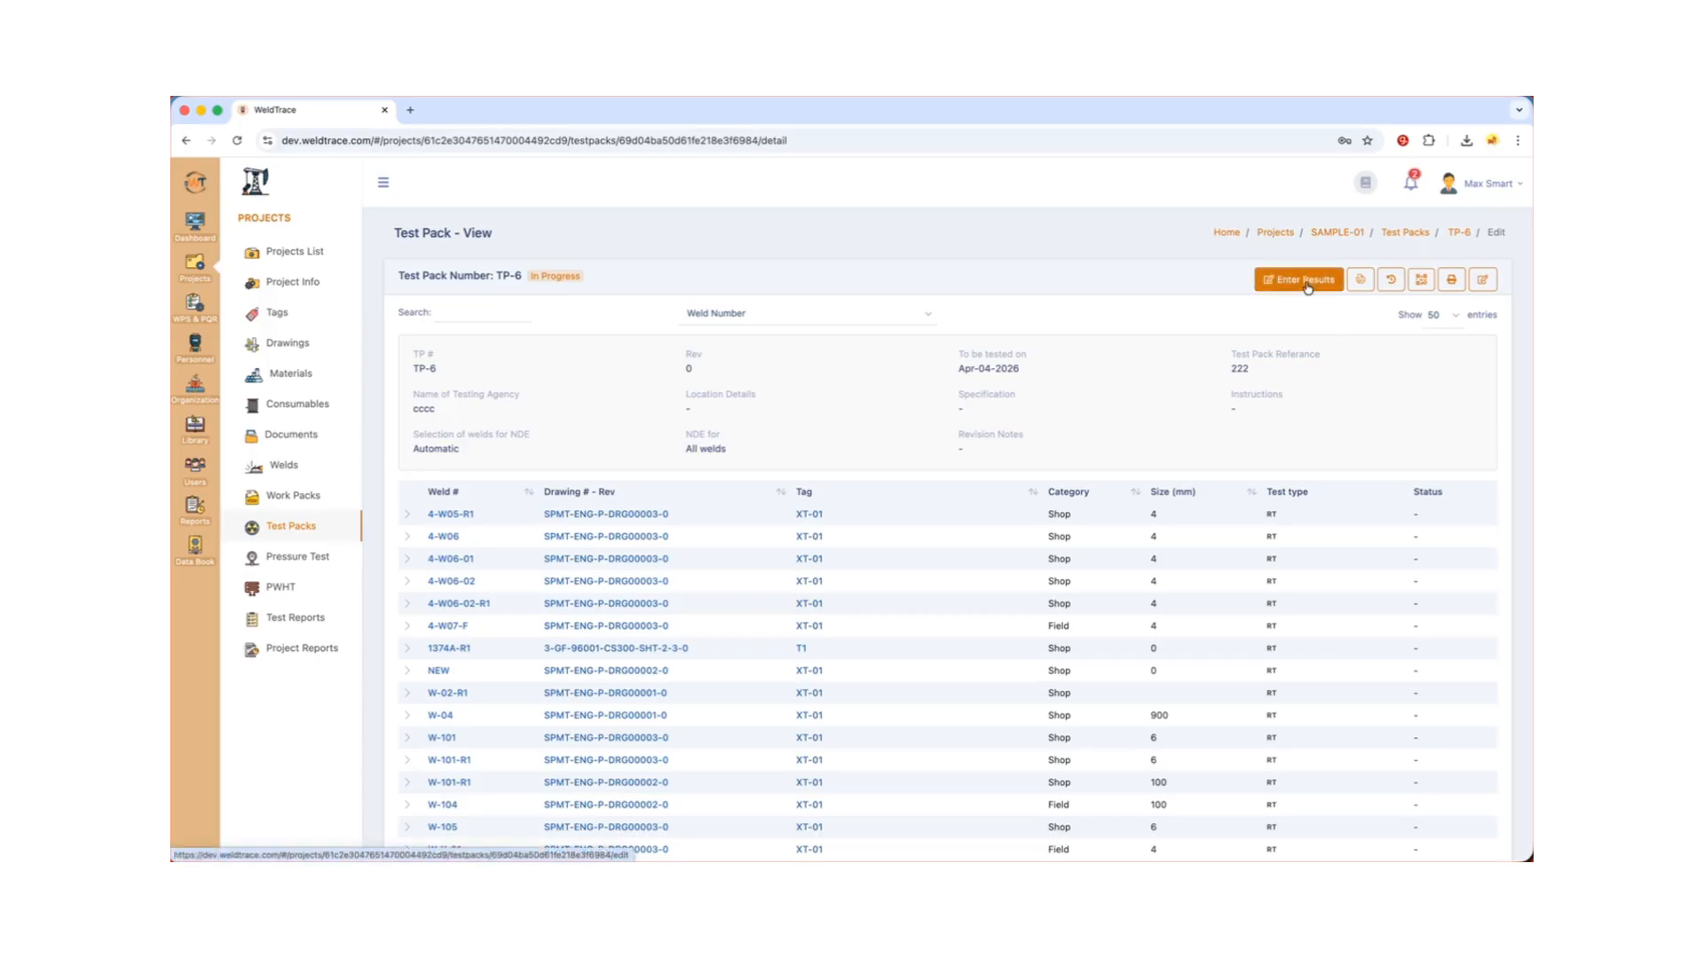
- Export the test pack as a PDF and expand the details of weld 4-W05-R1
click(1360, 283)
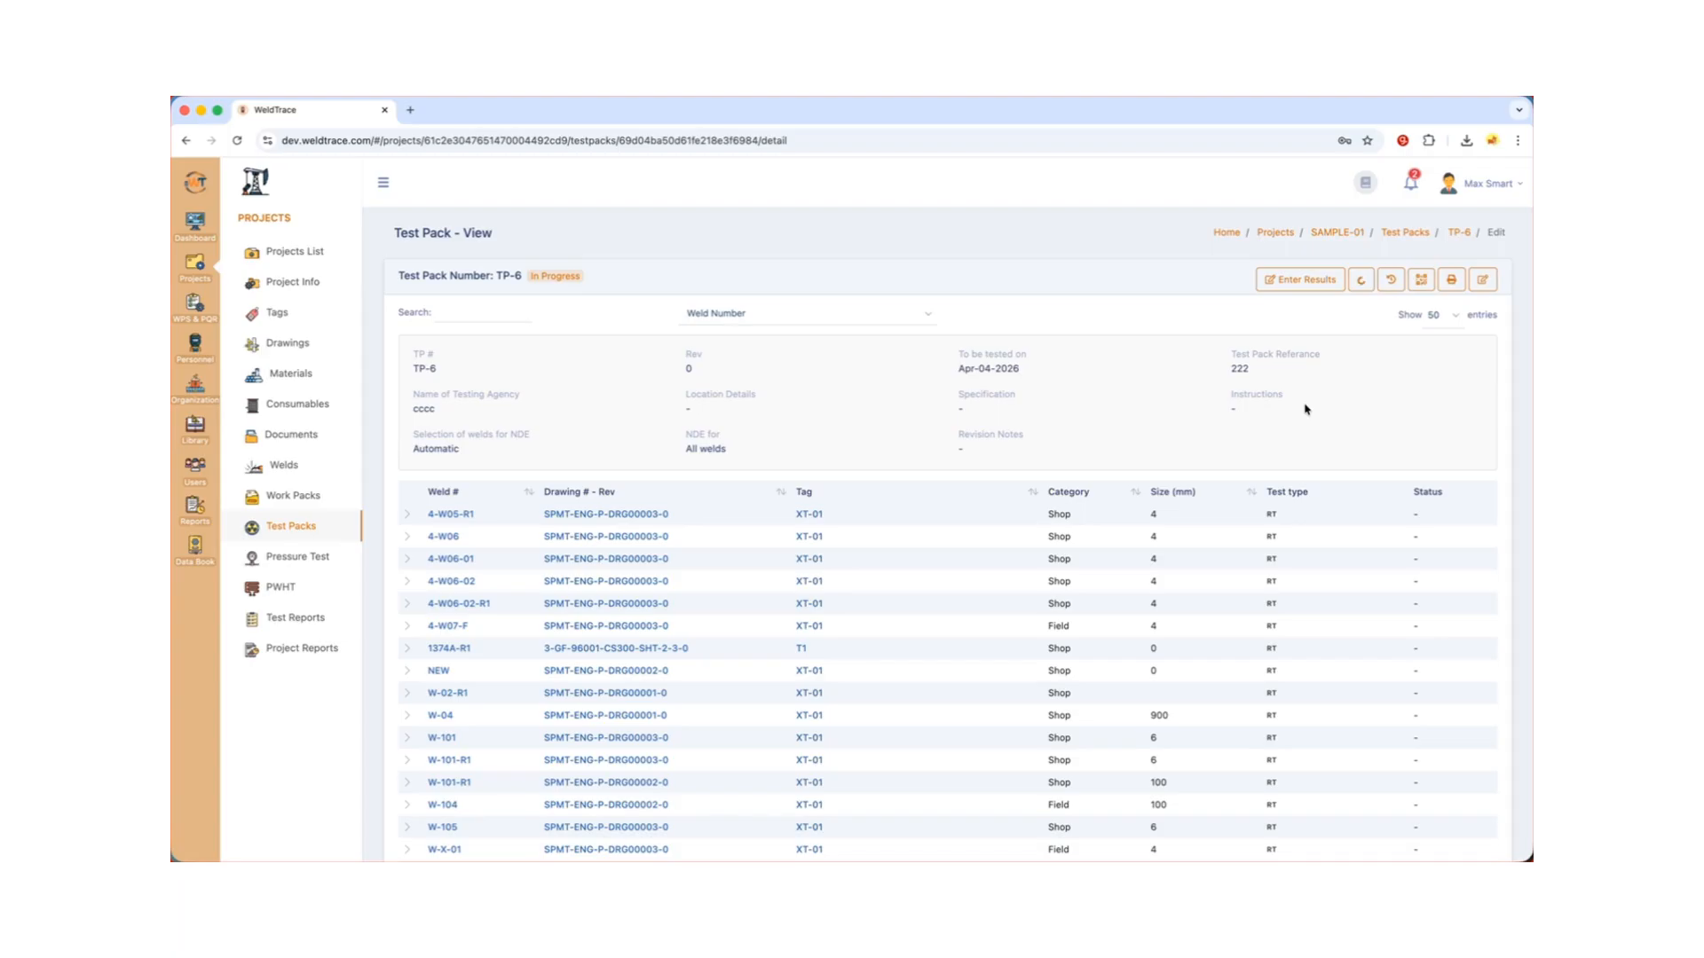
scroll(983, 521, down, 3)
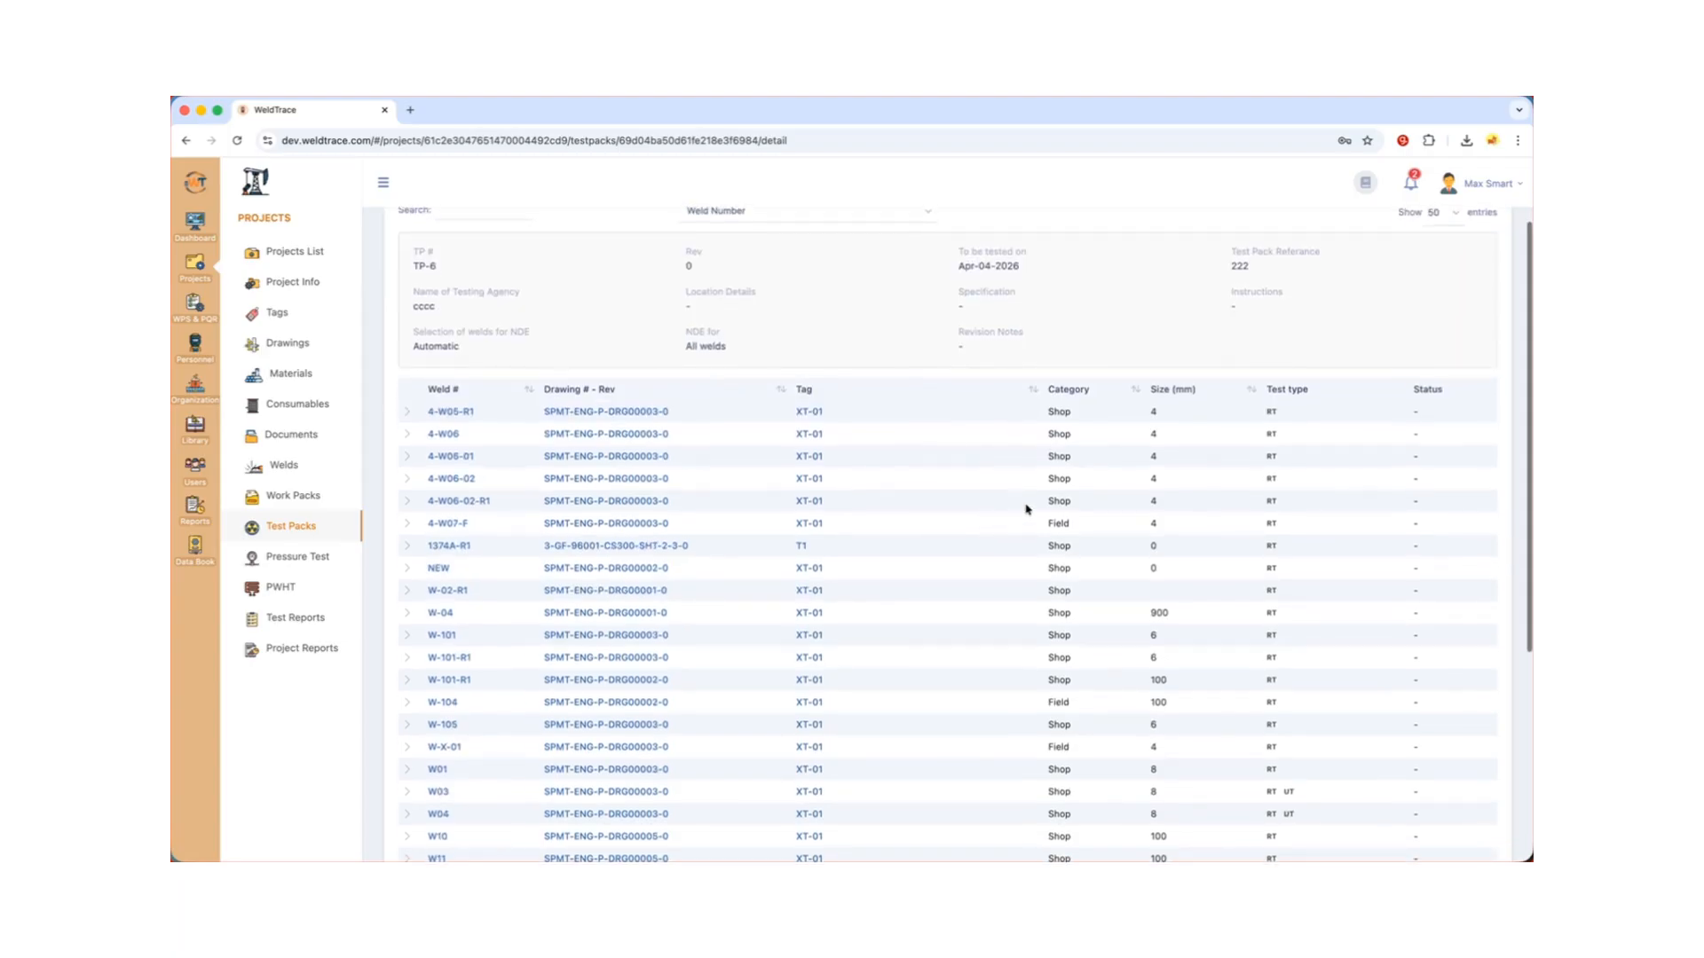
click(409, 415)
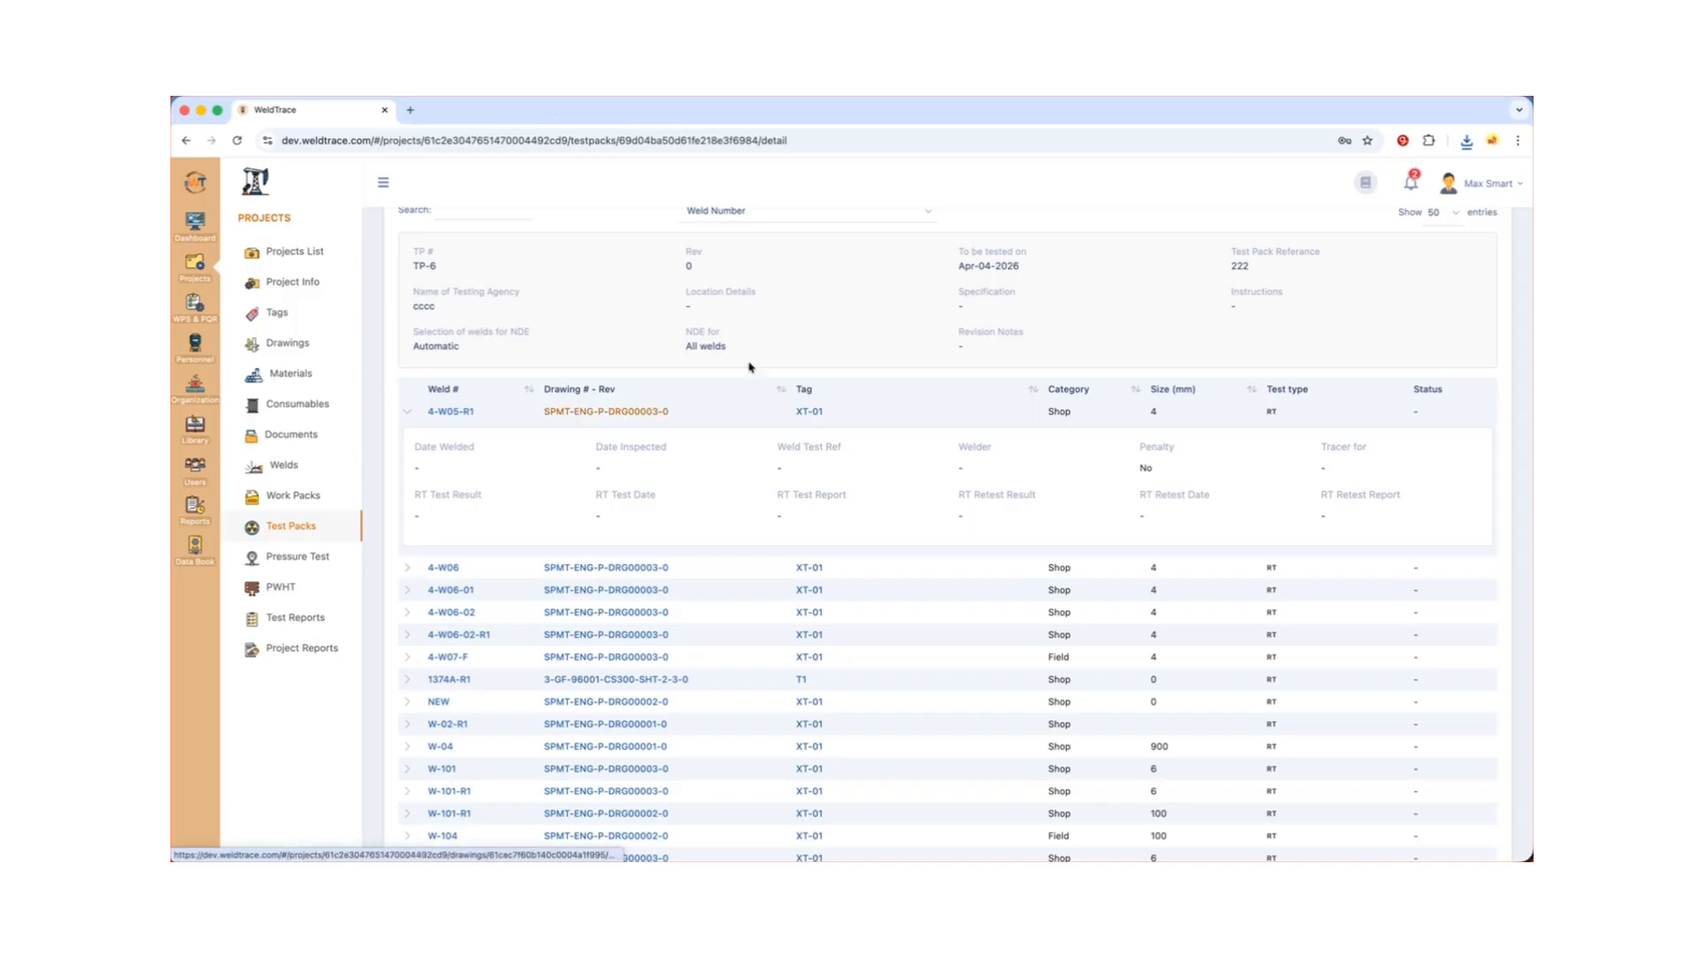
- Open the downloaded test pack PDF and review its weld tables, including the NDE and penalty/tracer entries
click(1466, 140)
click(1299, 220)
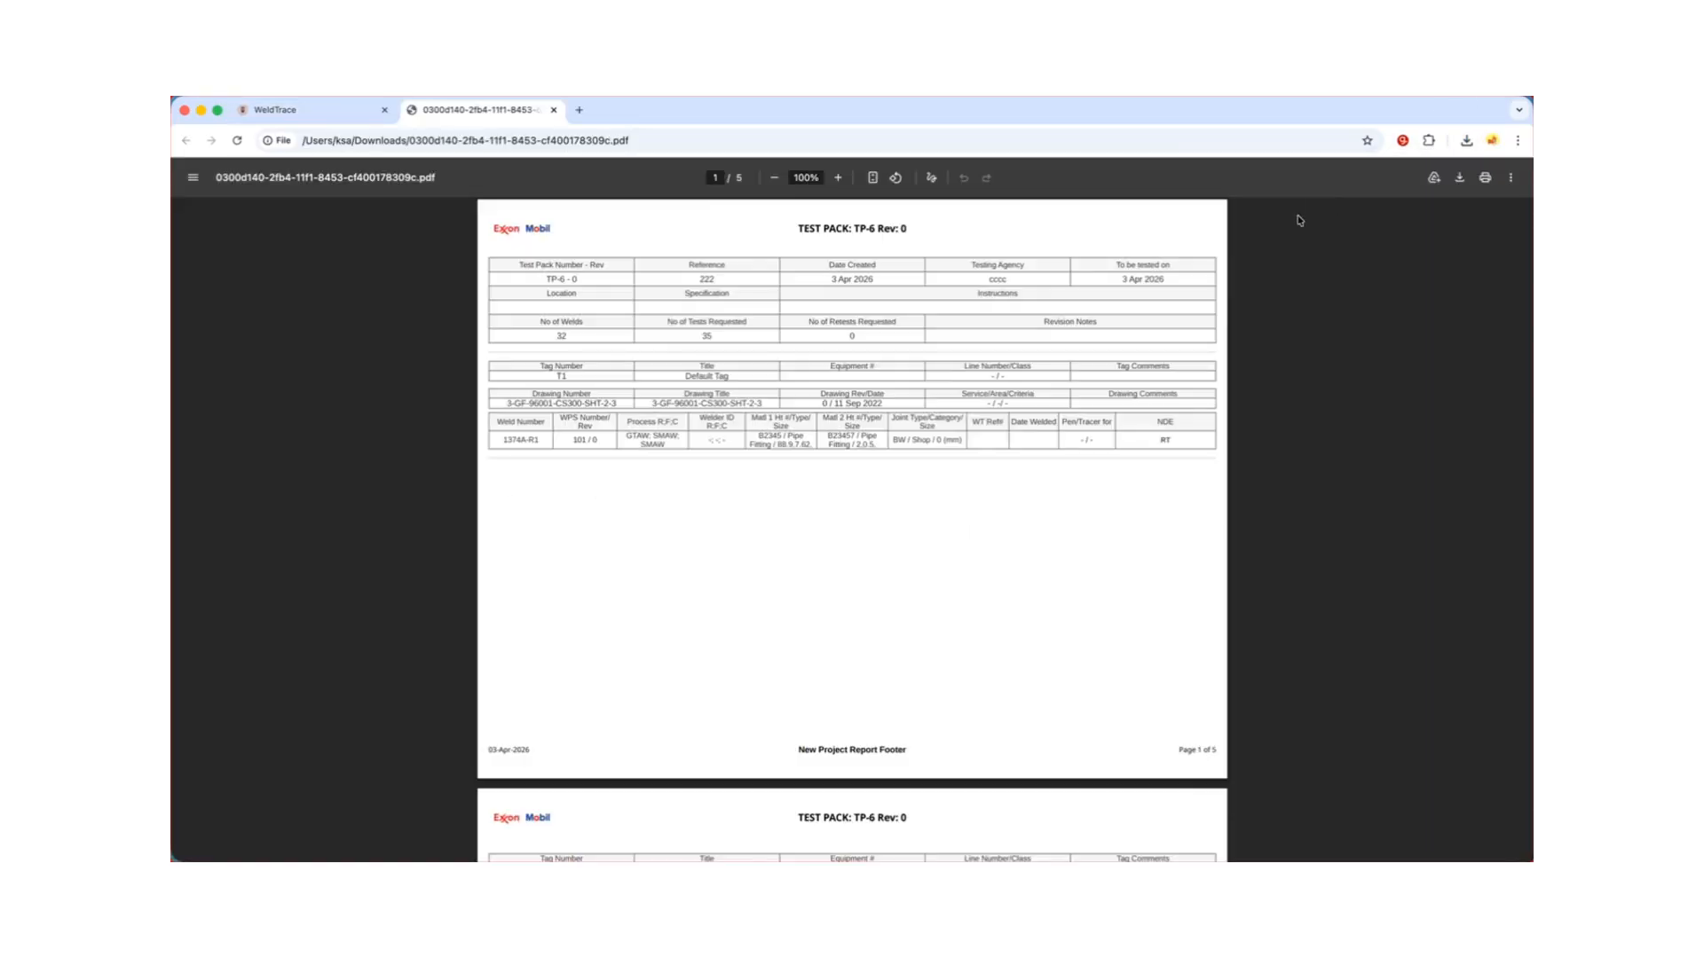
scroll(905, 285, down, 5)
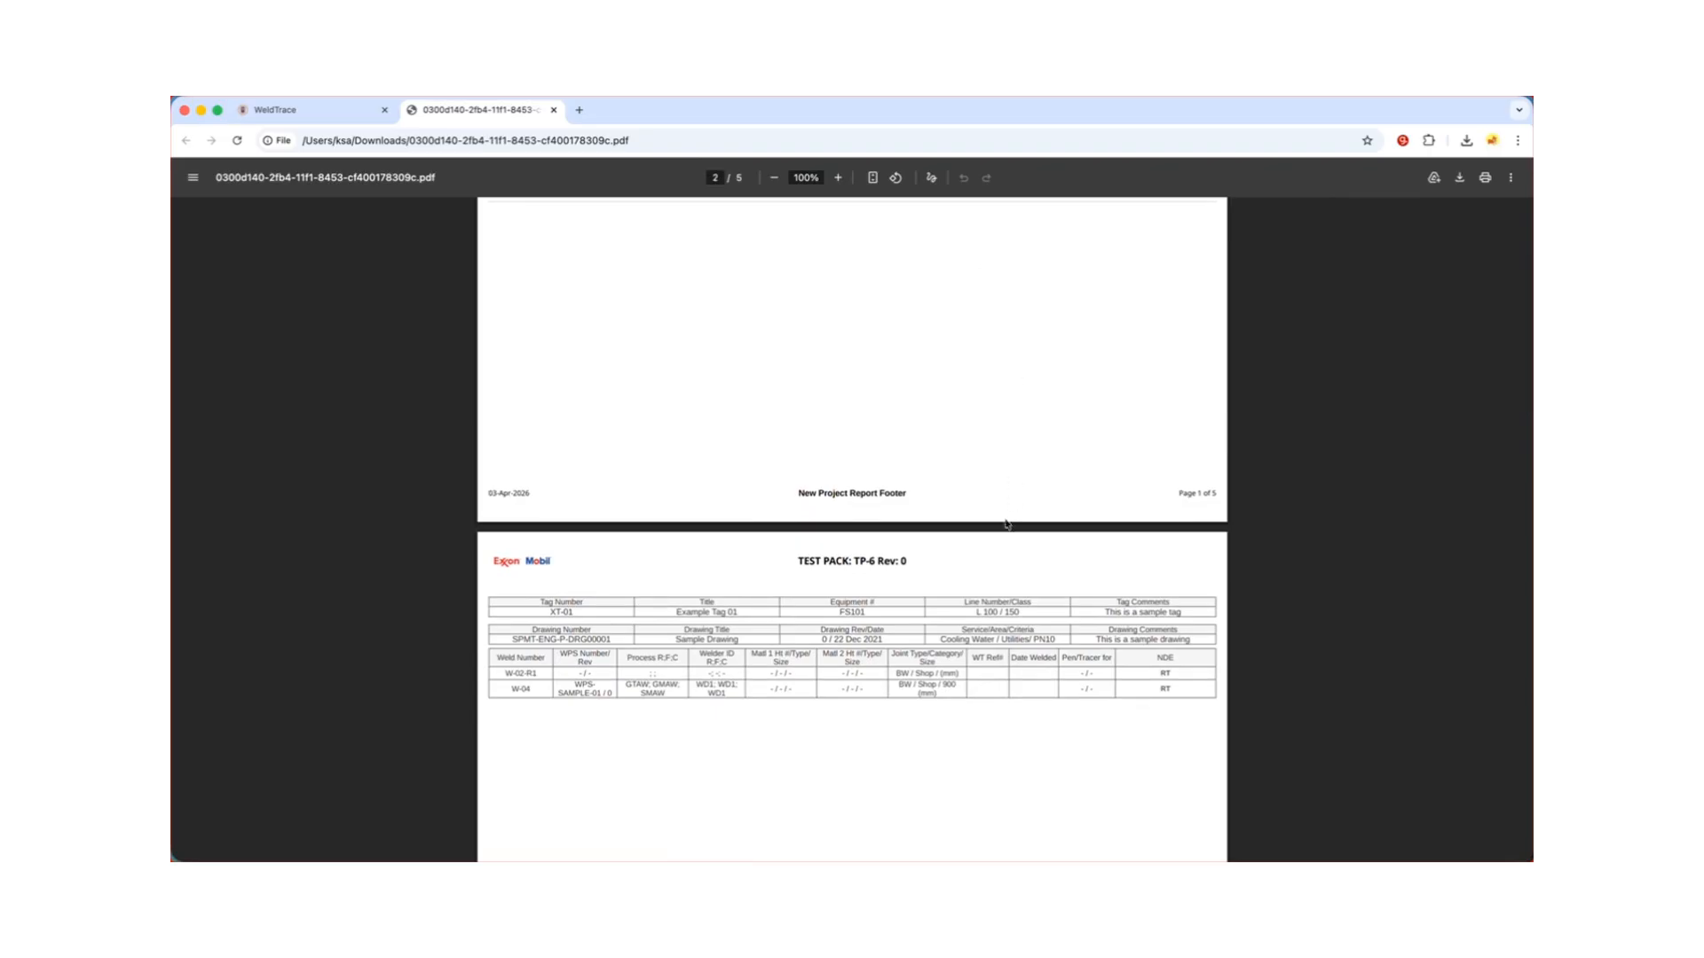
scroll(915, 670, down, 1)
scroll(914, 667, down, 10)
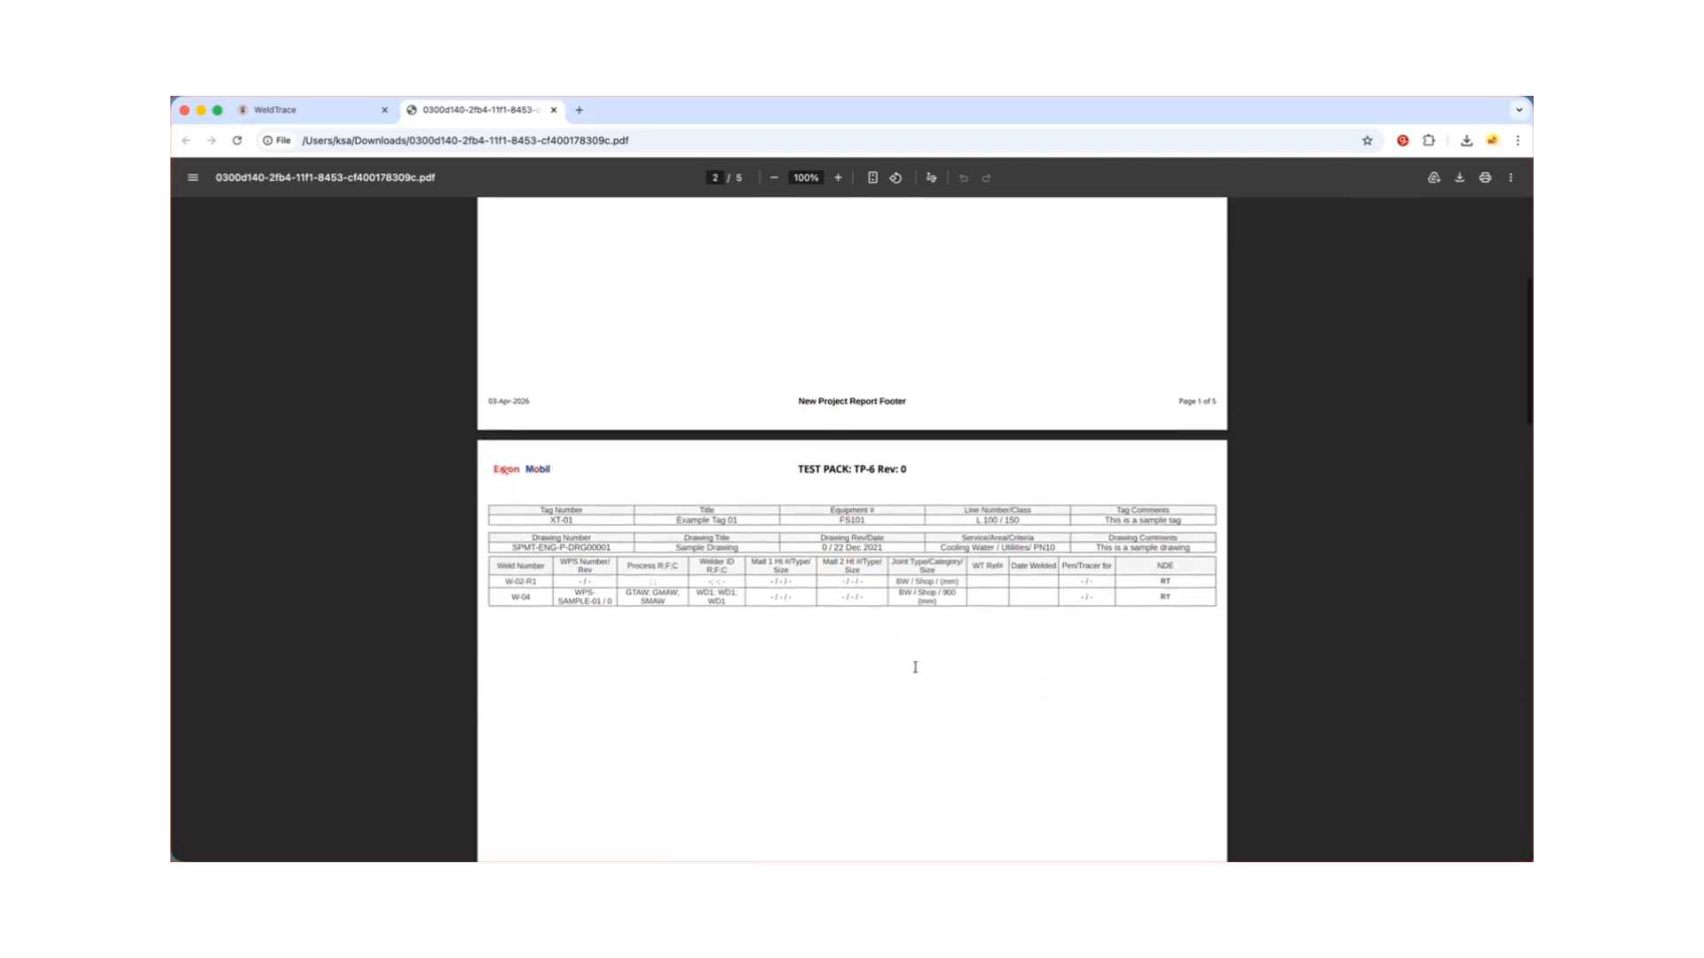
scroll(915, 668, down, 1)
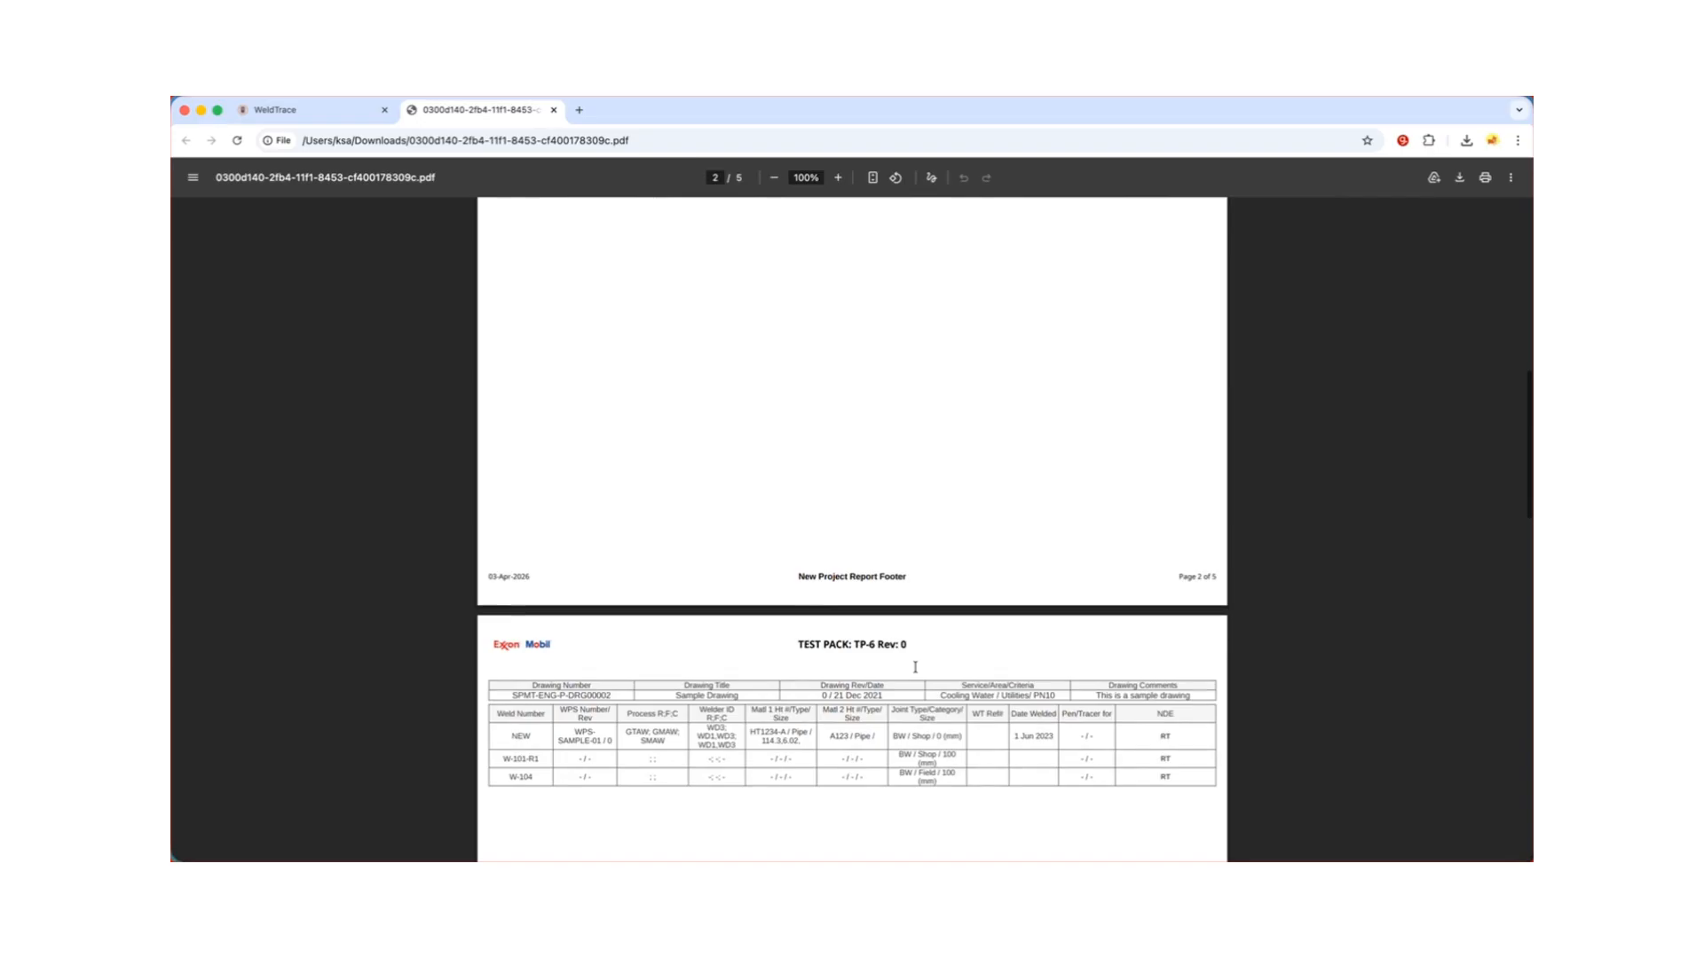
scroll(915, 667, down, 1)
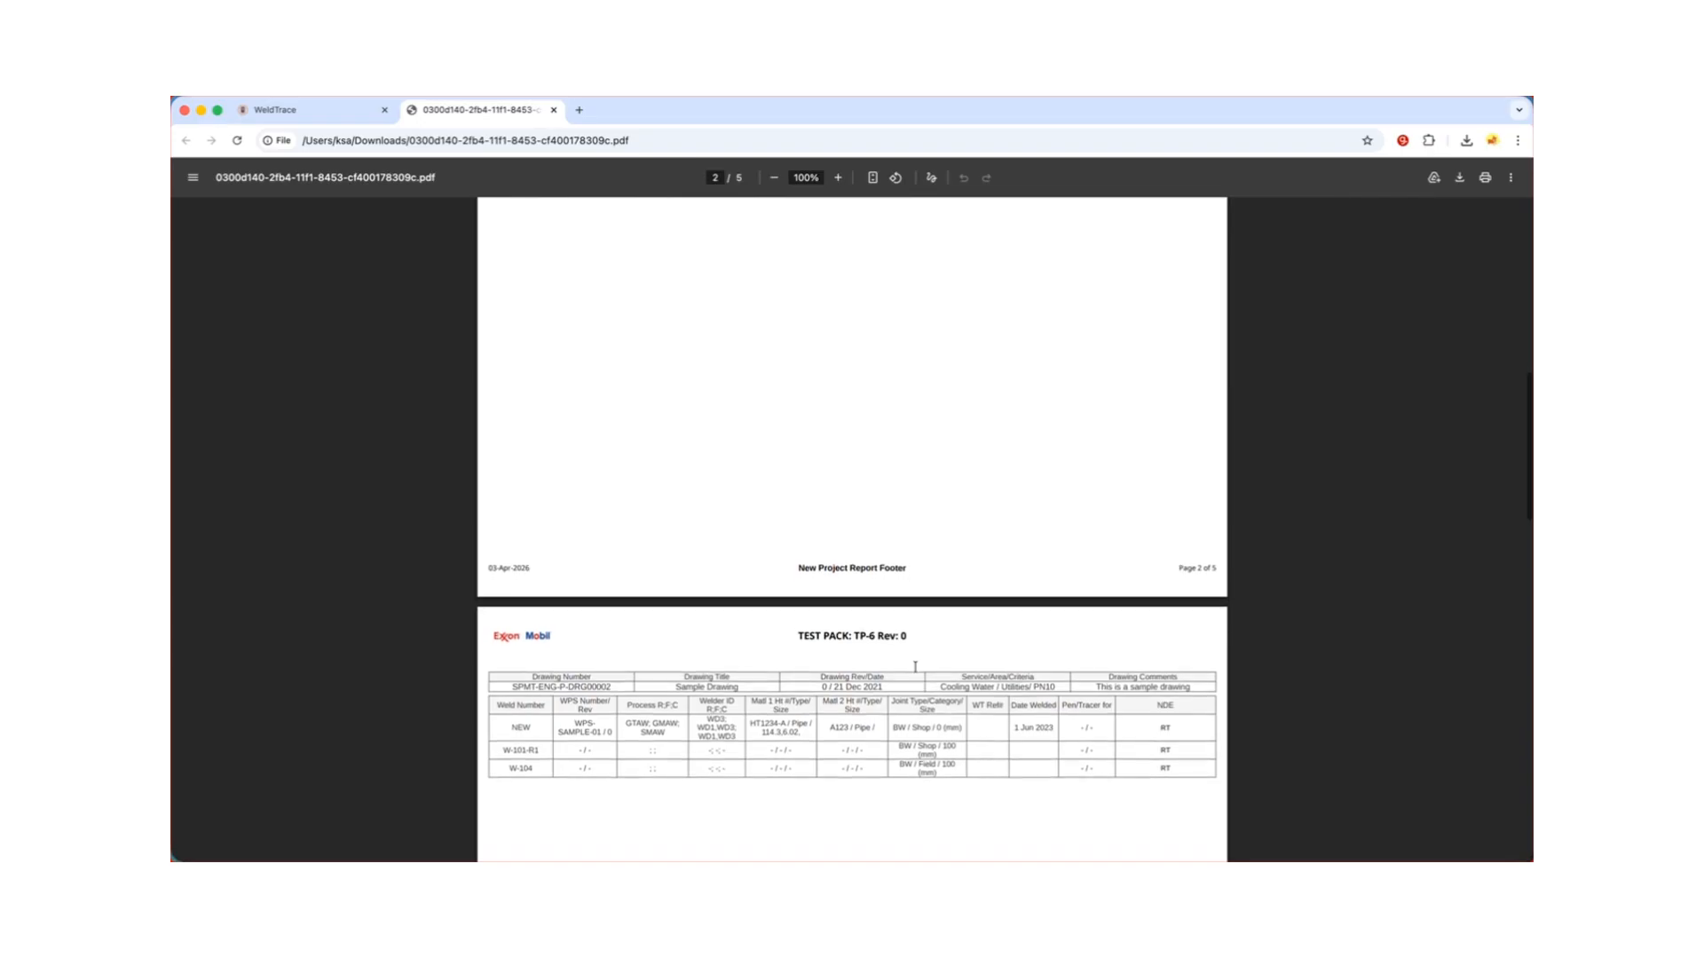
scroll(914, 667, up, 12)
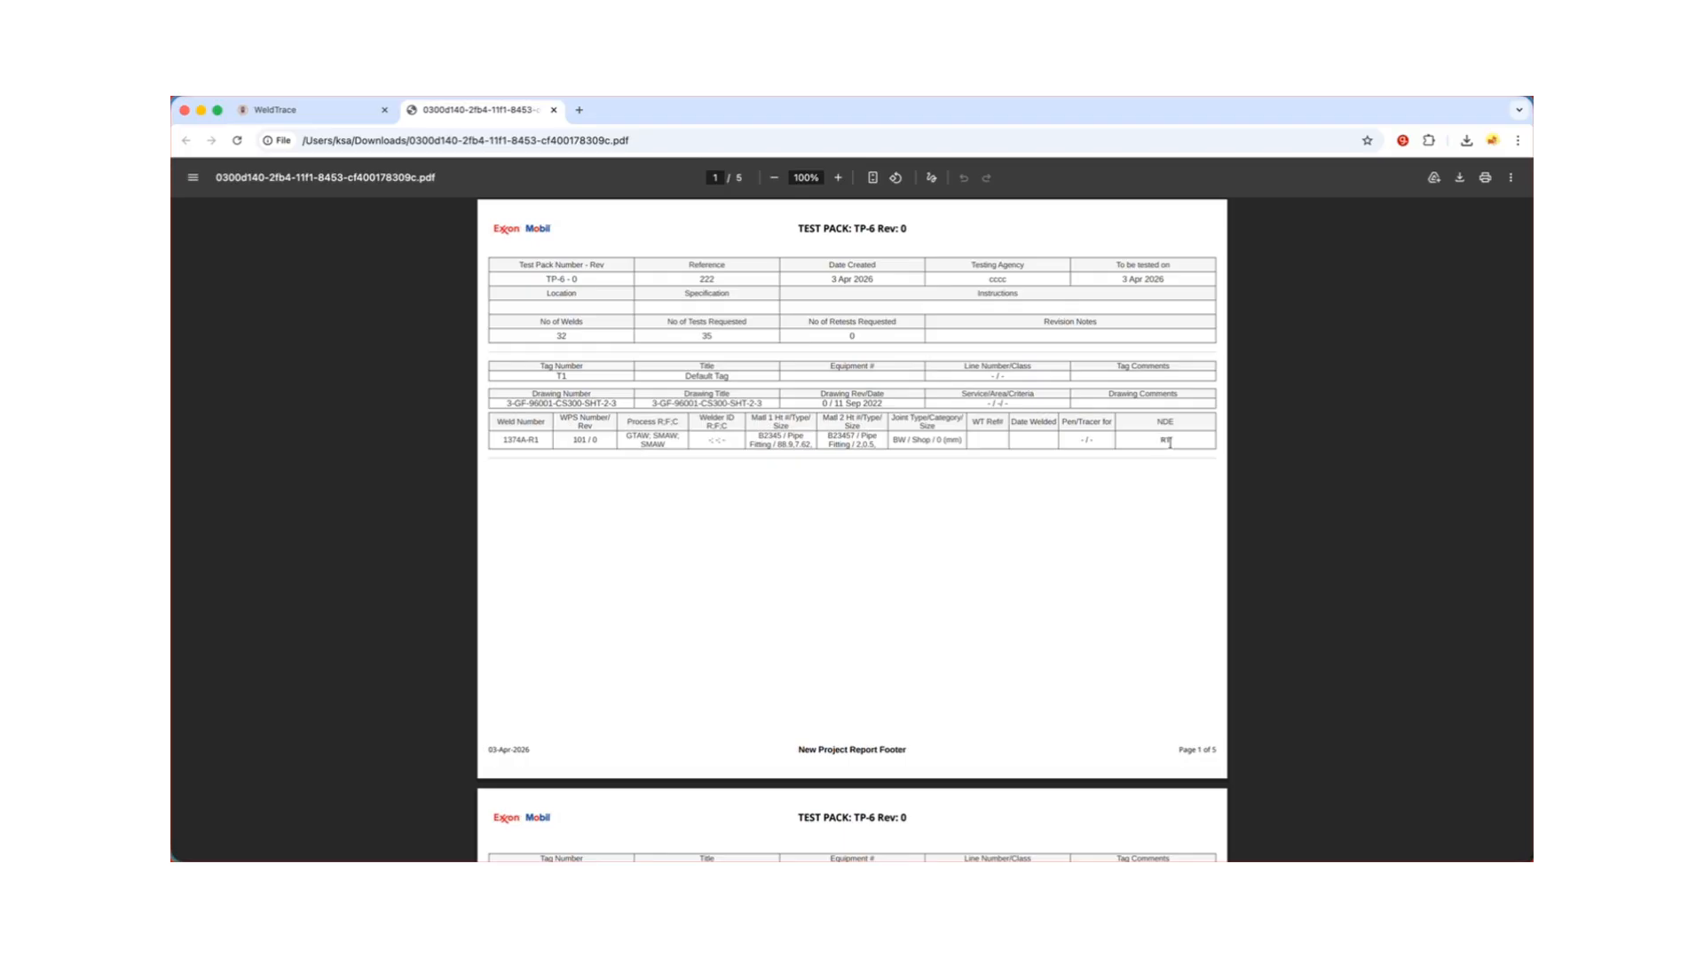
scroll(1179, 825, down, 1)
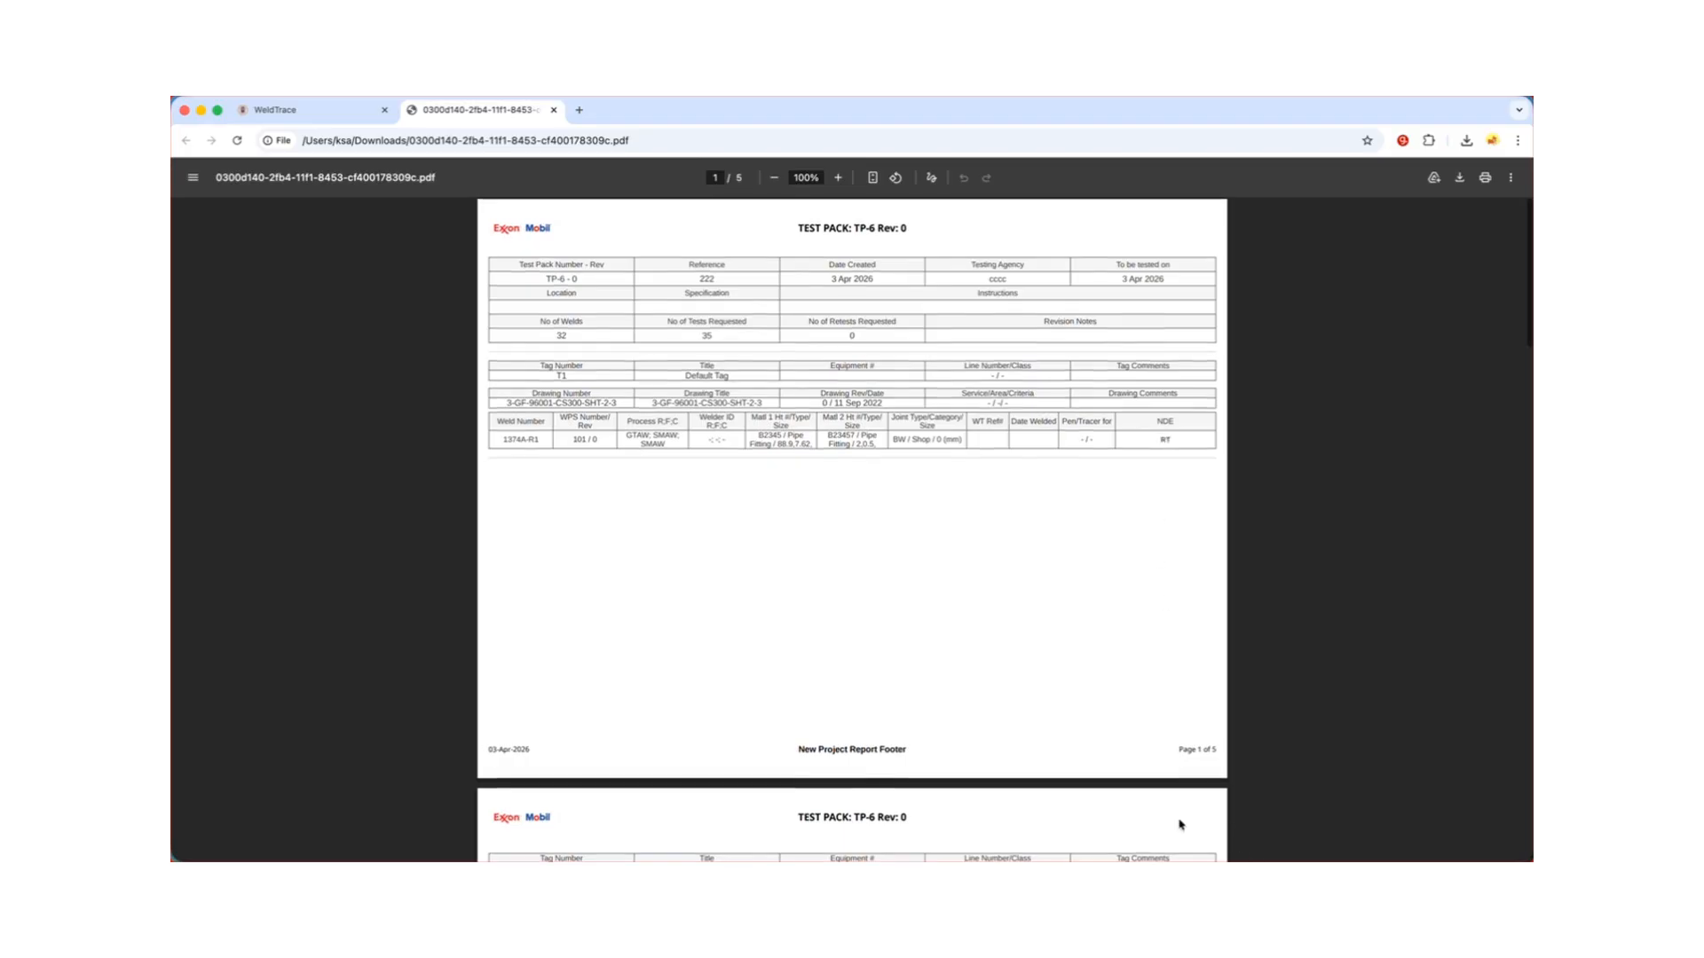
scroll(1179, 816, down, 1)
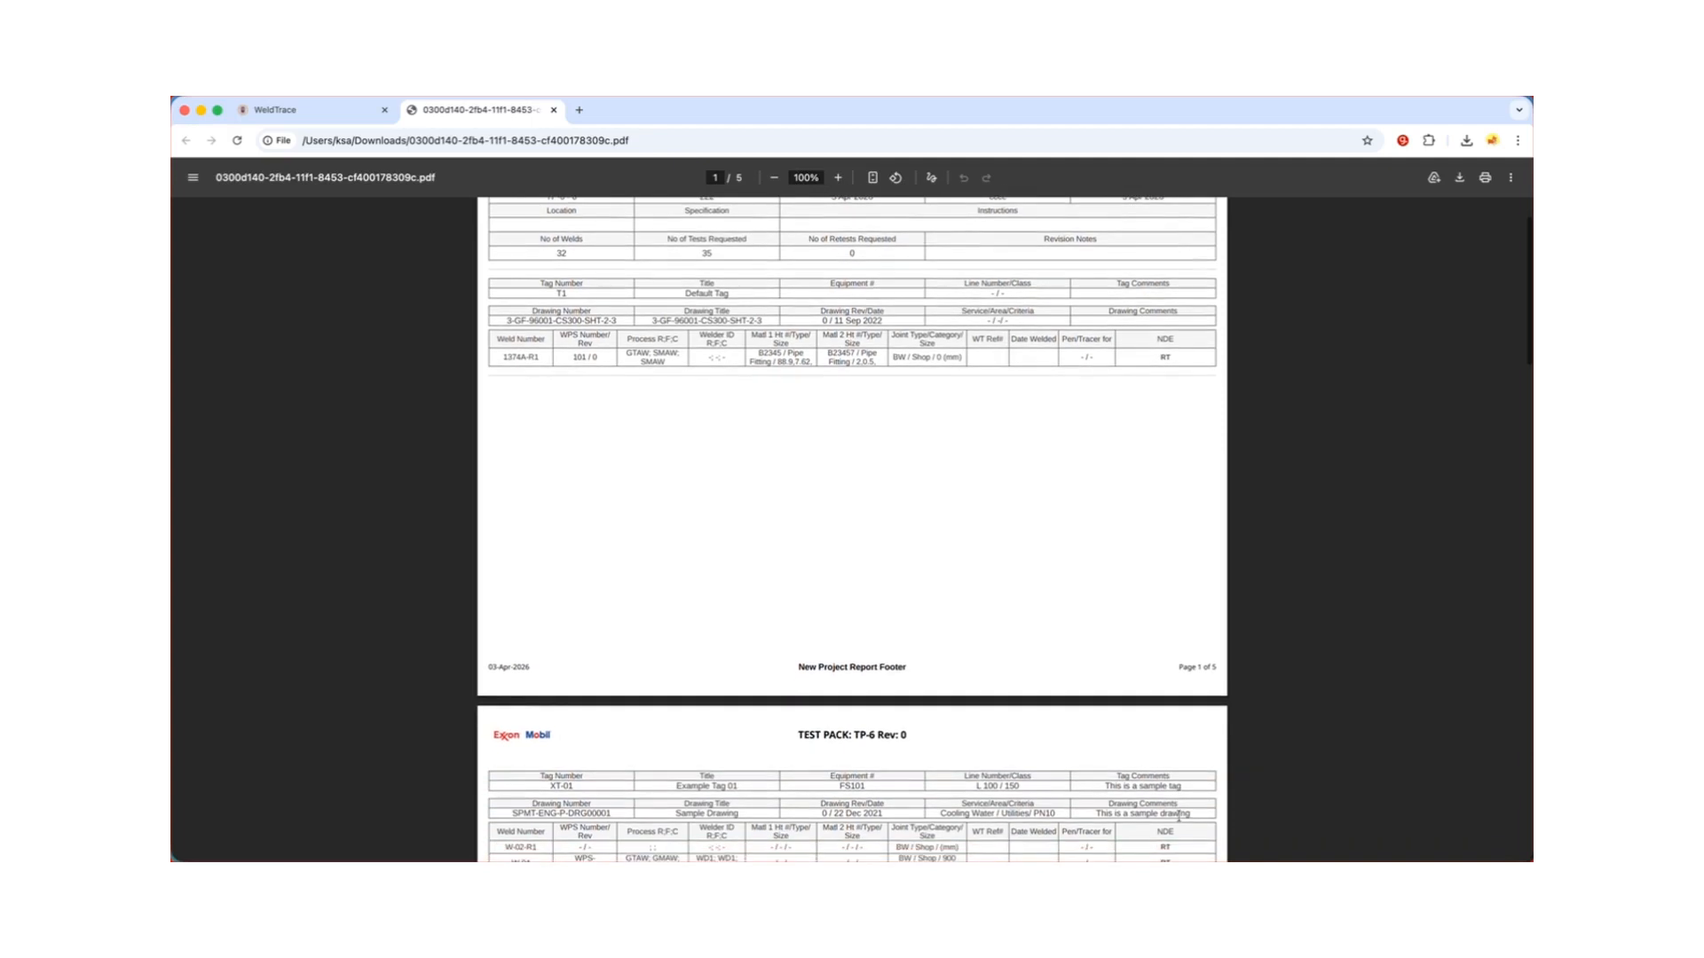
scroll(1179, 815, down, 4)
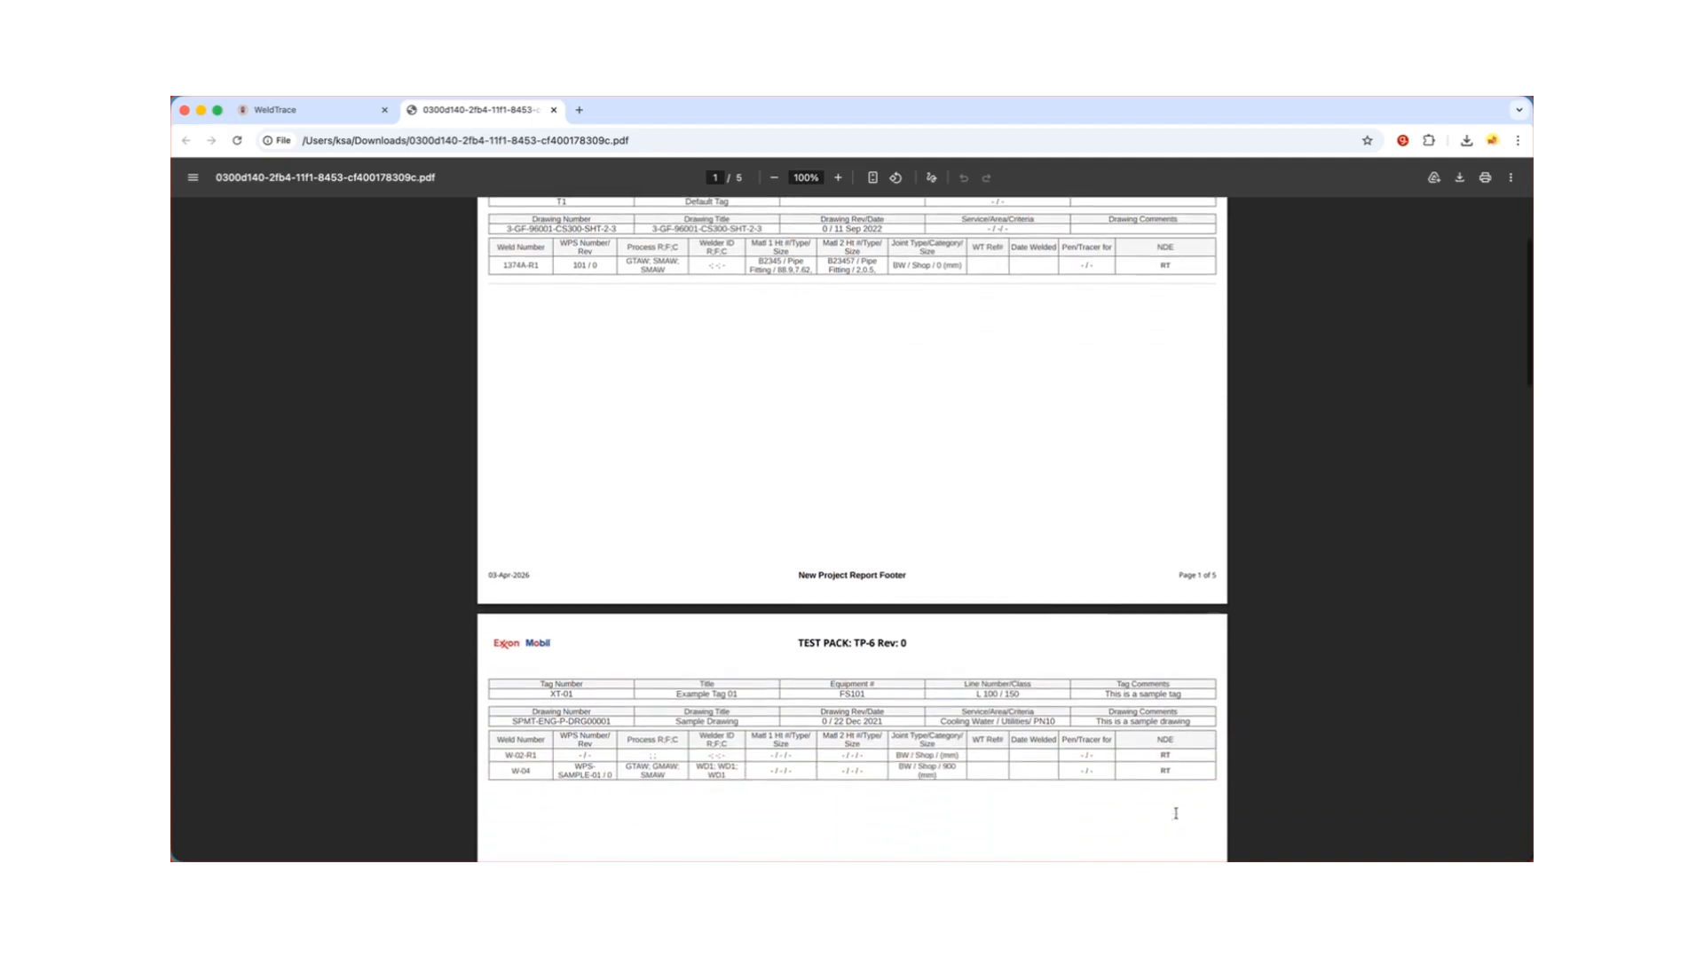
scroll(1082, 694, down, 20)
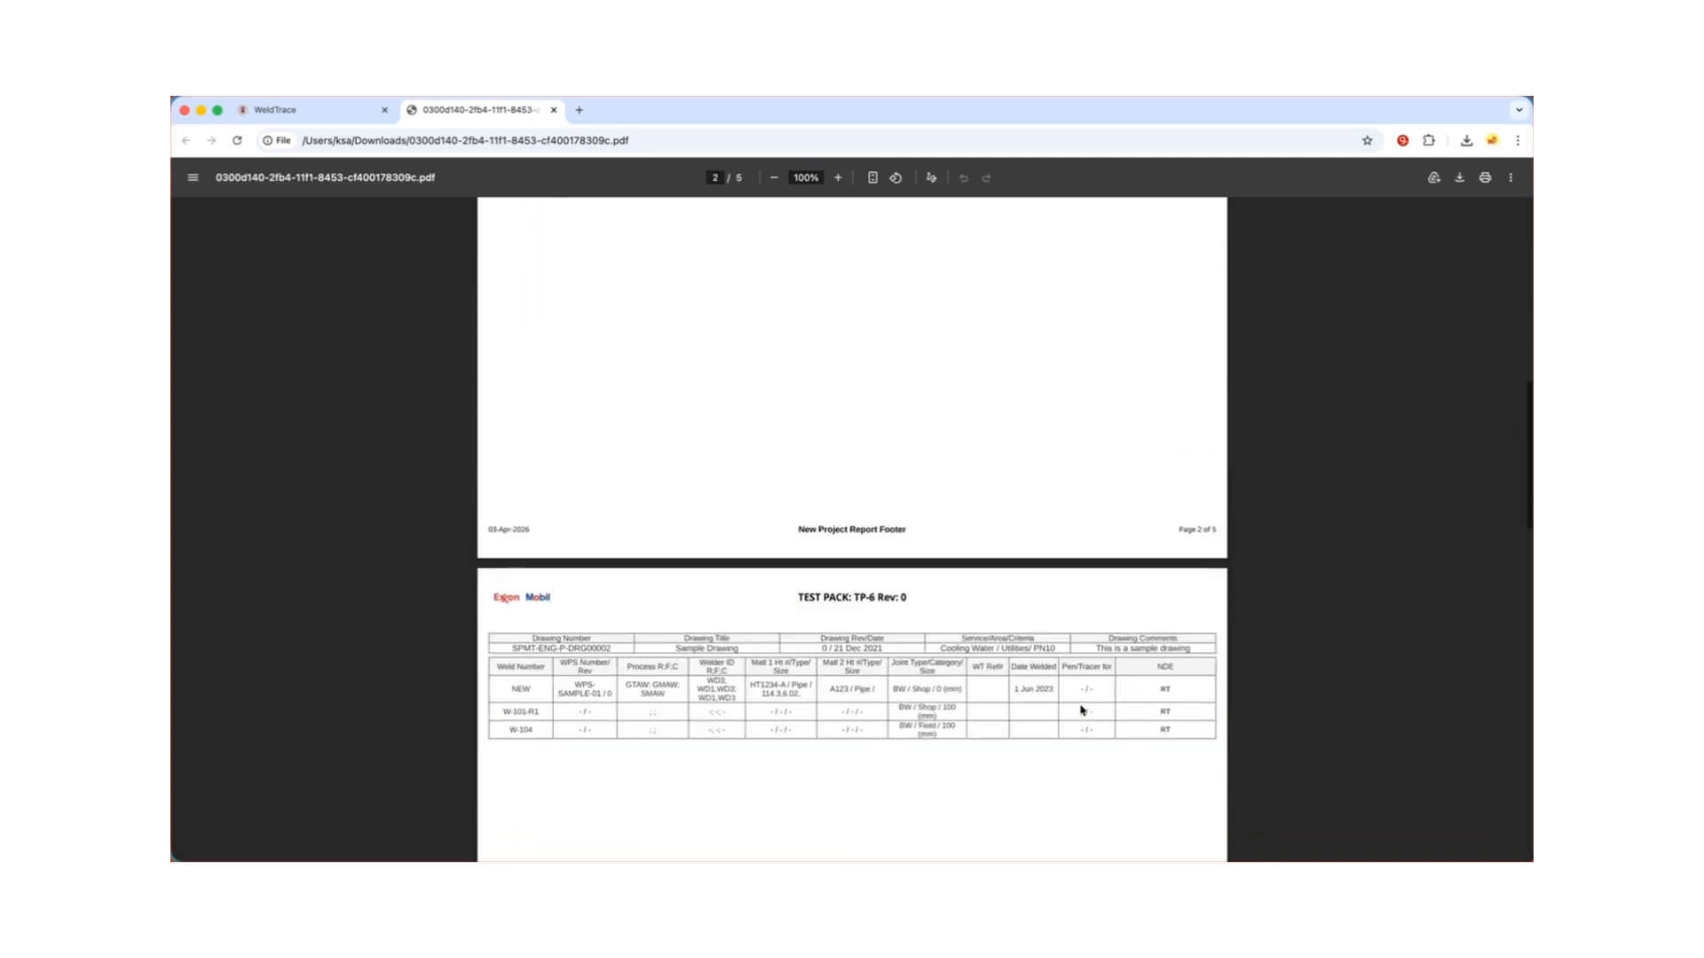
scroll(1053, 711, down, 1)
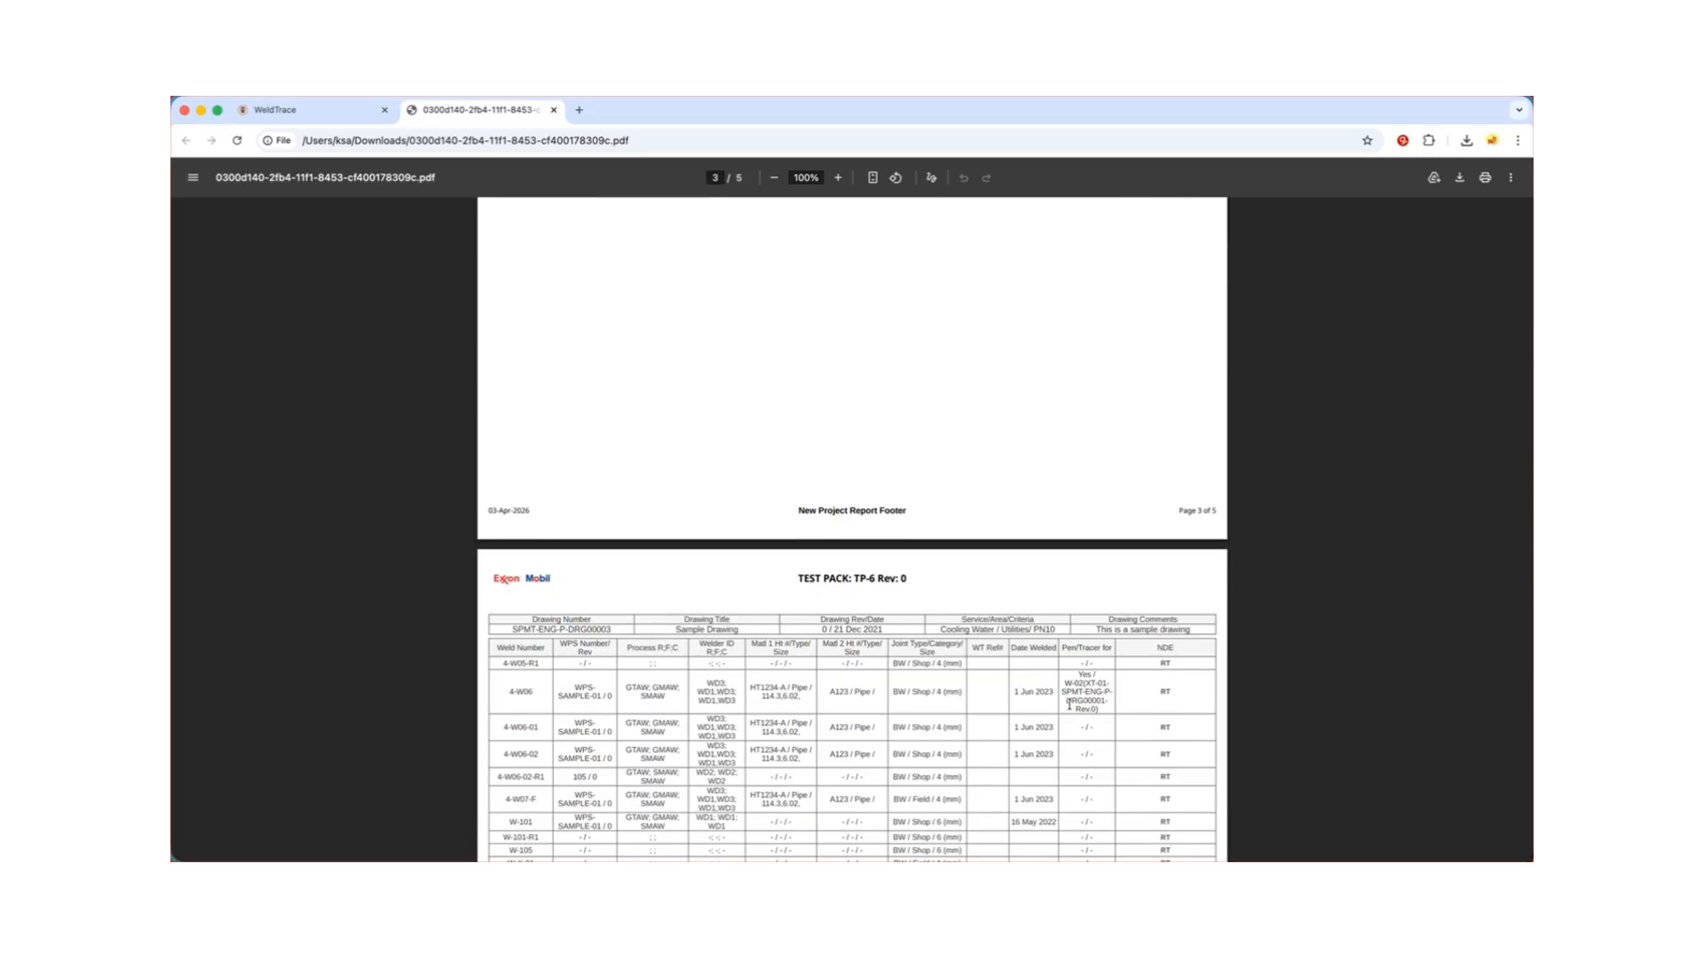
- Finish reviewing the PDF's weld tables, switch back to WeldTrace, and open results entry for test pack TP-6
scroll(1068, 708, down, 5)
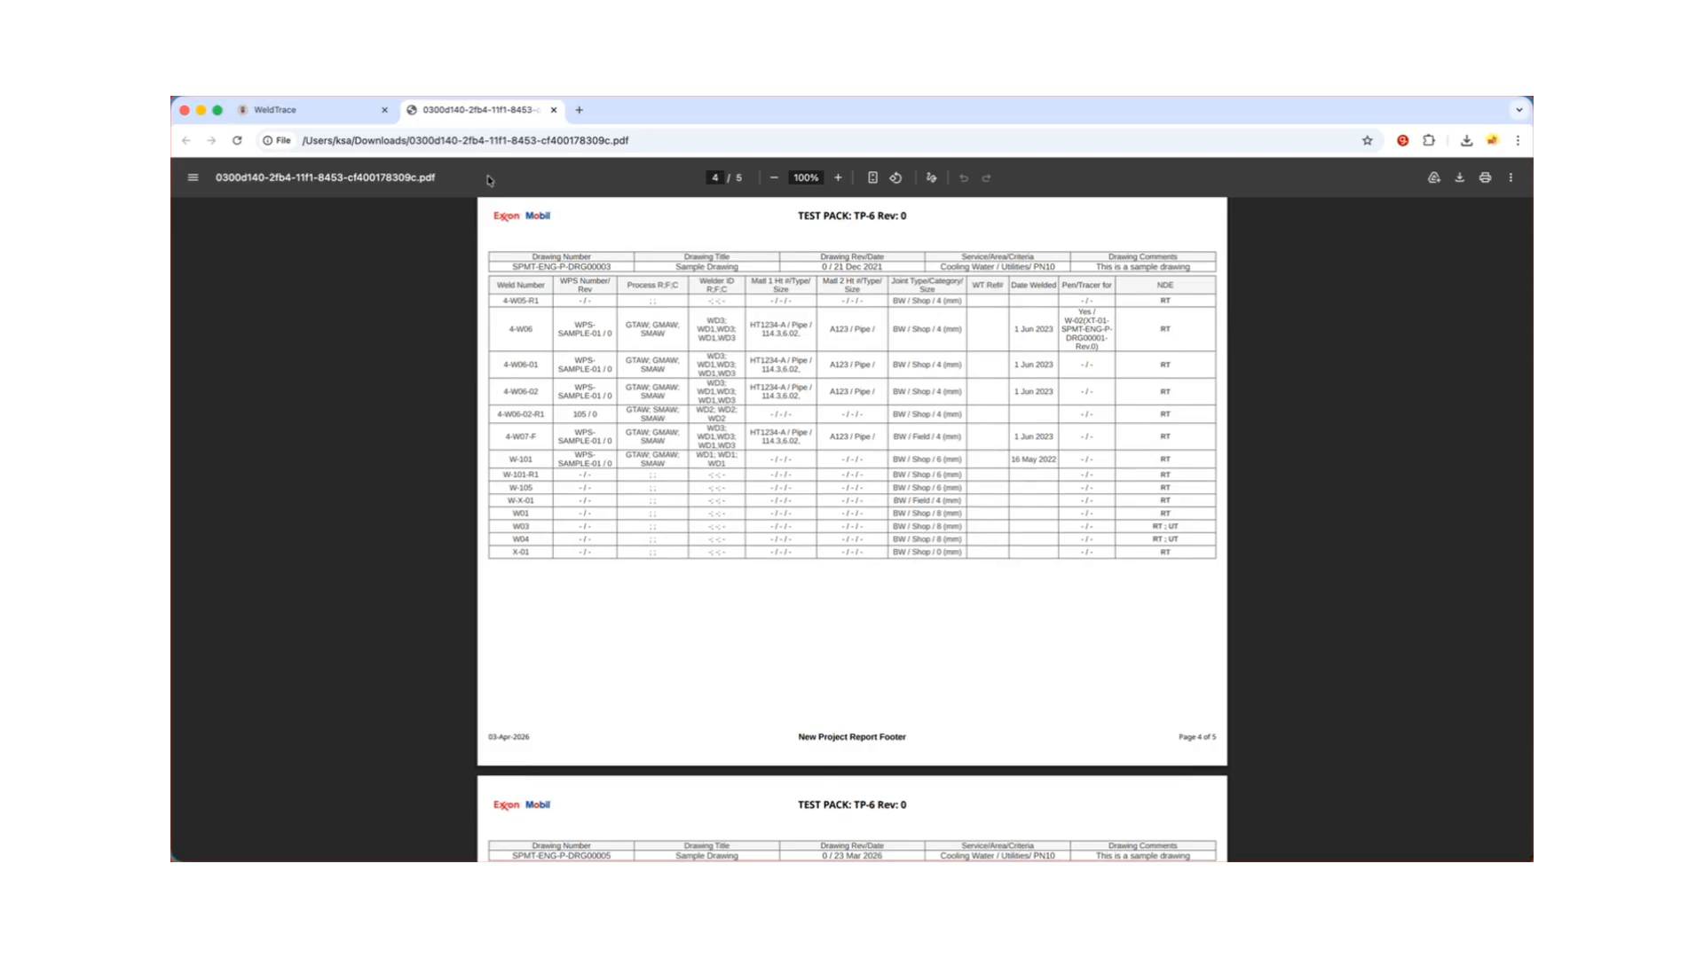
click(291, 109)
scroll(1260, 338, up, 2)
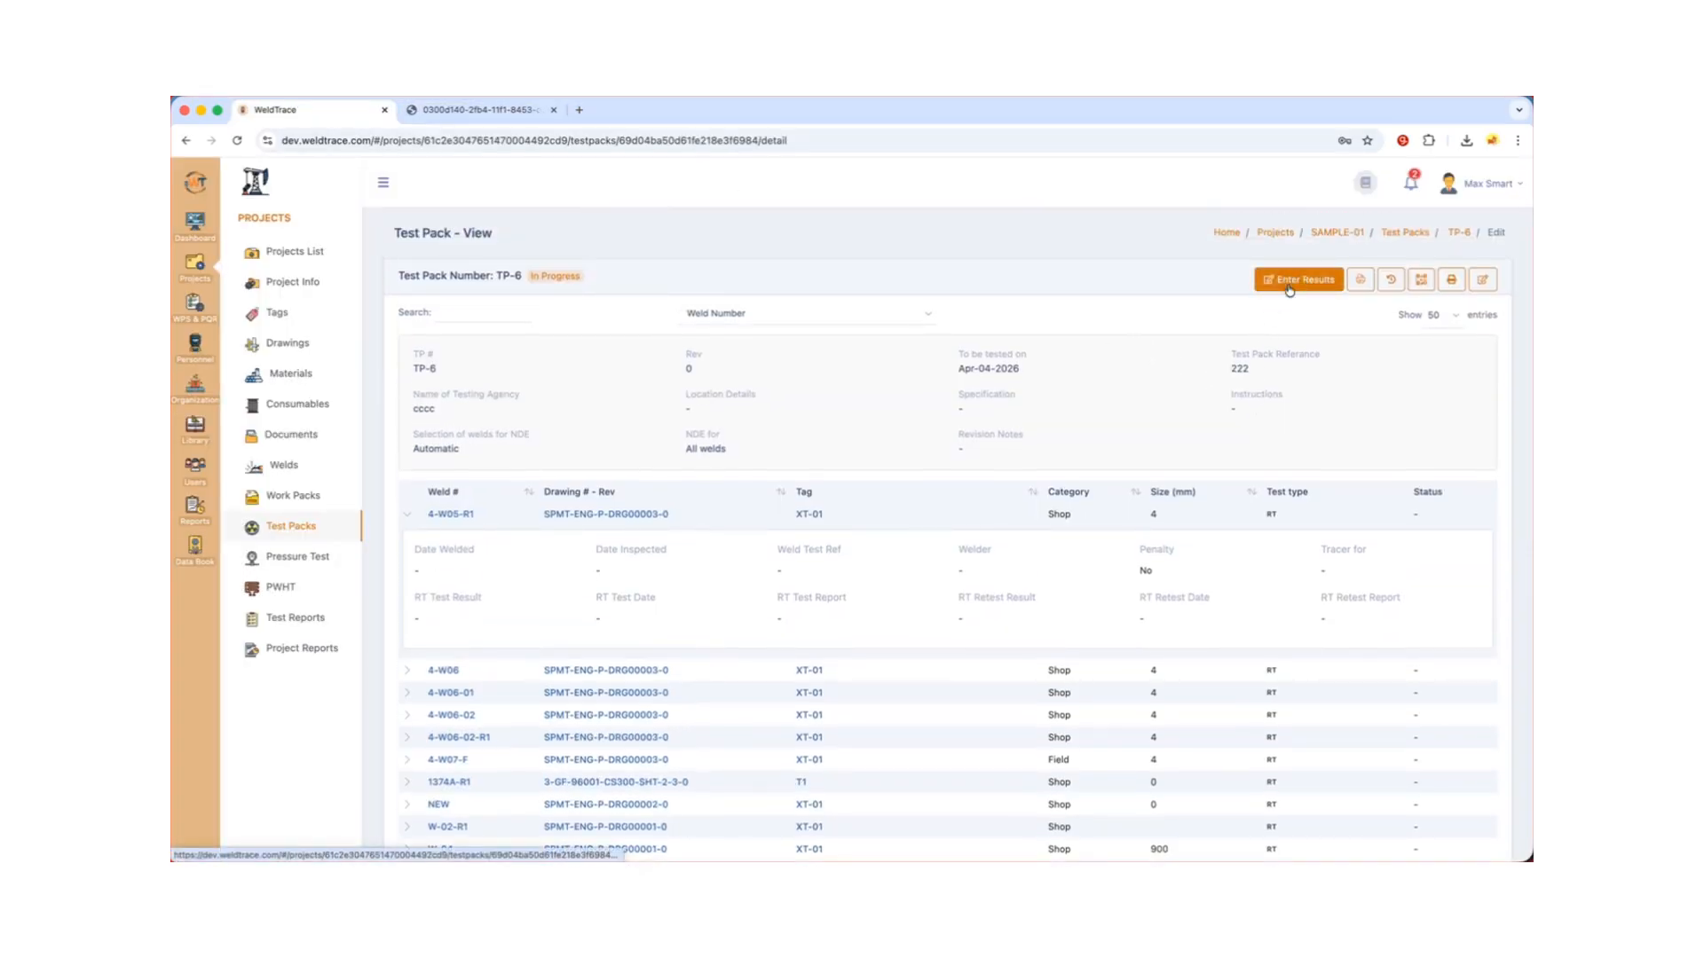
click(1295, 281)
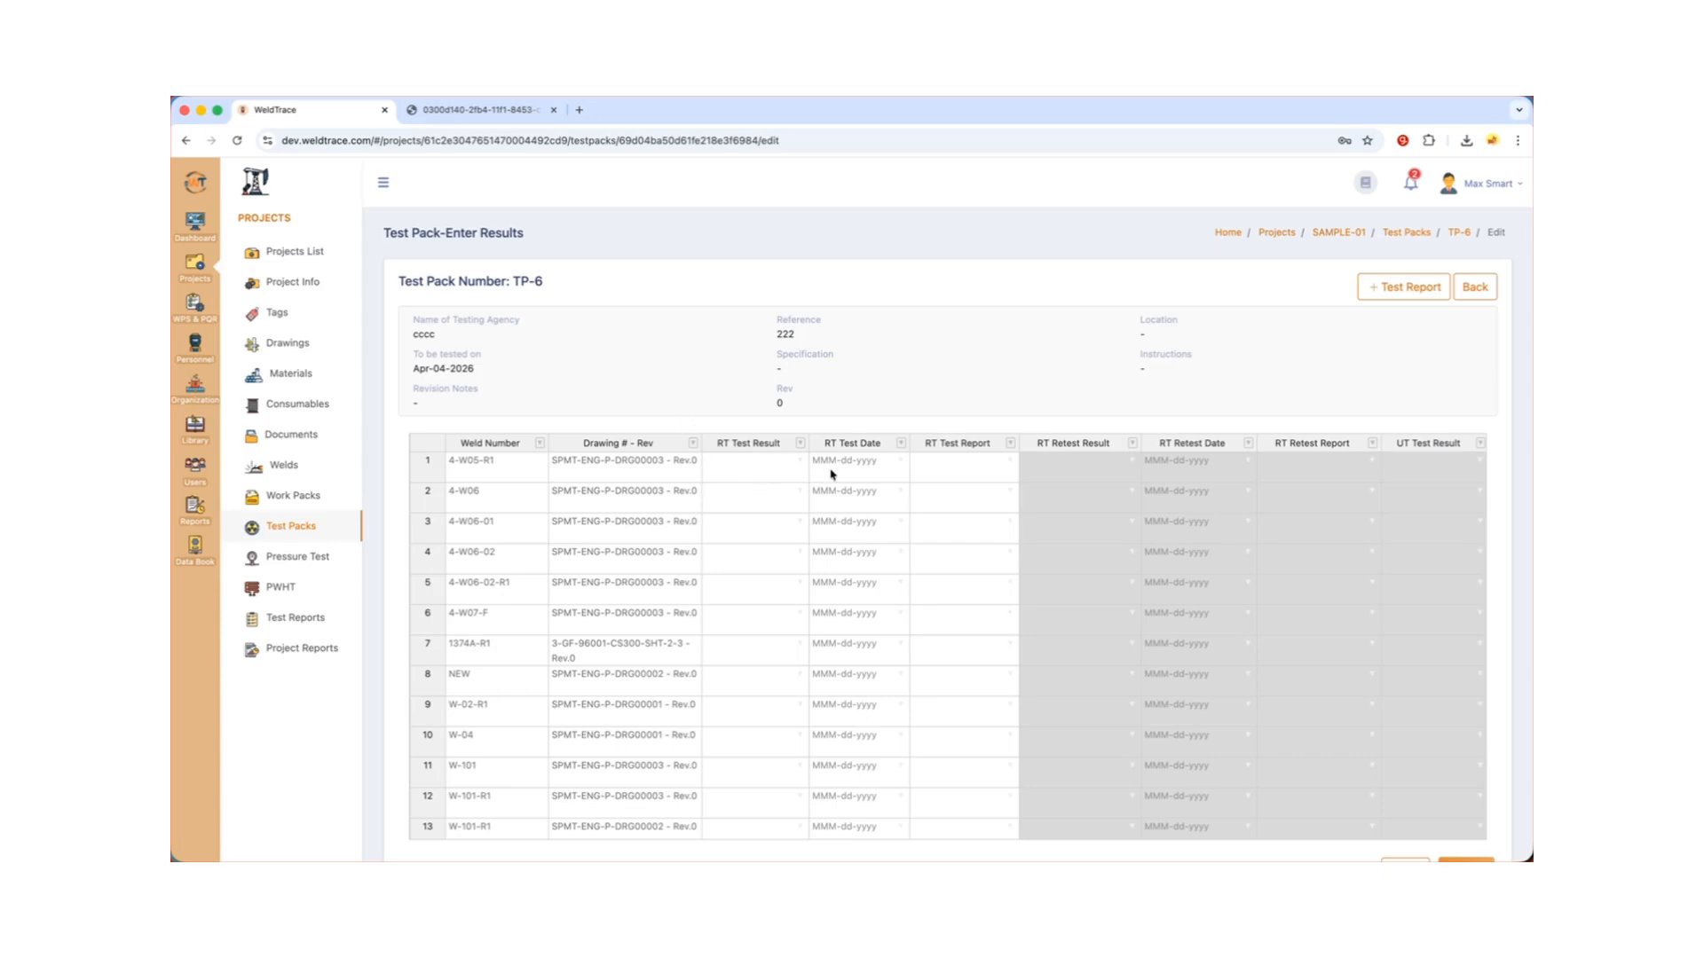
- Examine the RT, UT and PT test and retest columns across weld 4-W06's row in the results grid
click(956, 501)
key(Tab)
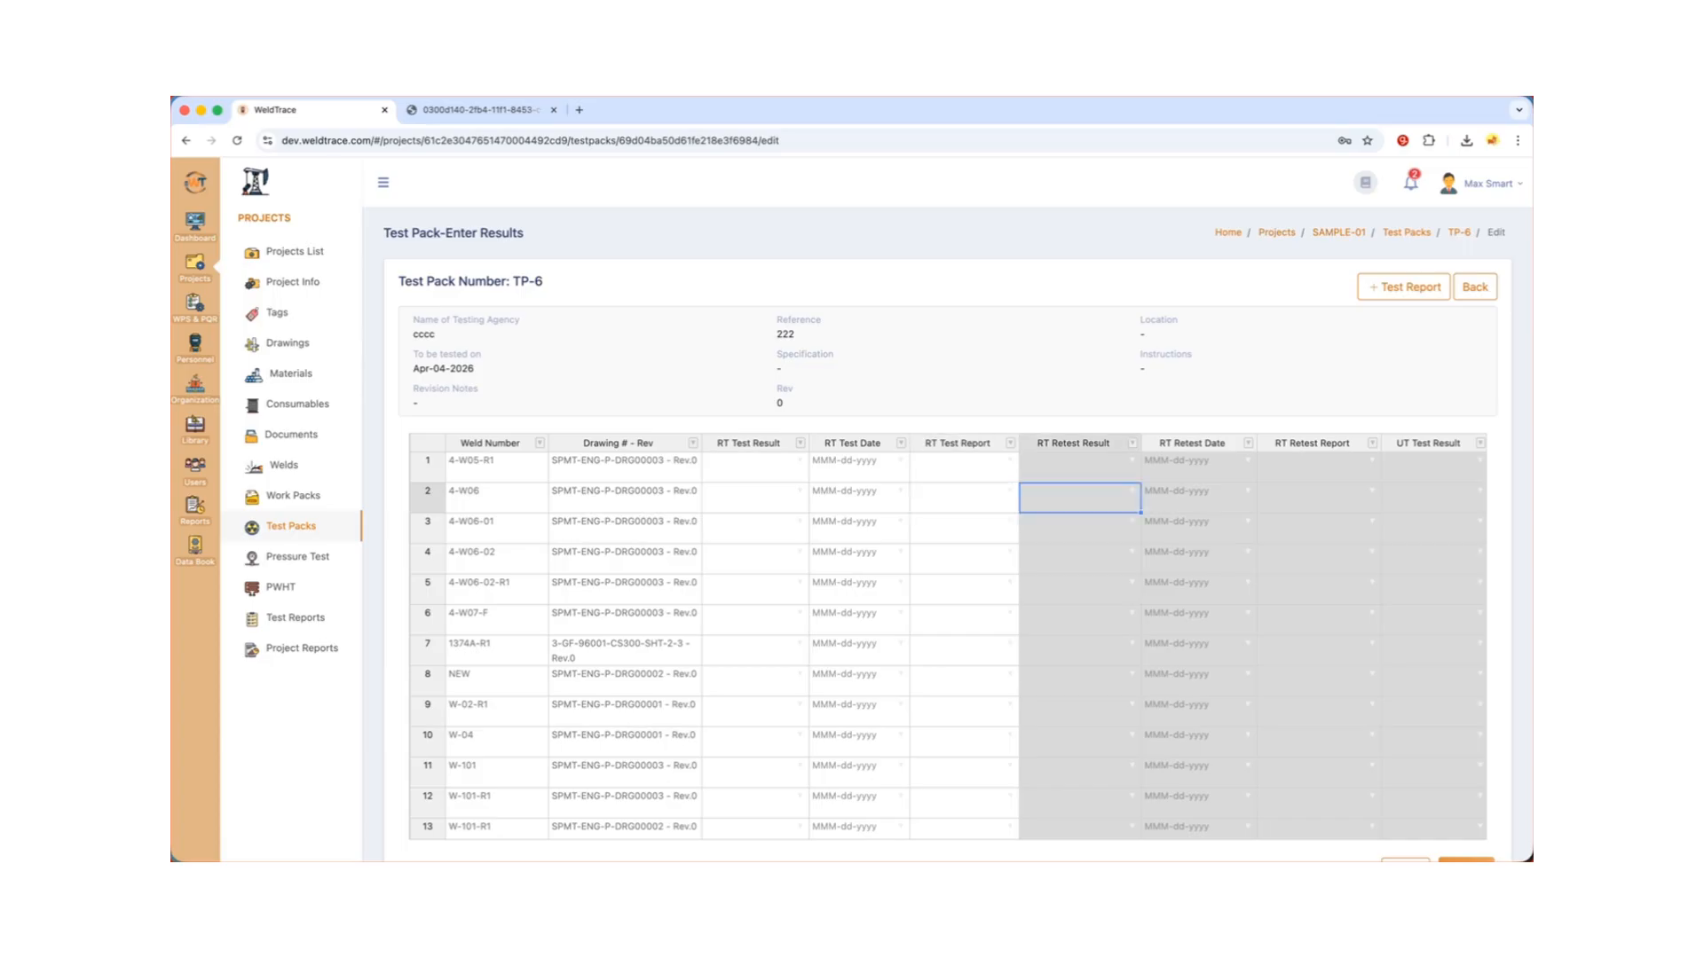
key(Tab)
key(Tab)
key(Tab)
key(Tab)
key(Tab)
key(Tab)
key(Tab)
key(Tab)
key(Tab)
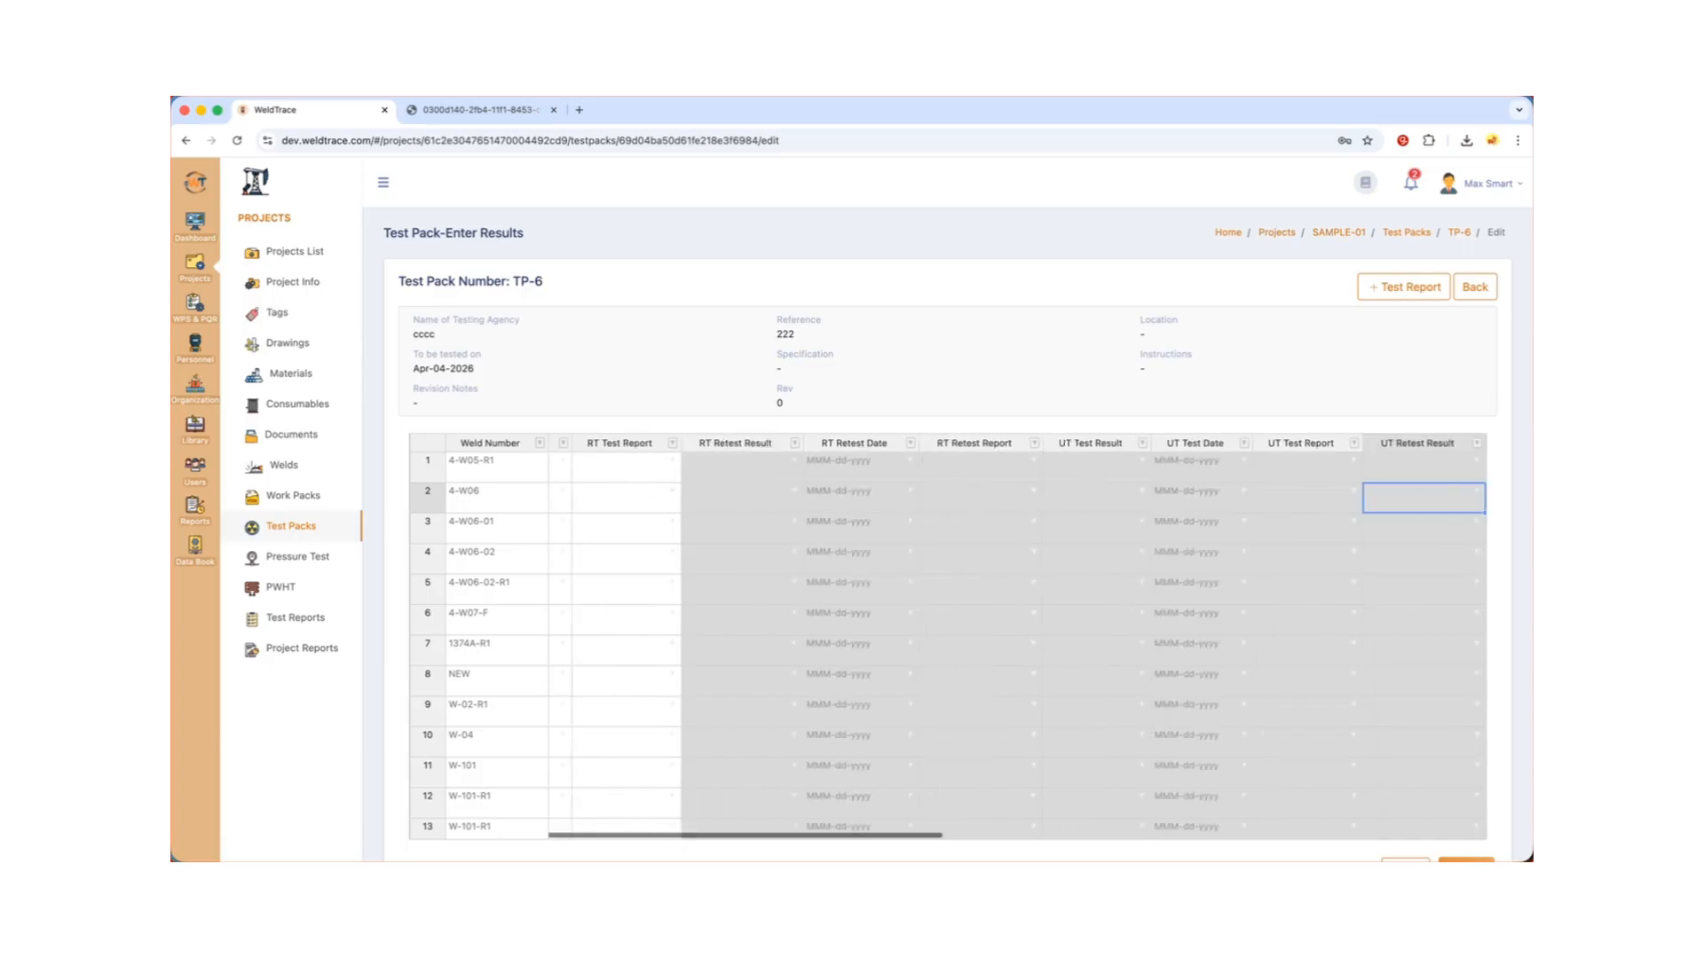
key(Tab)
key(shift+Tab)
key(shift+Tab)
key(shift+Tab)
key(shift+Tab)
key(shift+Tab)
key(shift+Tab)
key(shift+Tab)
key(shift+Tab)
key(shift+Tab)
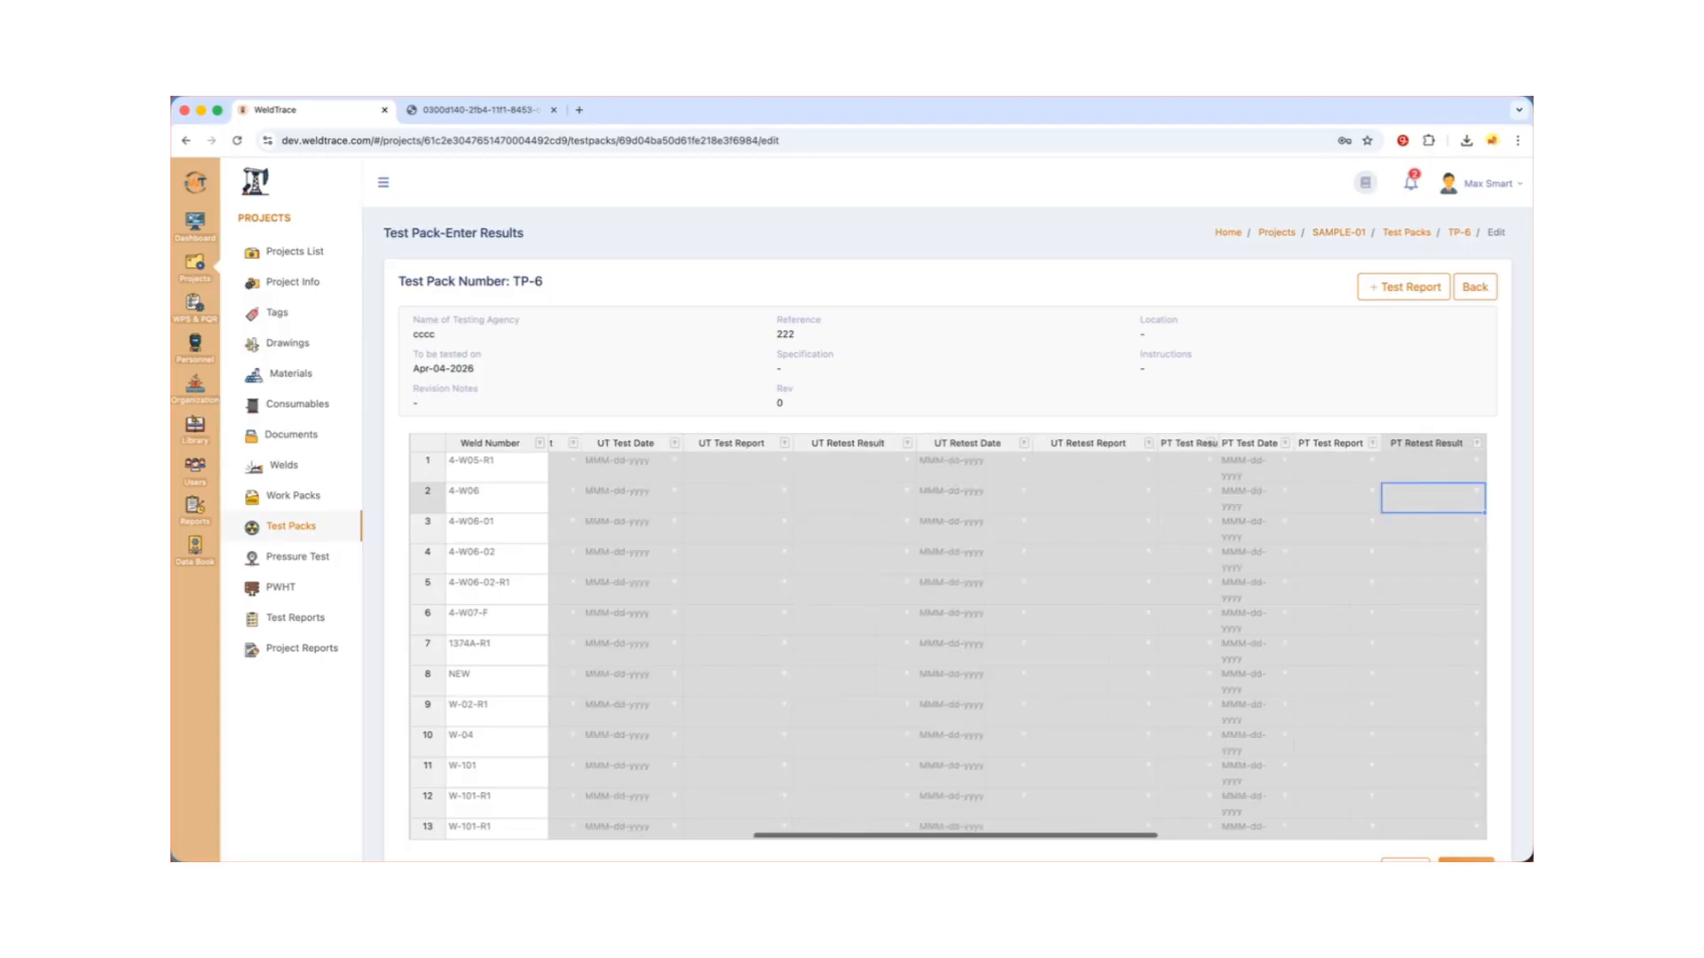
key(shift+Tab)
key(shift+Tab)
key(shift+Tab)
key(shift+Tab)
key(shift+Tab)
key(shift+Tab)
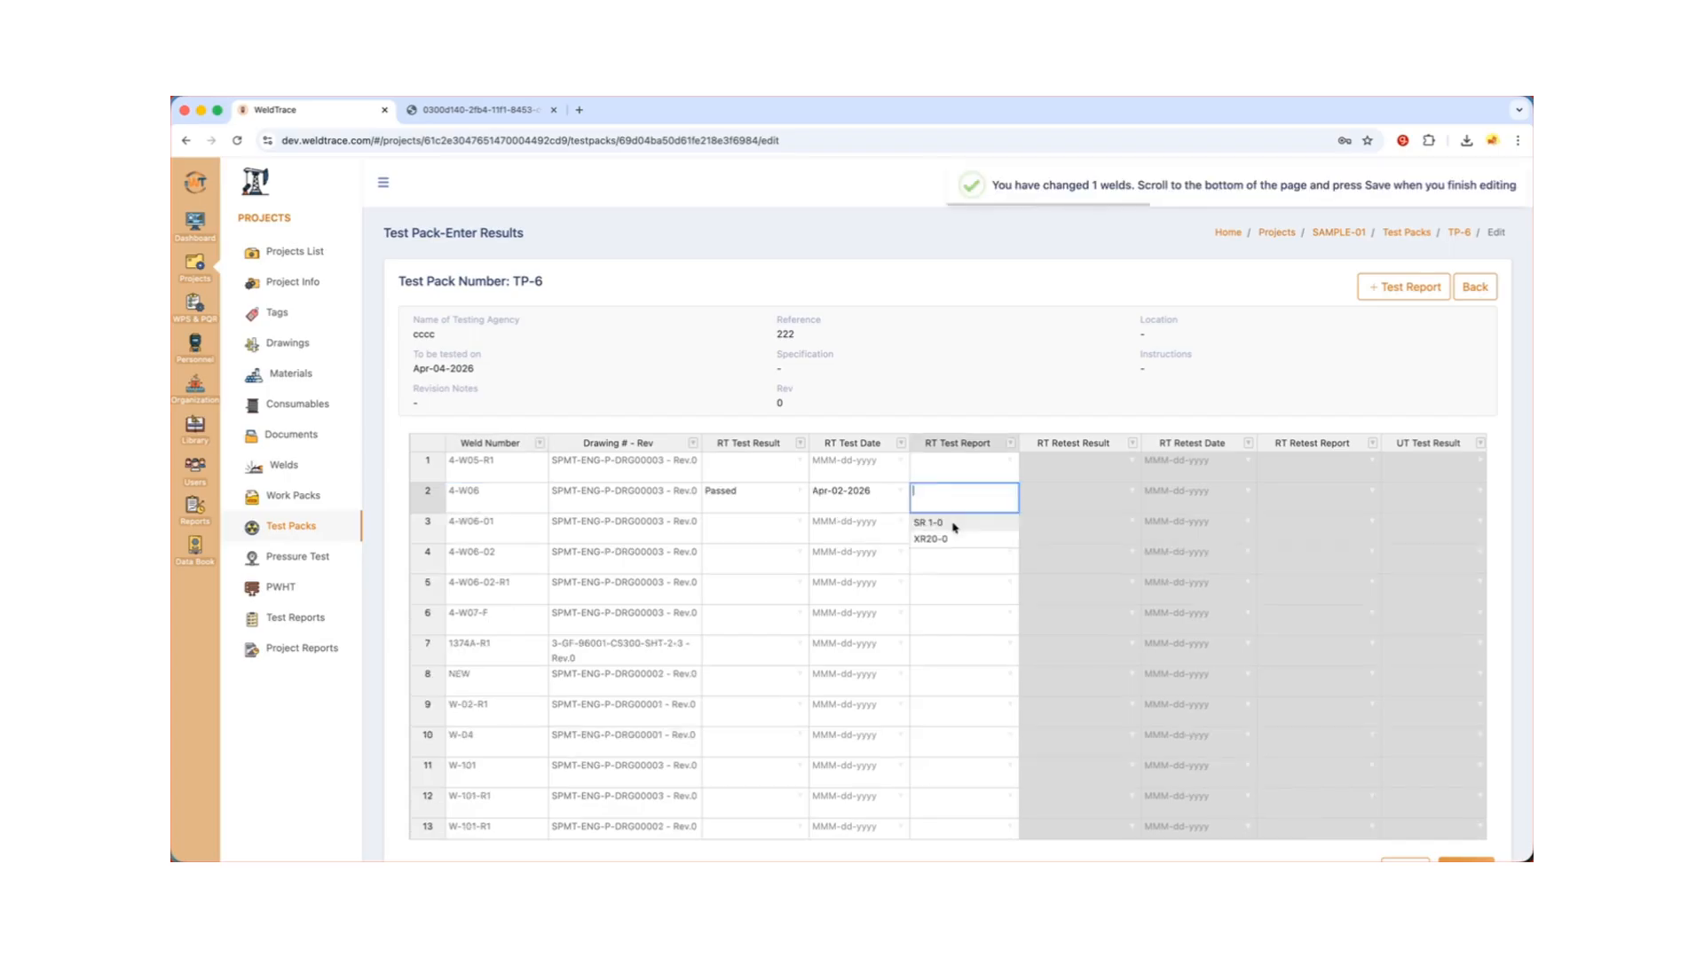
- Record weld 4-W06's RT result as Passed on Apr-02-2026, with test reports SR 1-0 and XR20-0
click(954, 525)
click(1004, 495)
click(1010, 494)
click(950, 539)
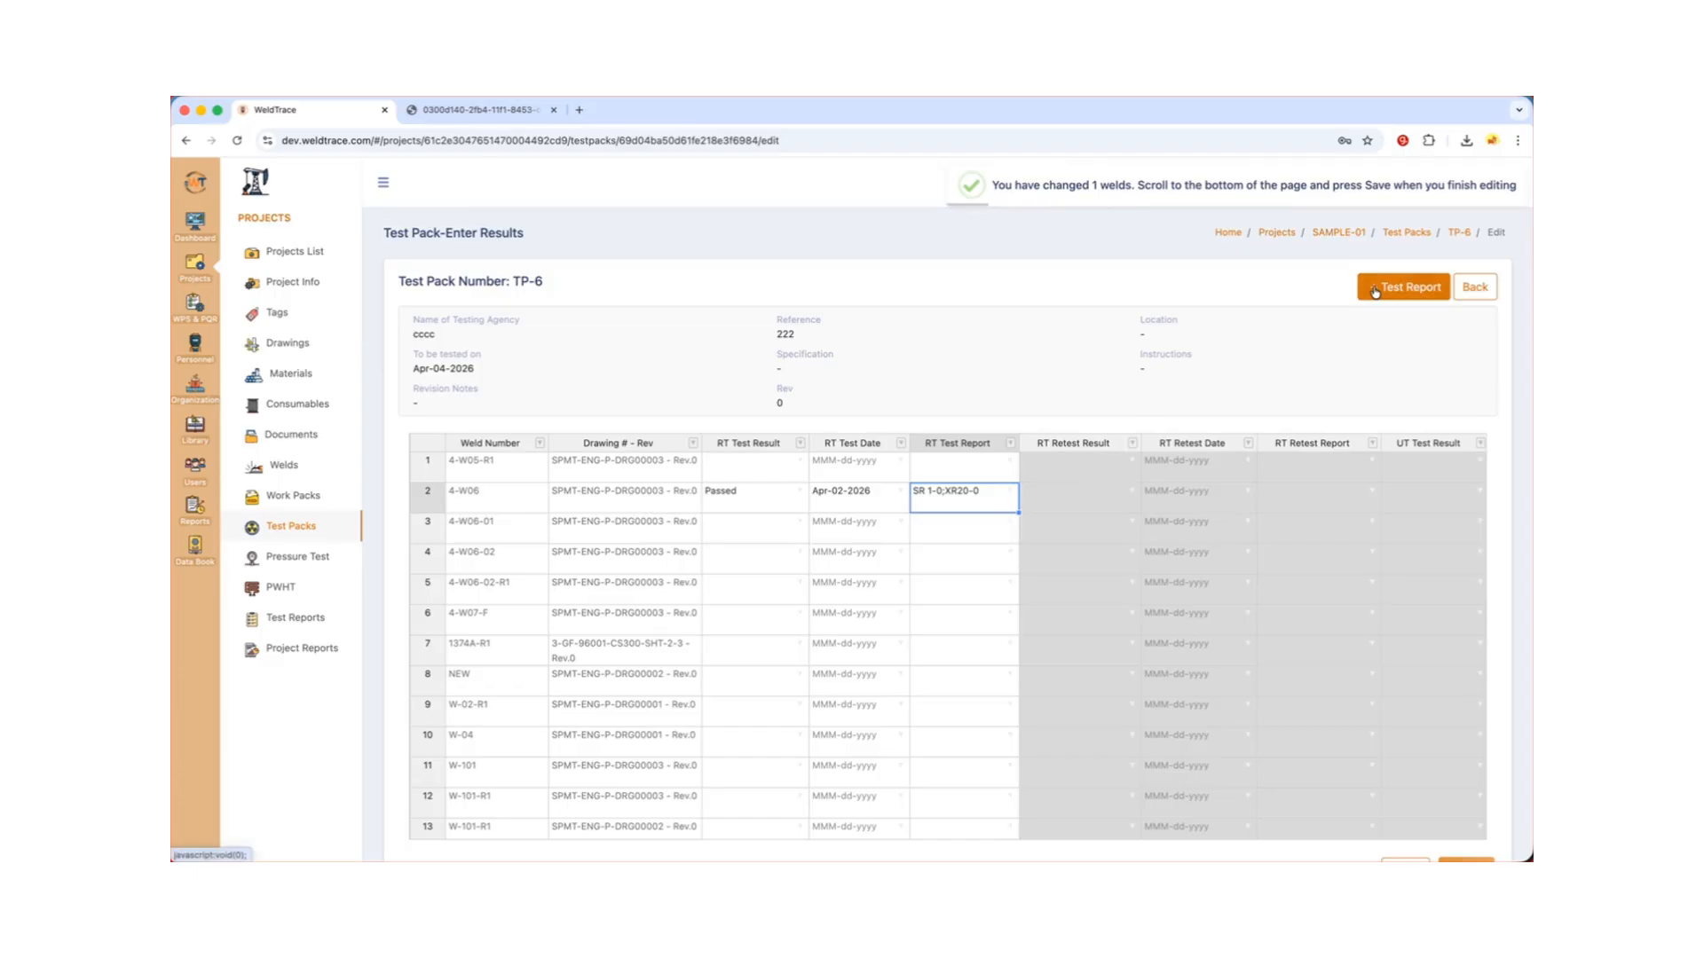
- Enter an RT result with defects for weld 4-W06-01, marking cluster porosity and tungsten inclusions, and open the choice of penalty welder
click(799, 526)
click(732, 574)
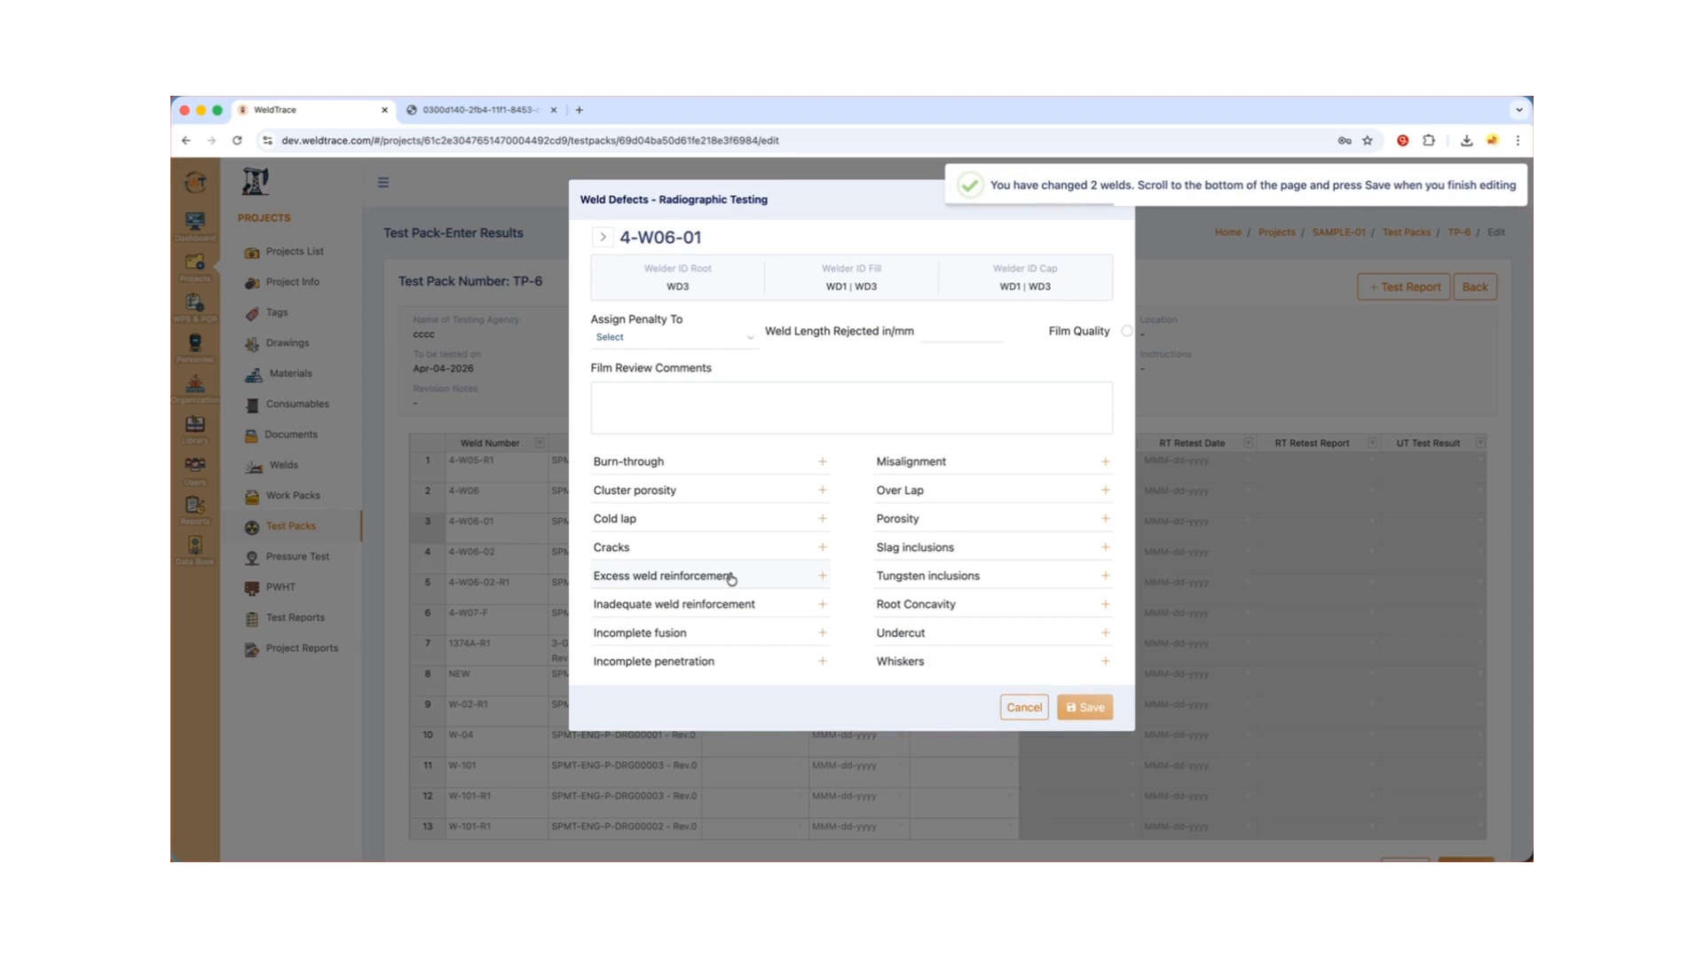
click(821, 493)
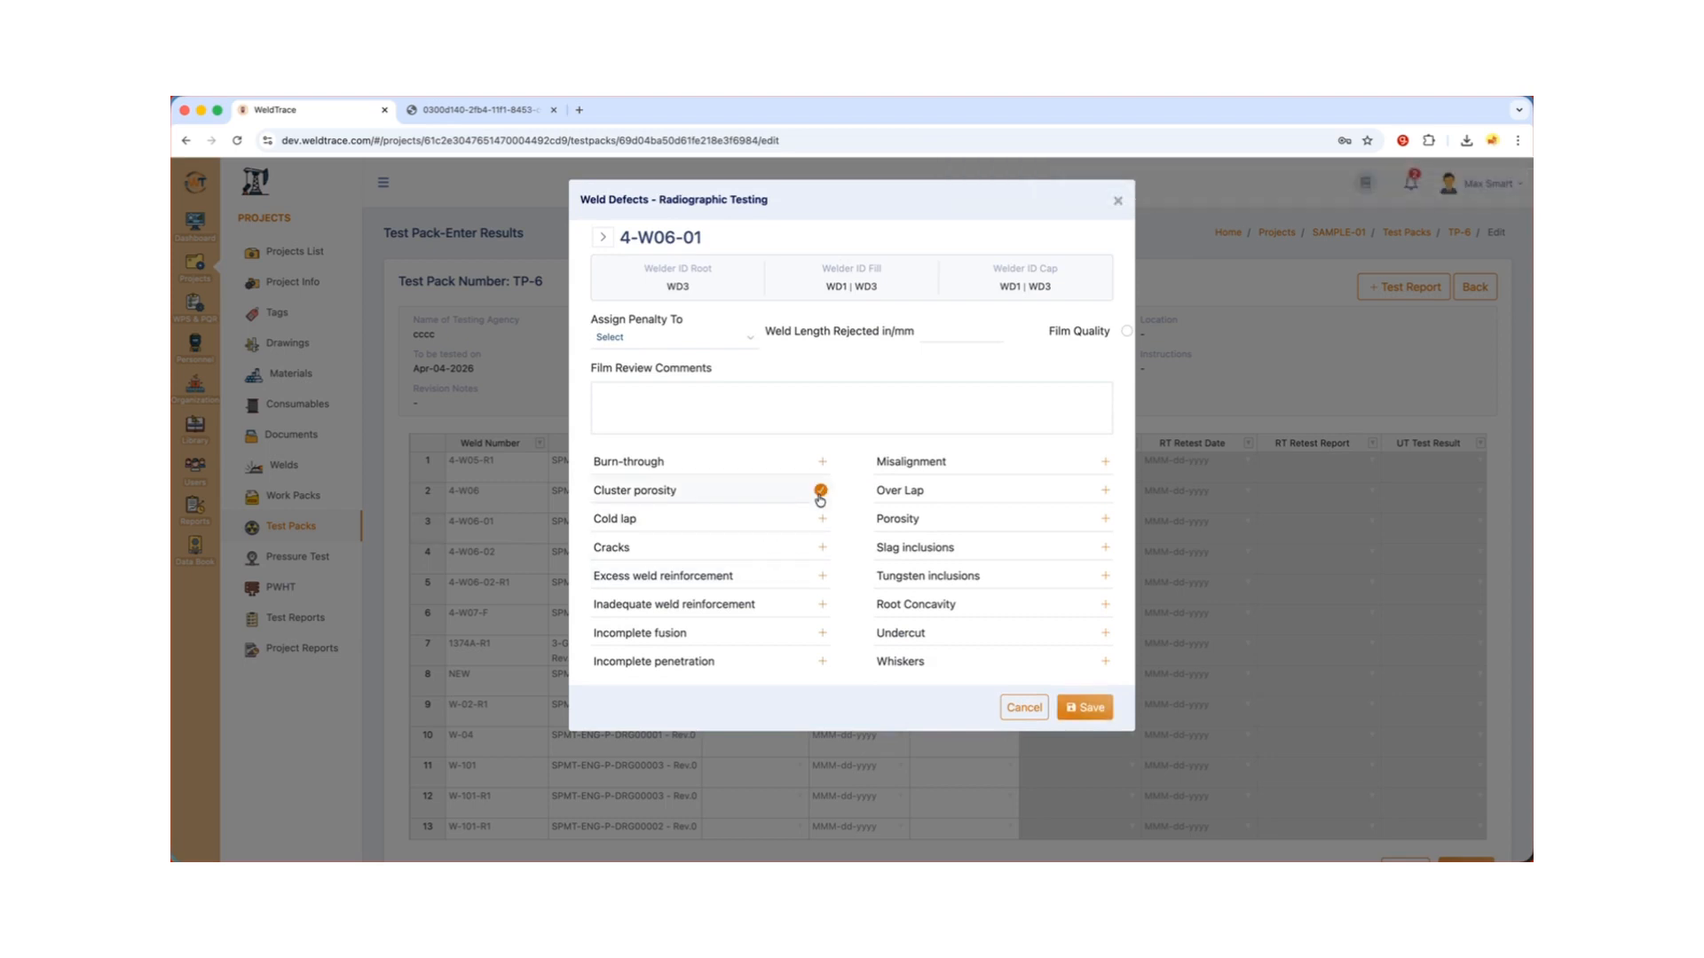
click(1103, 578)
click(706, 343)
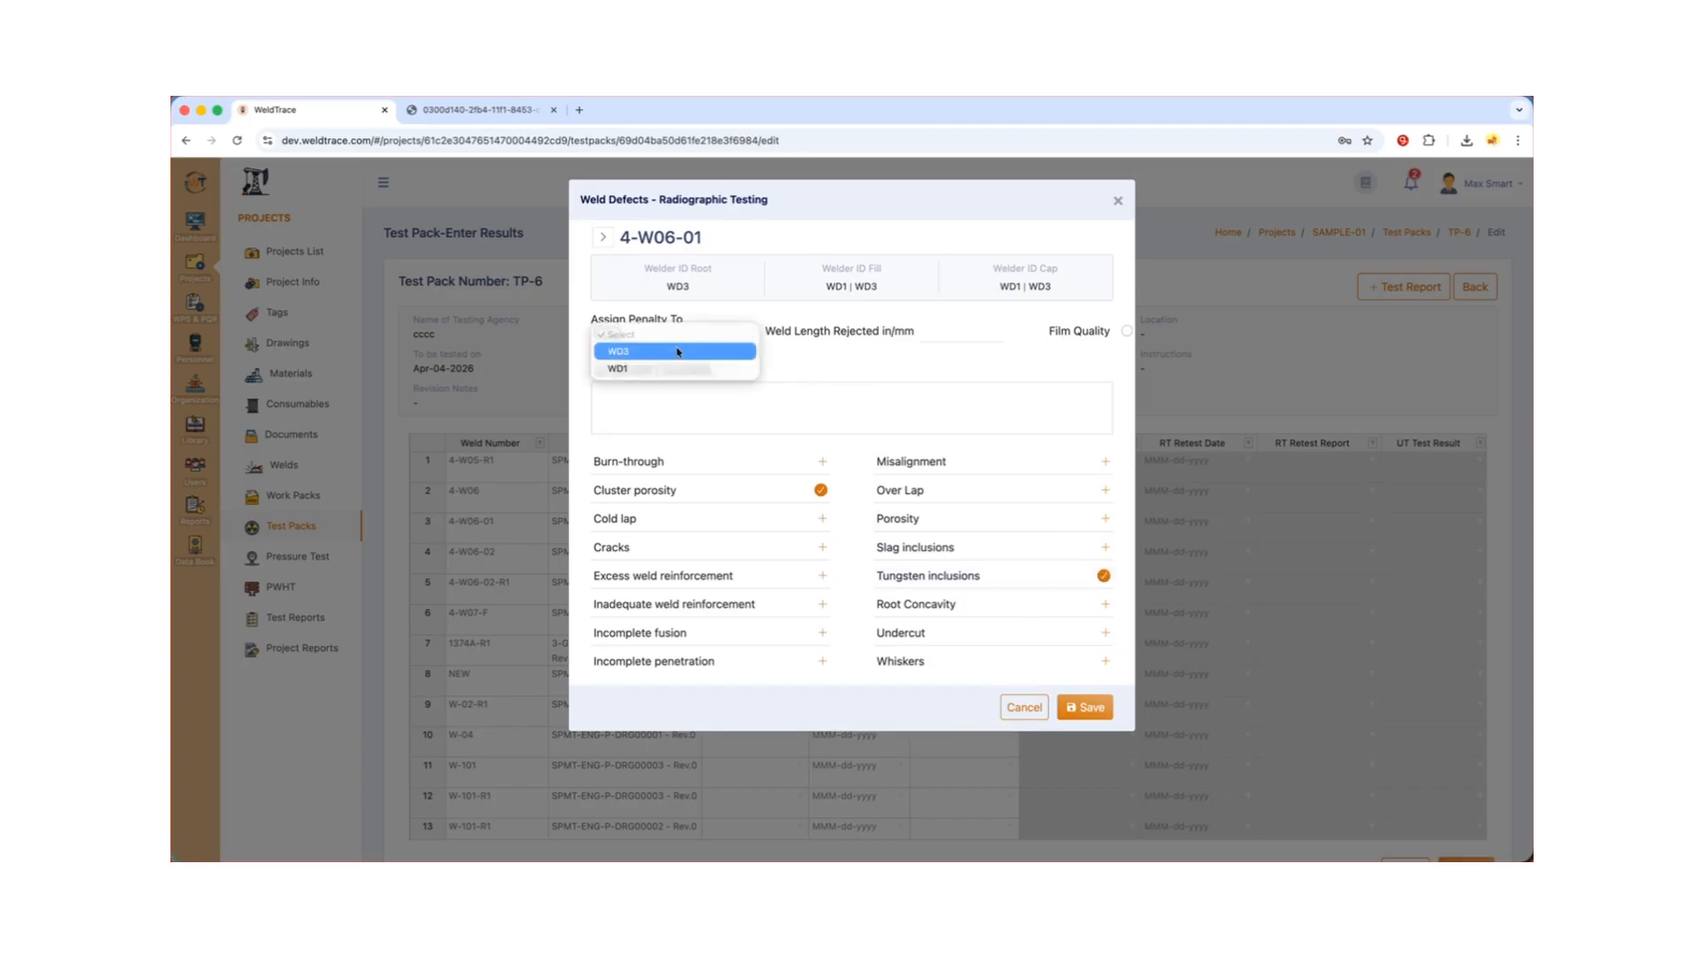